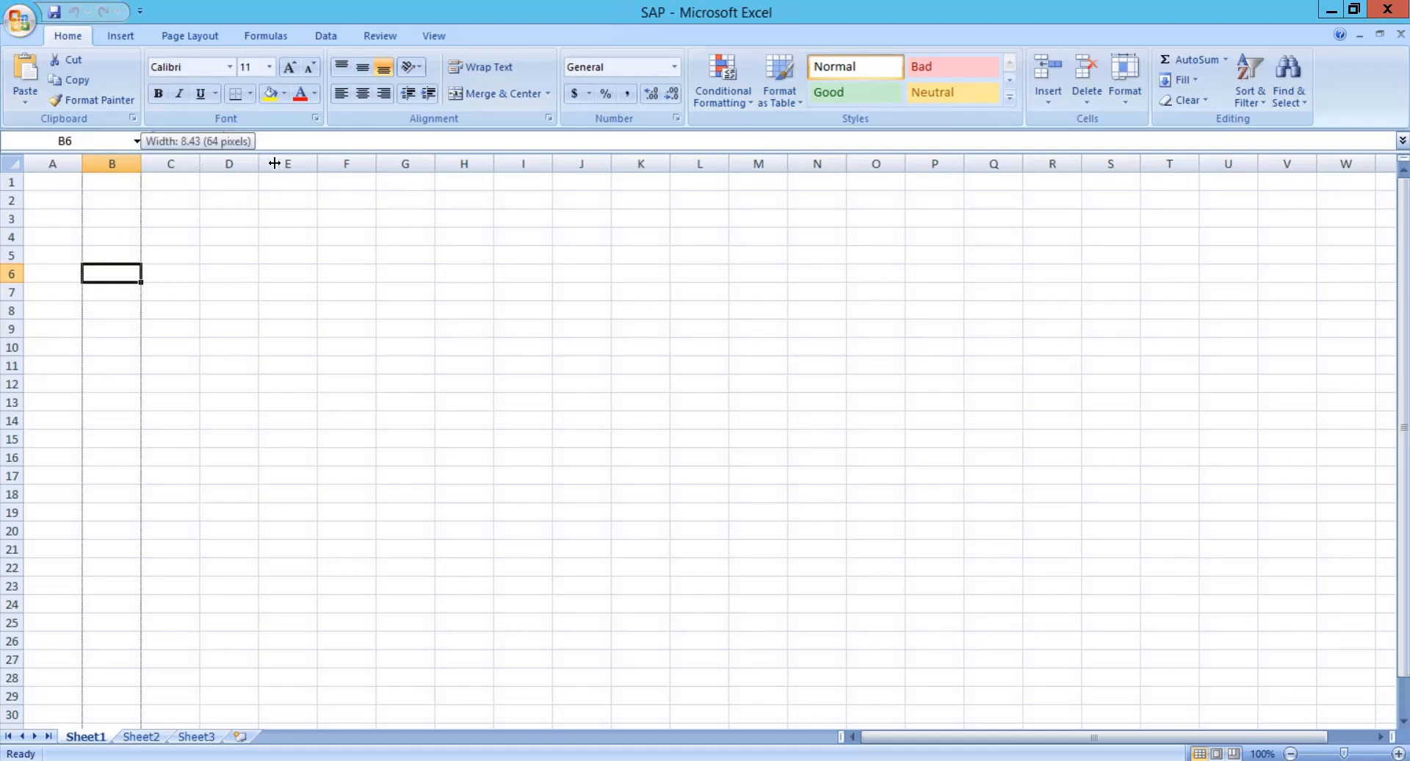
- Enter "List of PO which have completed the GR in a plant" in cell B2
click(154, 206)
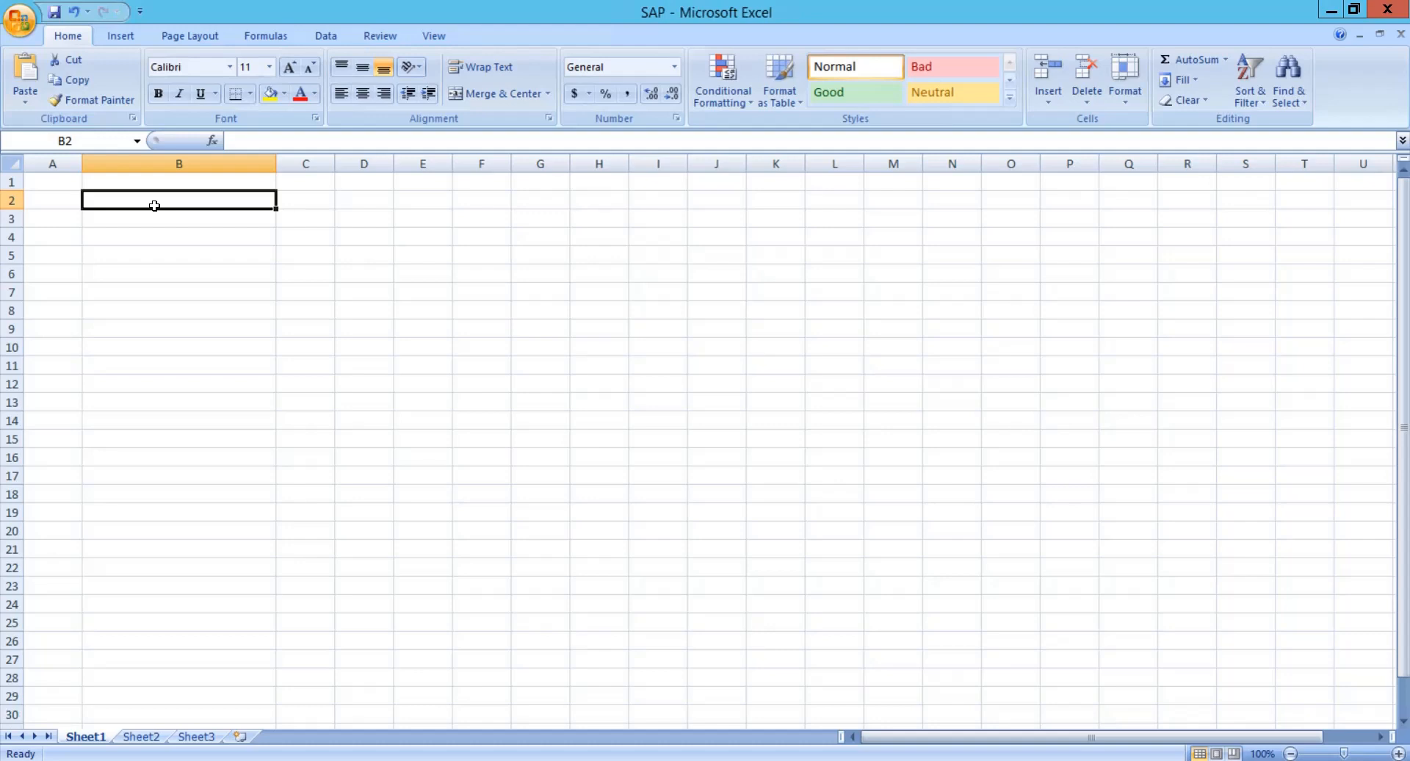
text(List of PO)
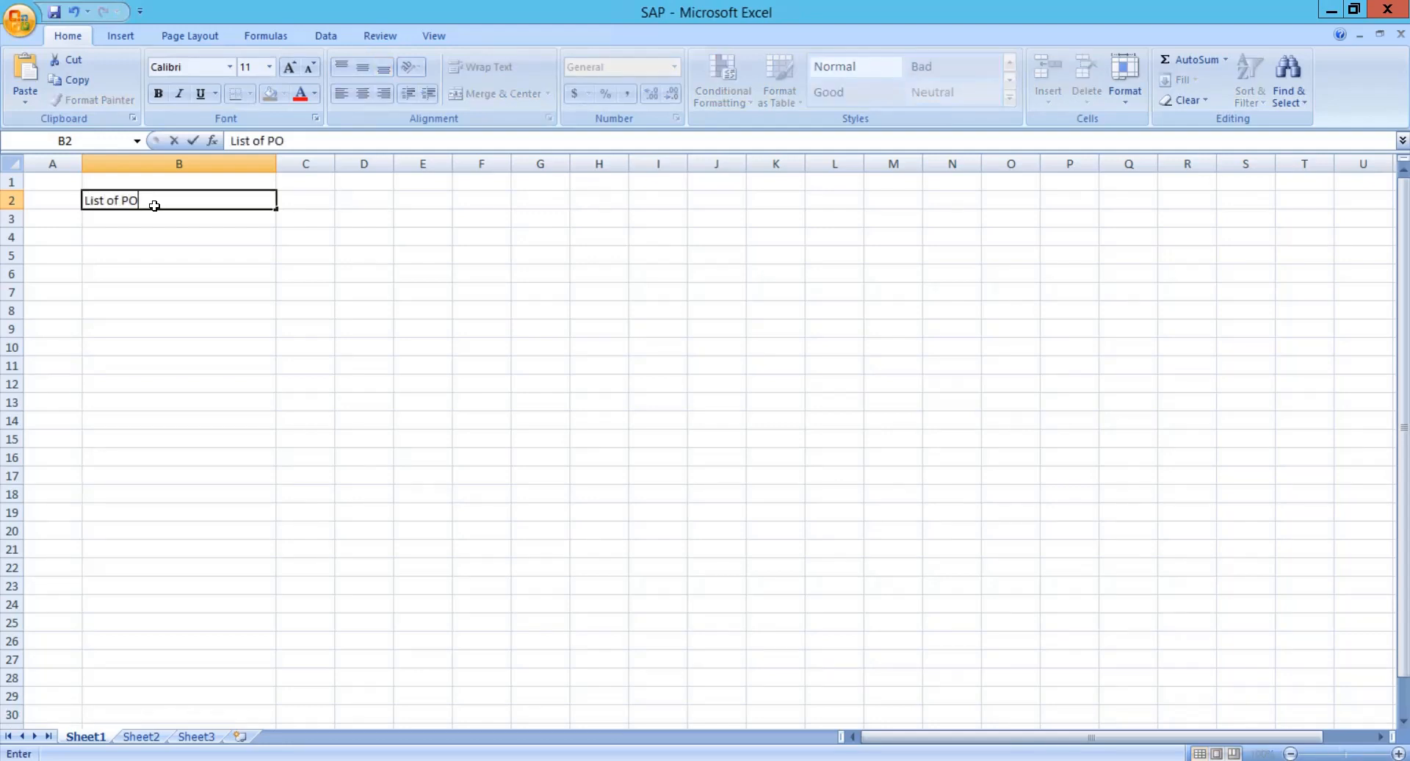
text( which have completed th)
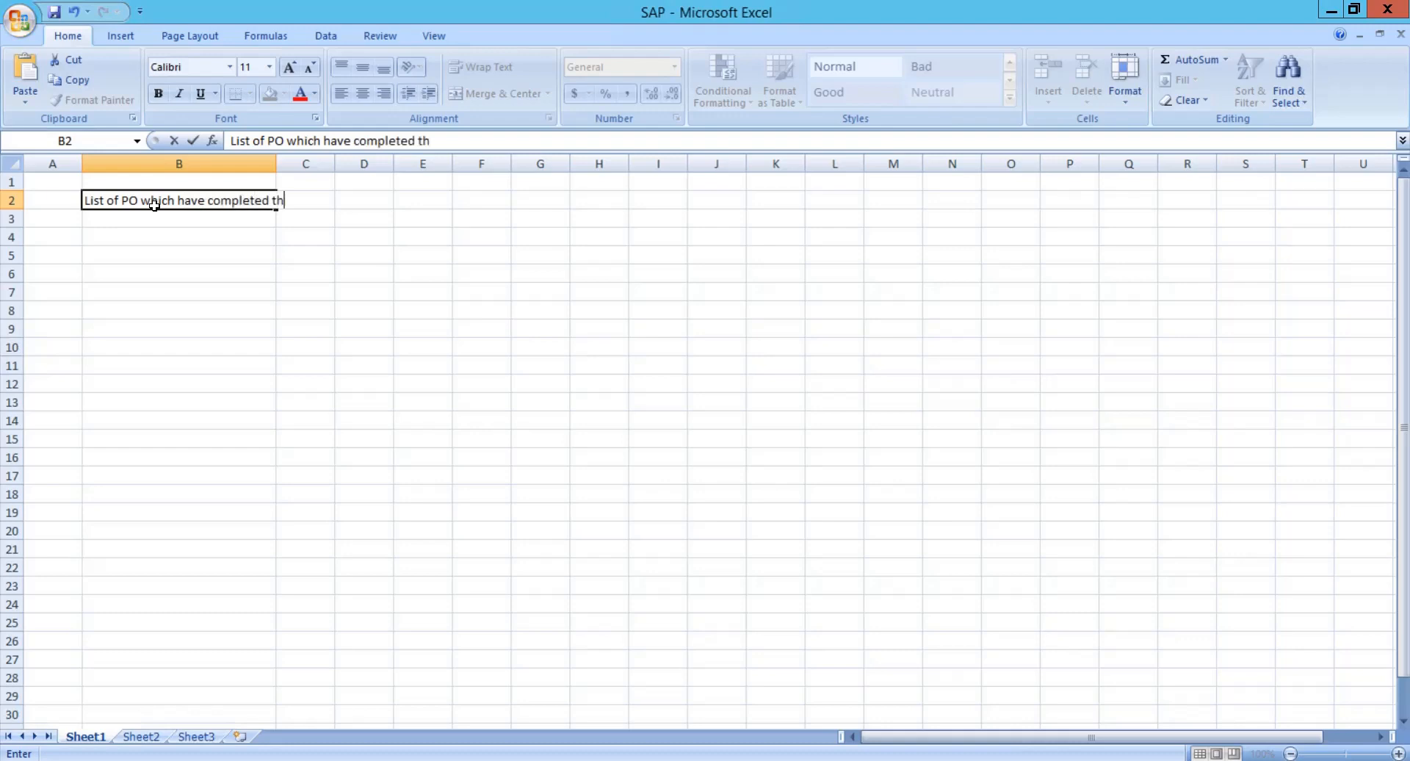
text(e GR in a plant)
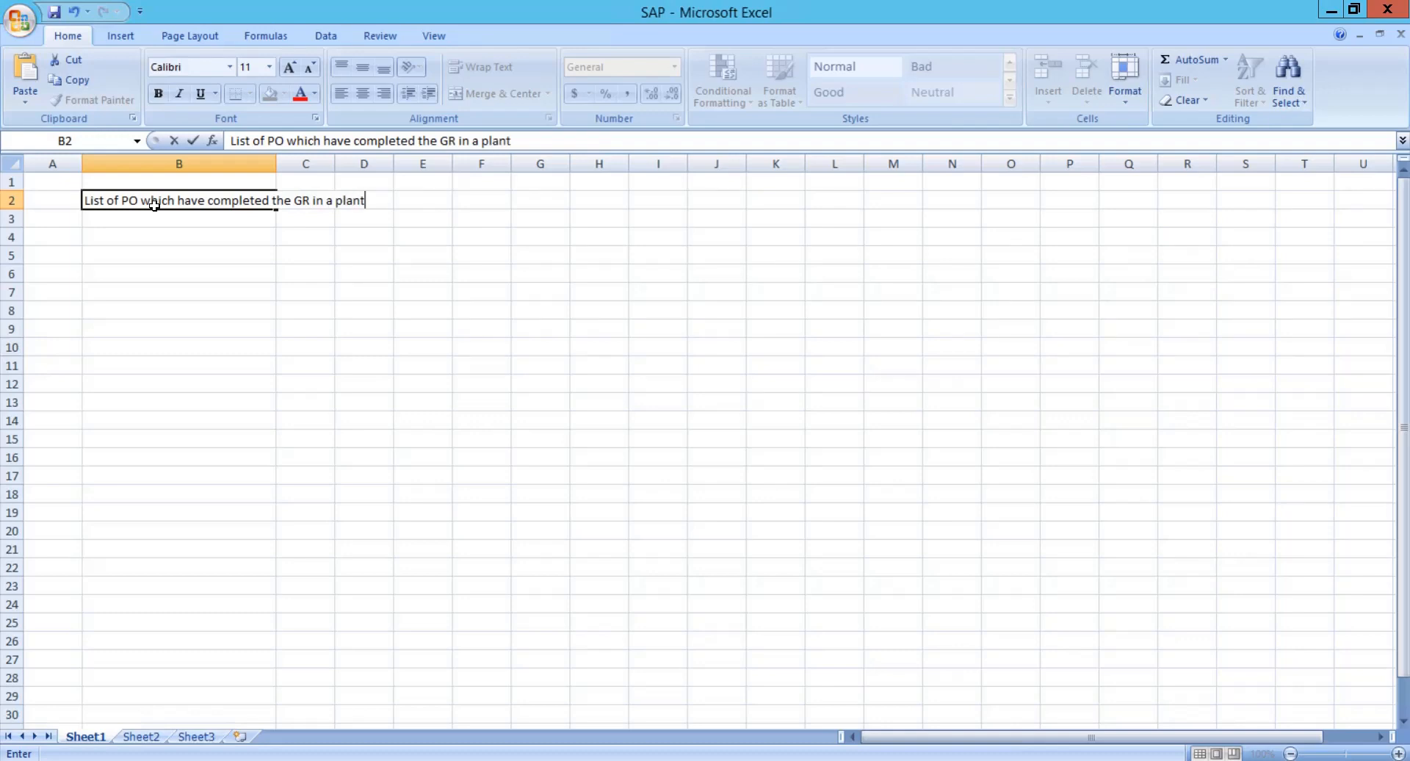
key(Return)
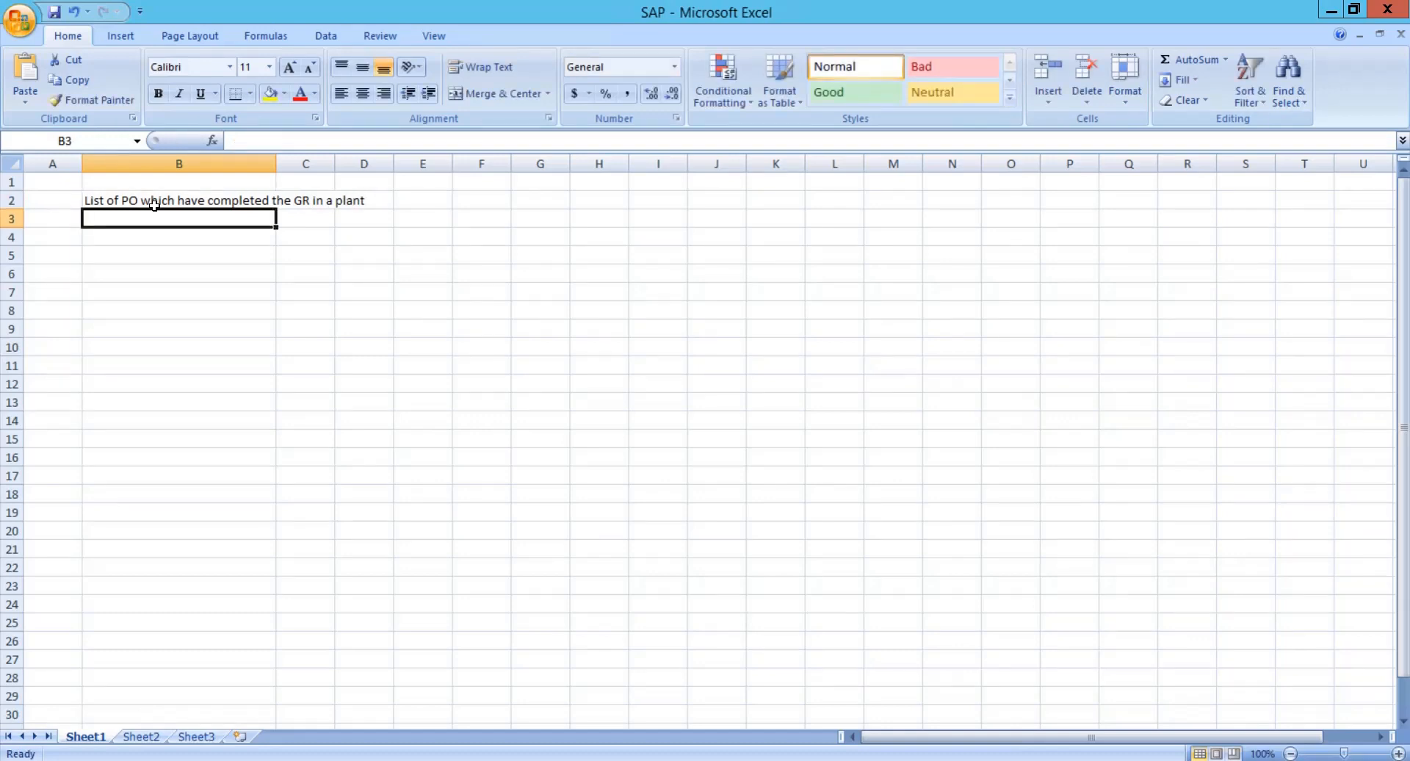
- Enter "List of PO which havent completed the GR in a plant" in cell B3
text(List of )
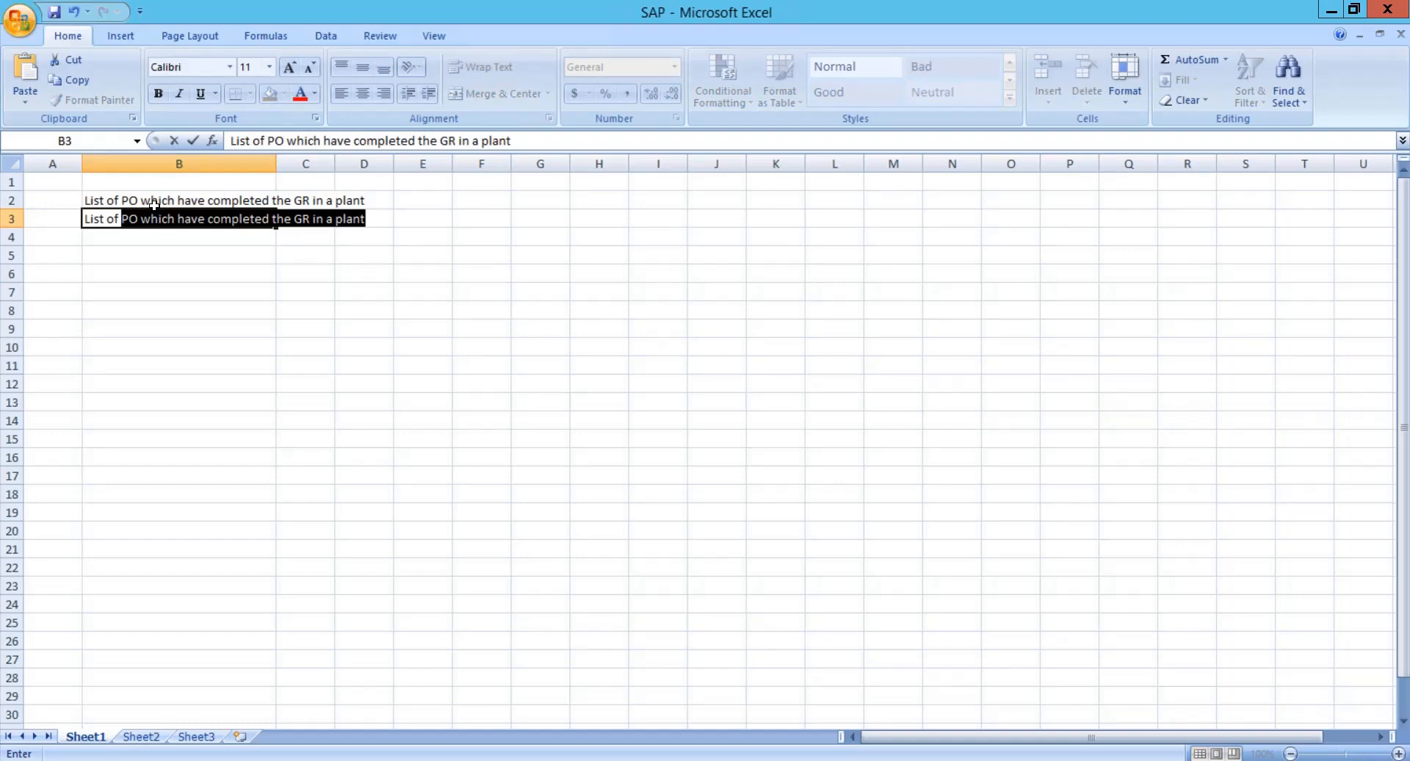
text(PO which havent completed )
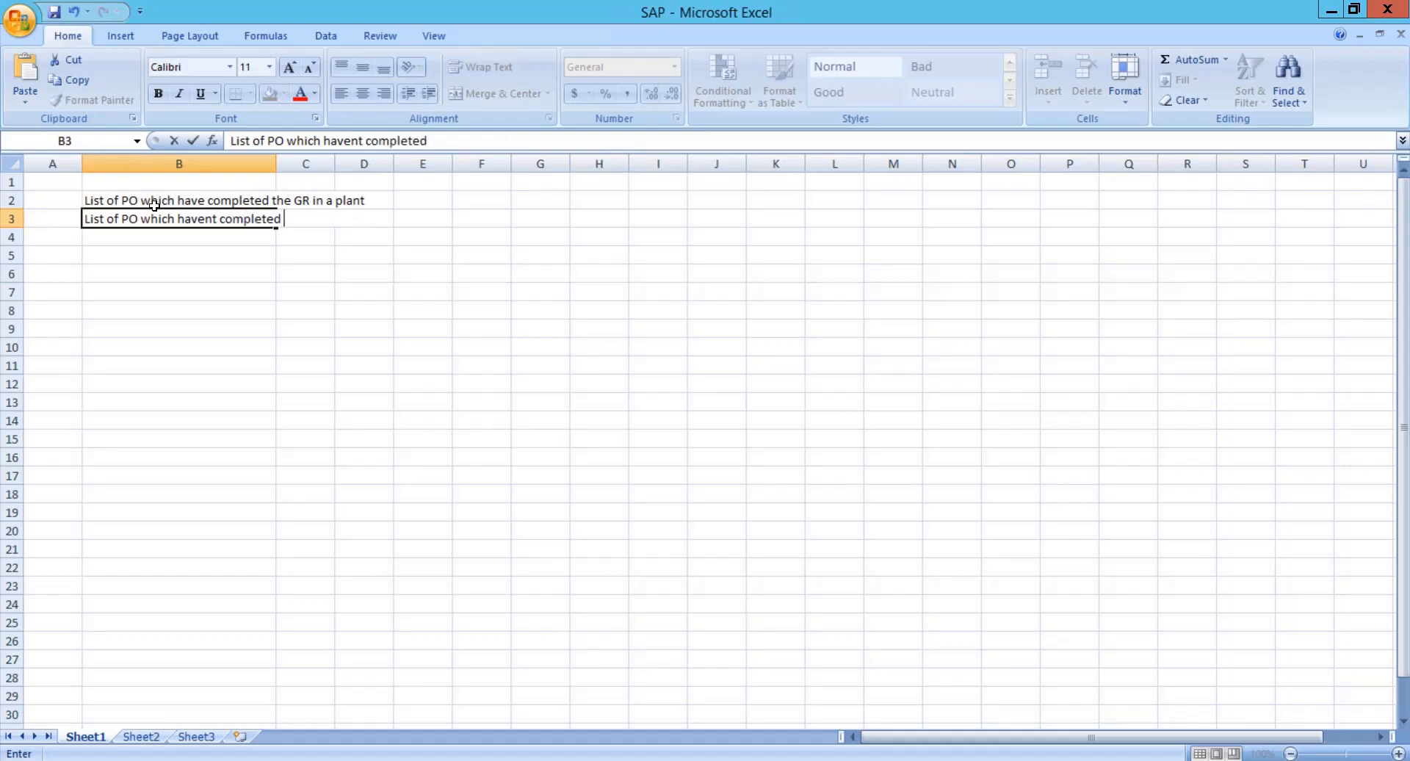
text(the GR )
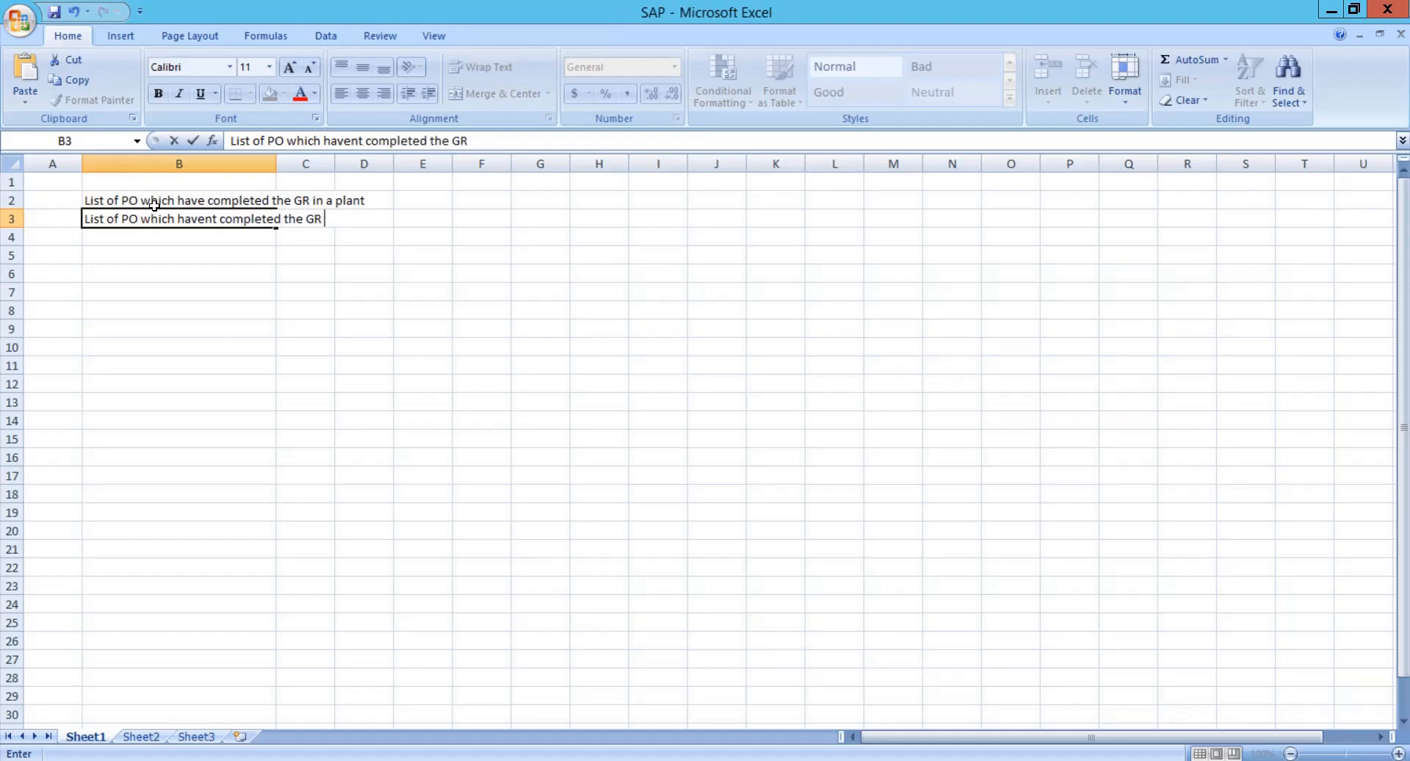
text(in a plant)
key(Return)
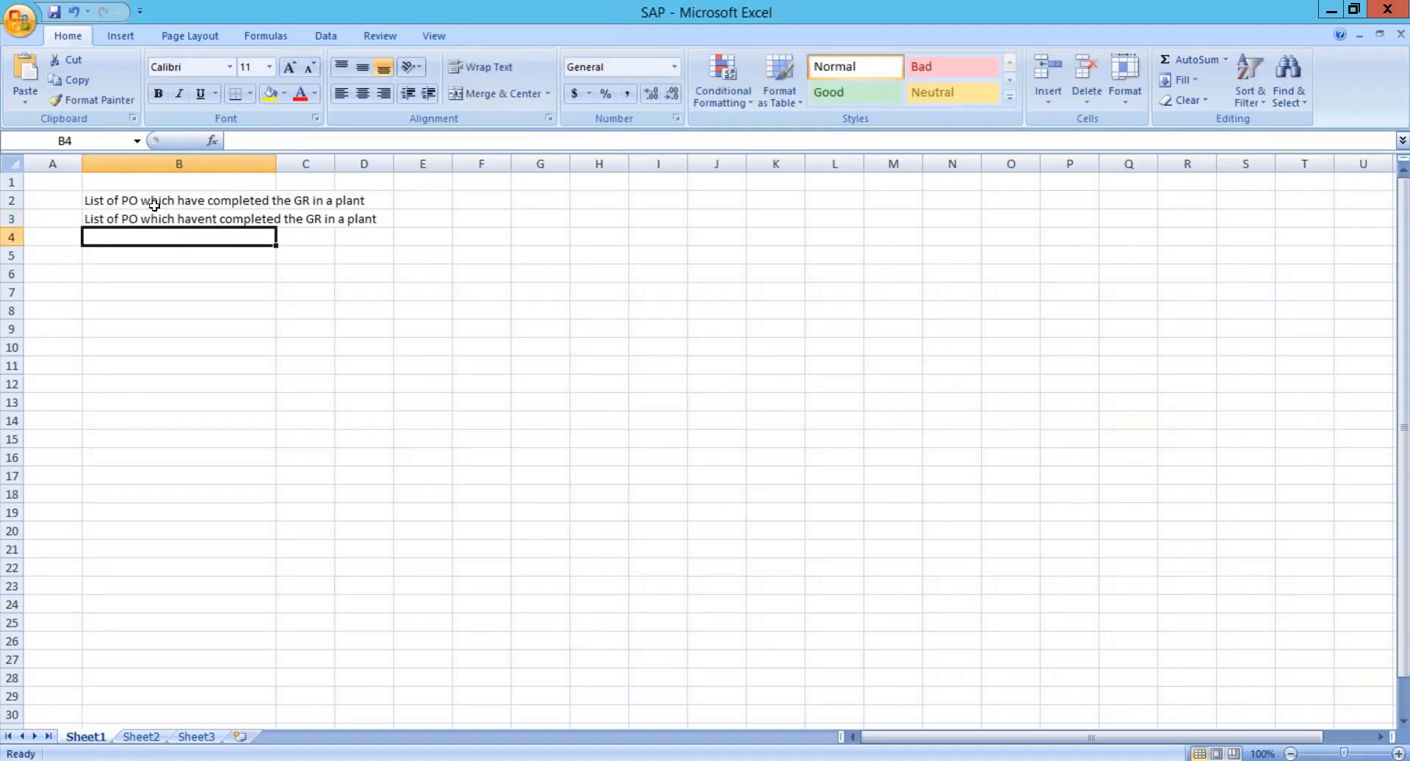
- Enter "List of PO which havent completed the GR in a plant" again in cell B4
text(List of PO)
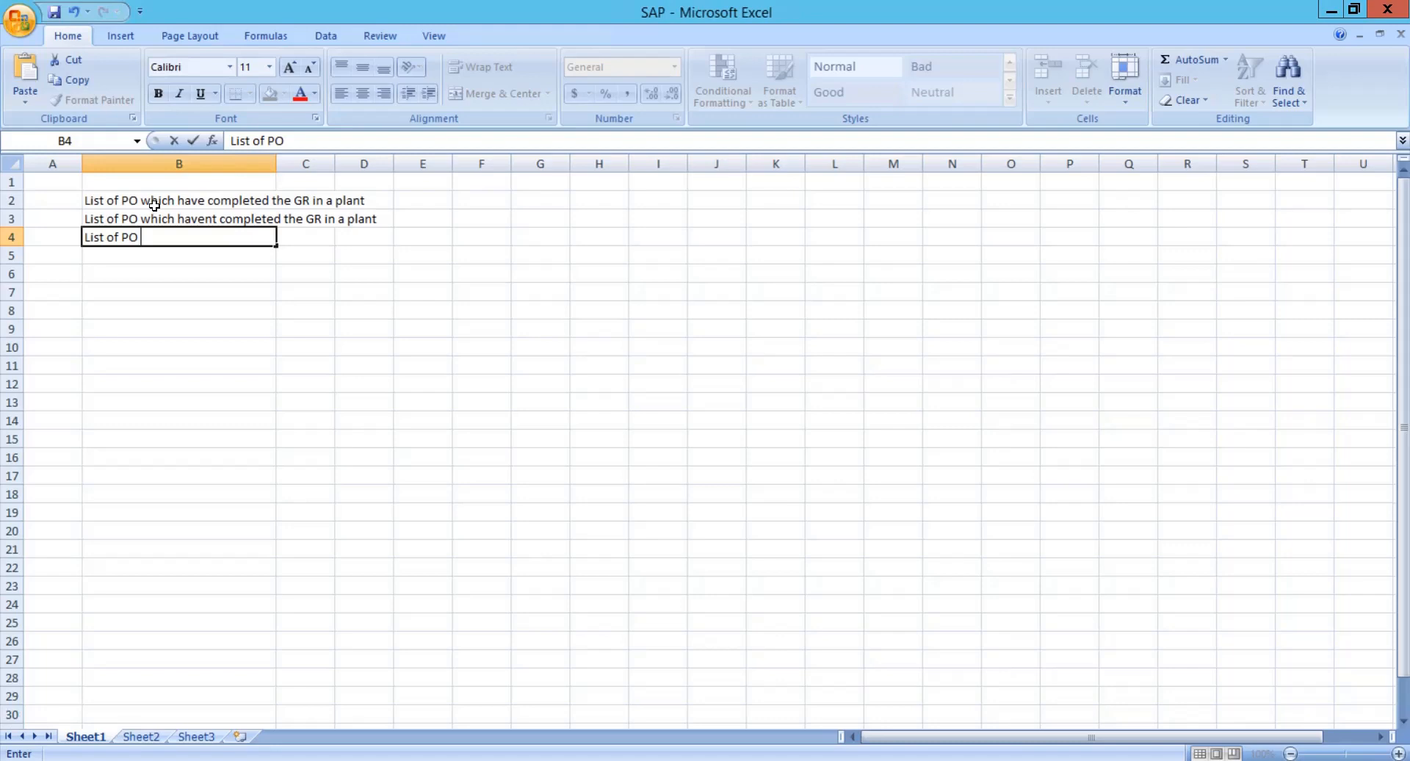
text( which havent)
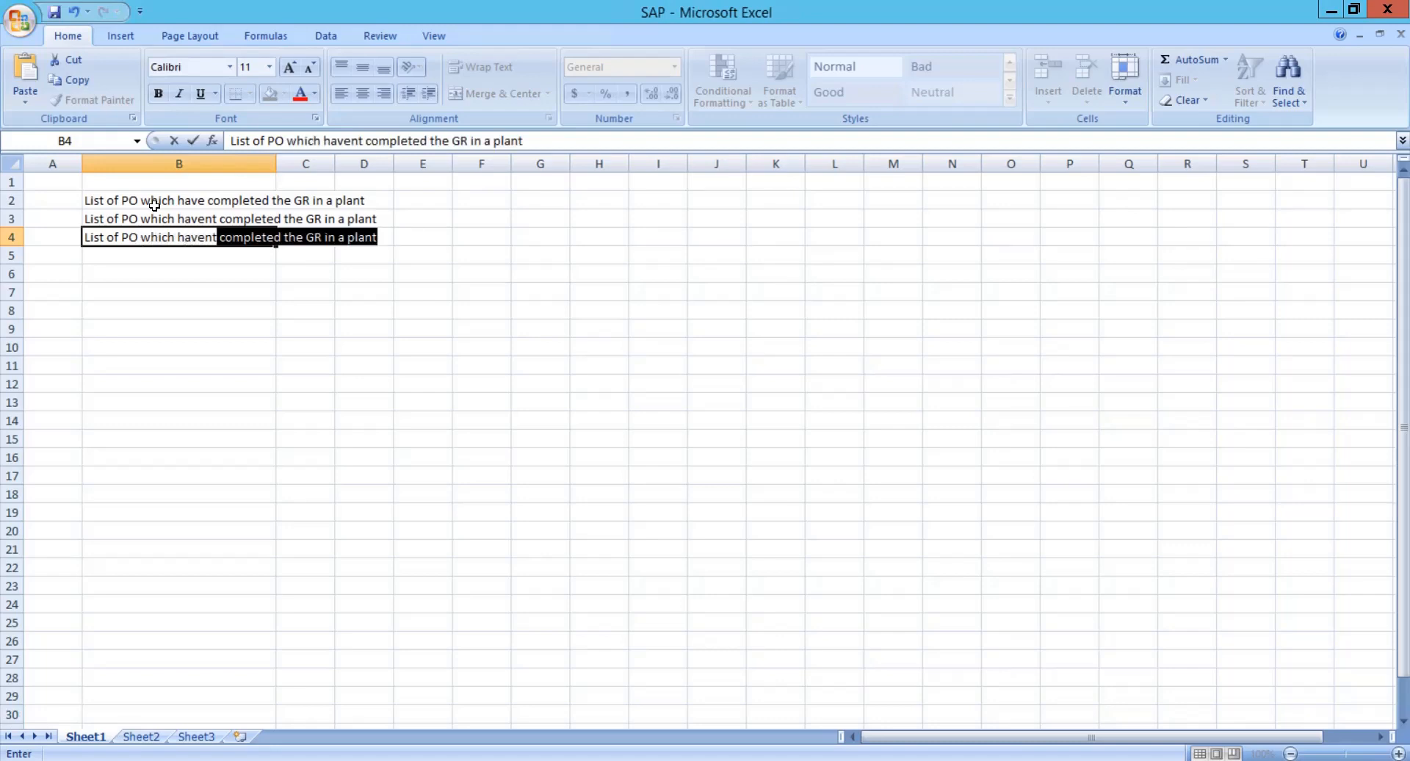
key(Return)
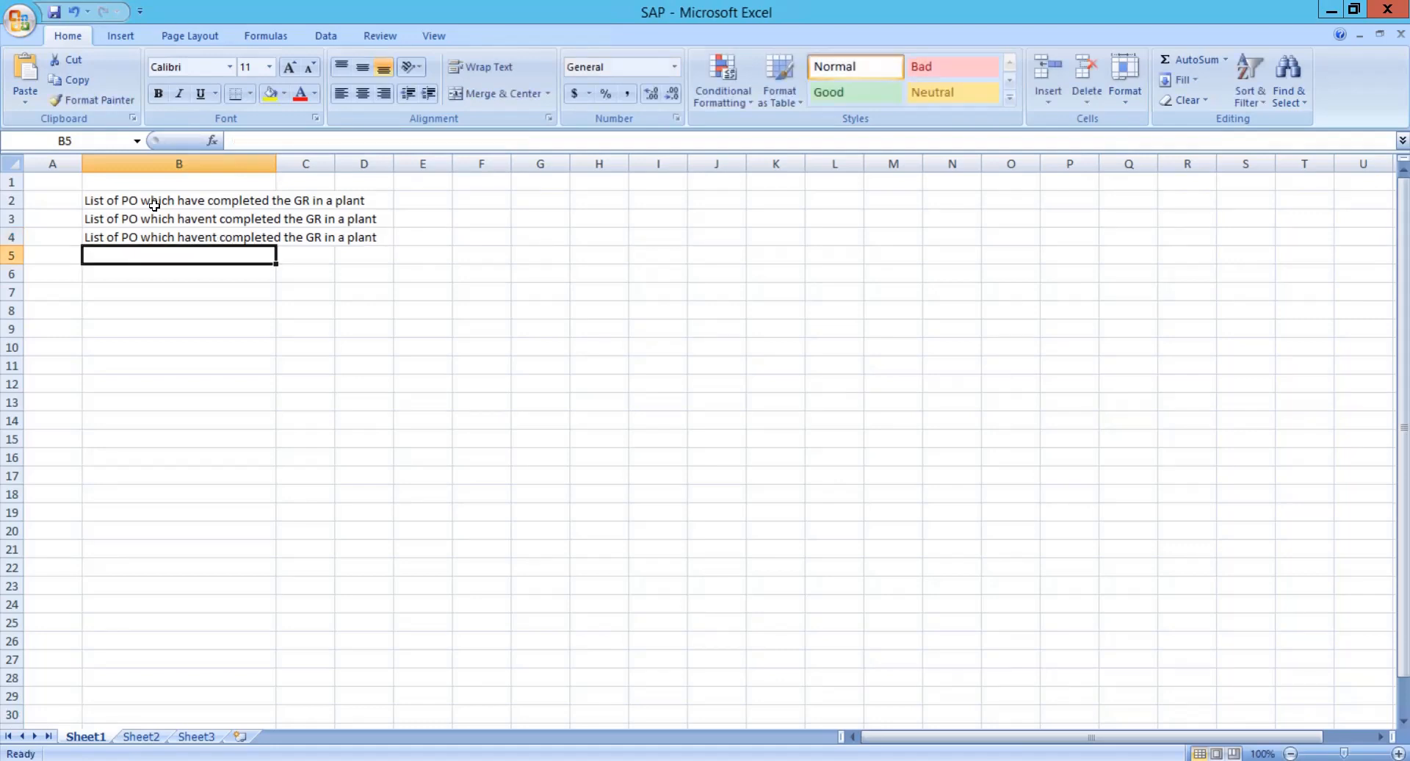
- Replace "GR" with "invoice" in cell B4's text and widen column B to fit its entries
click(246, 237)
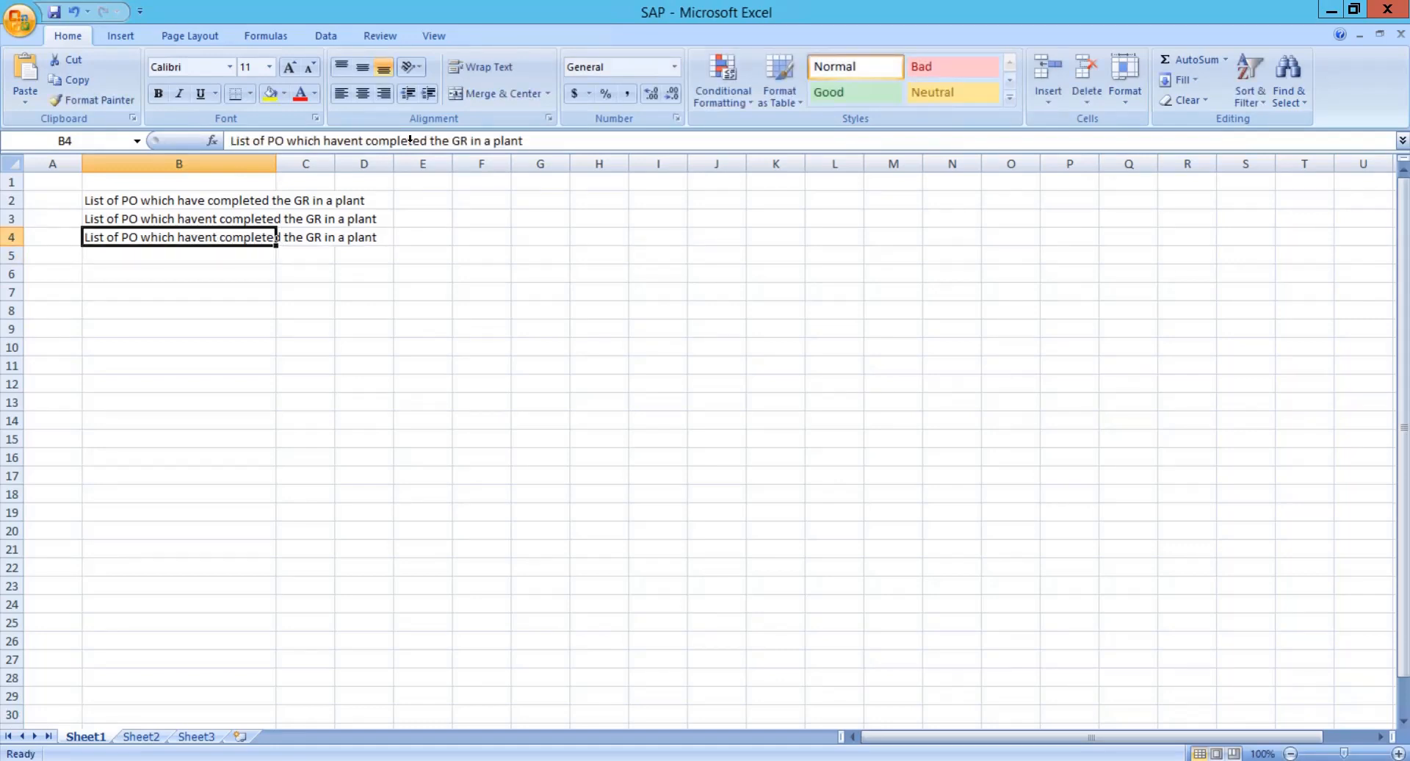
click(463, 138)
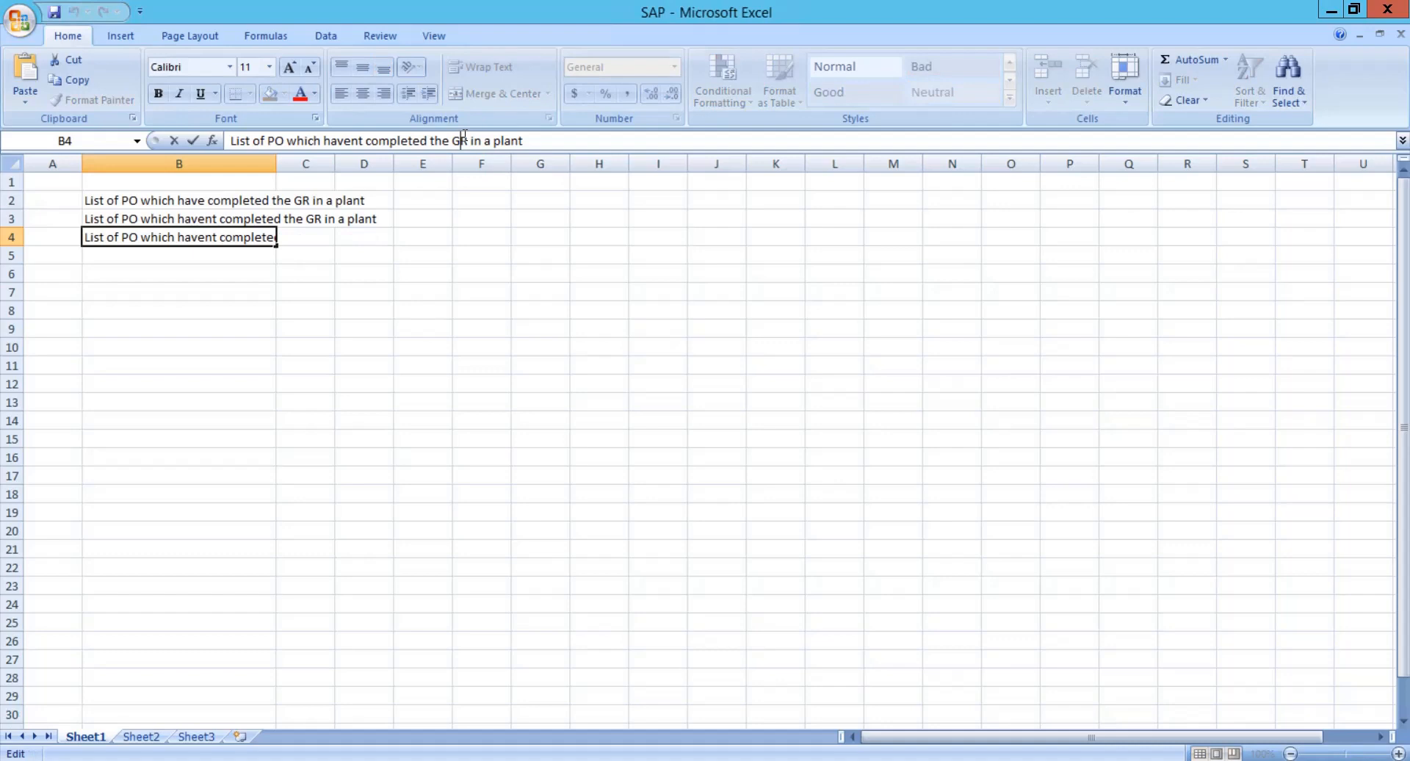
key(BackSpace)
key(Delete)
text(i)
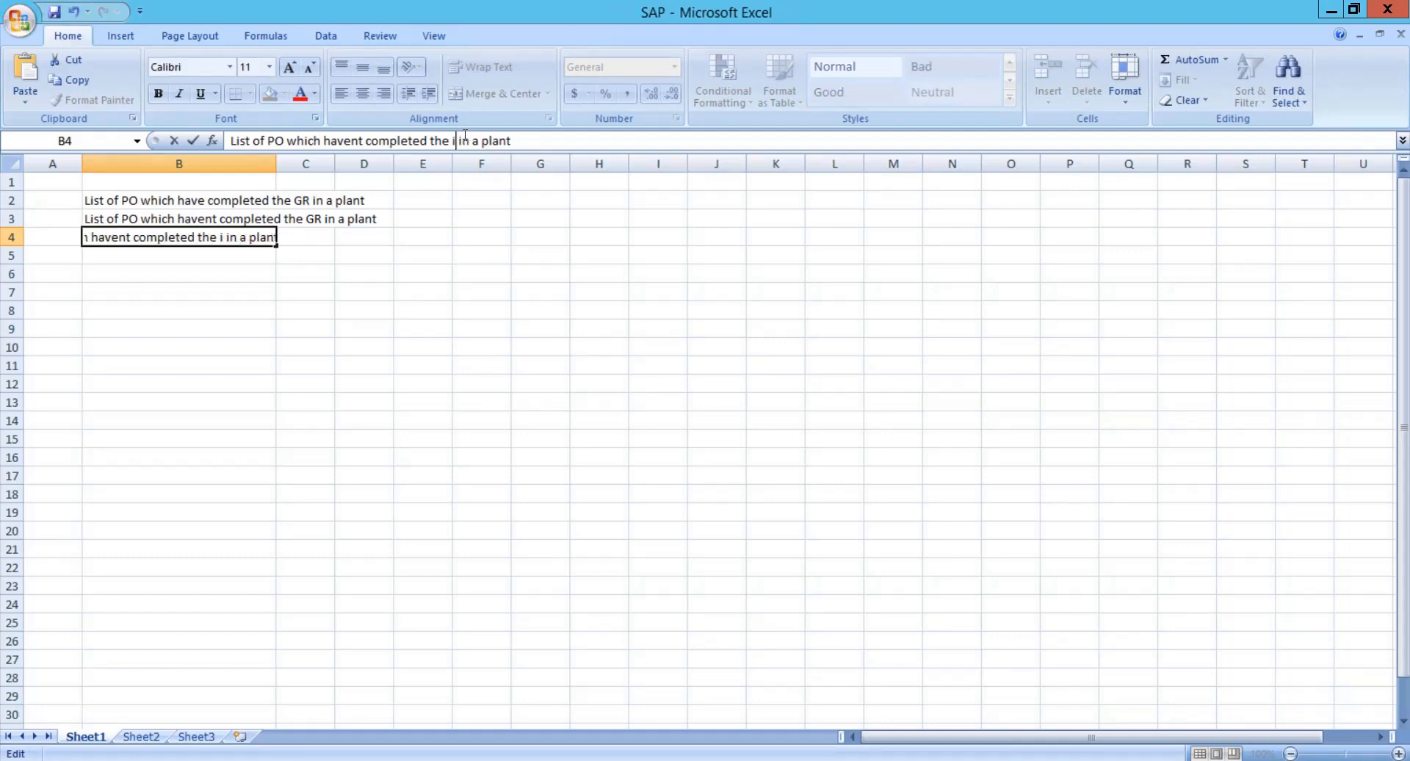
text(nvoice)
key(Return)
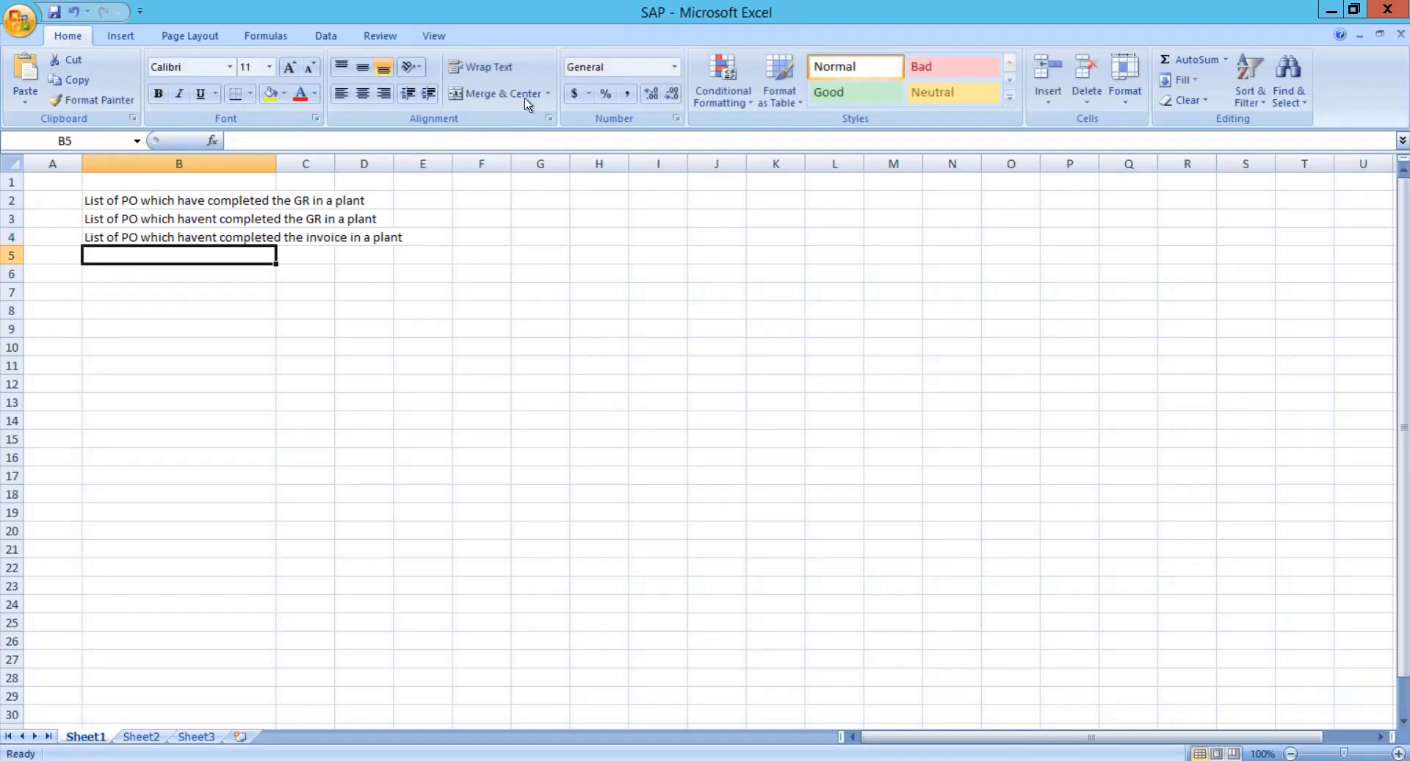
double_click(277, 162)
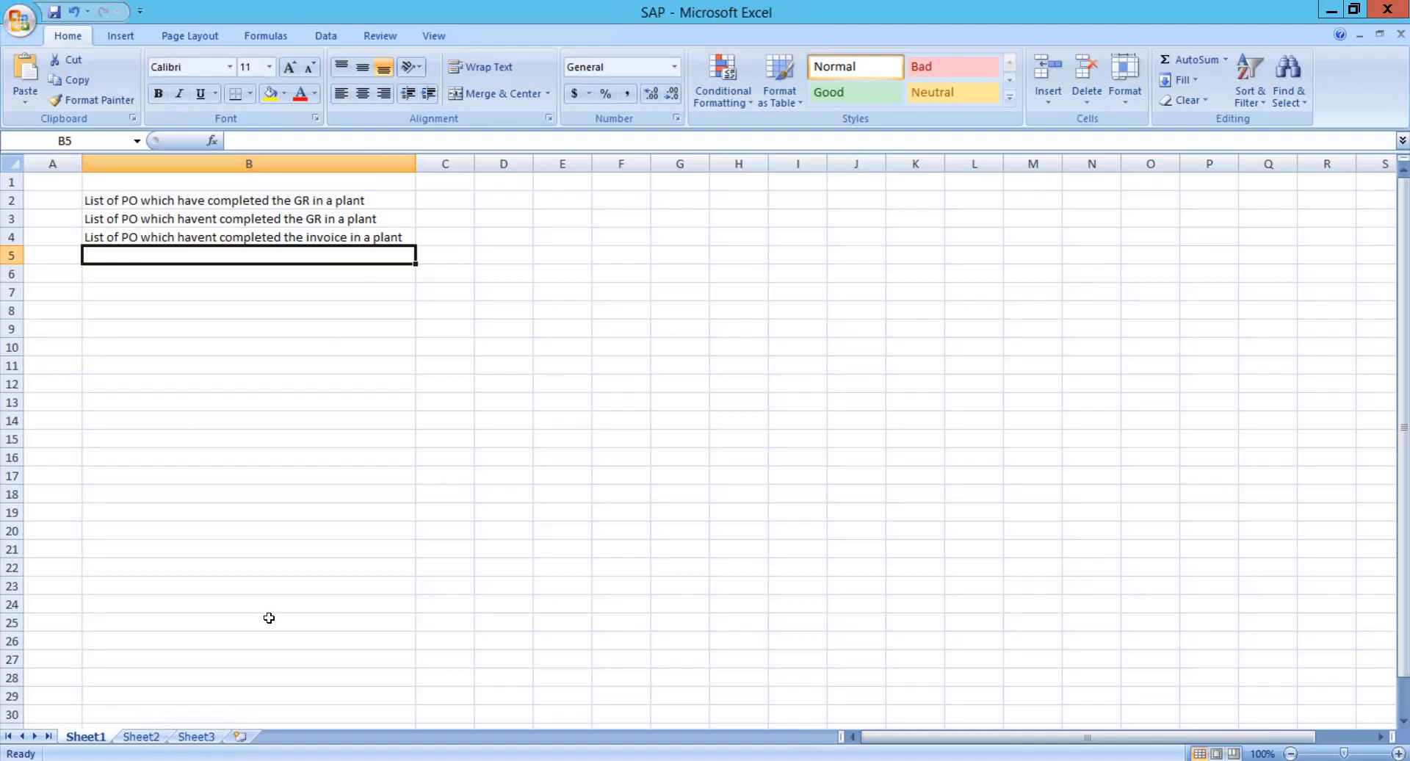
- Switch to the SAP session showing Change Batch and go back to the SAP Easy Access screen
click(242, 760)
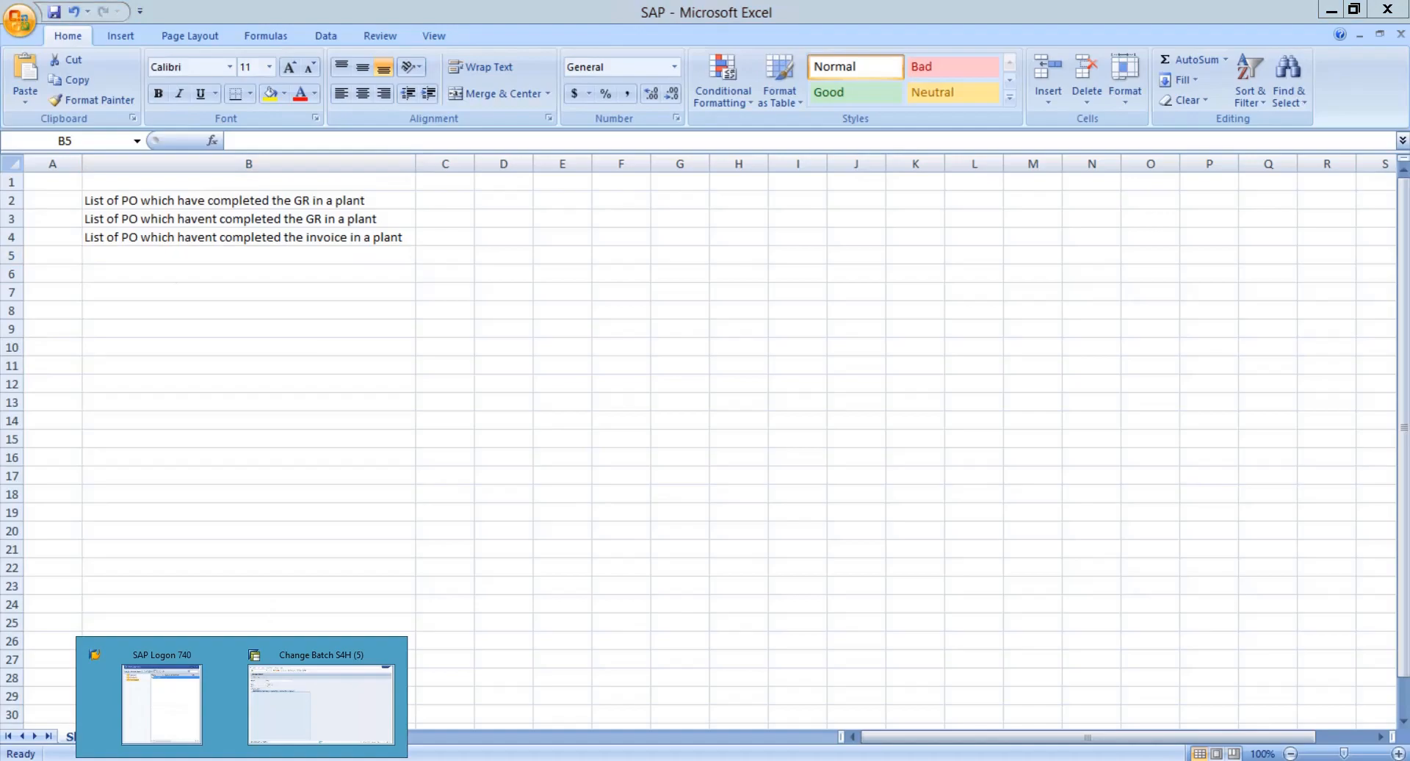
click(302, 702)
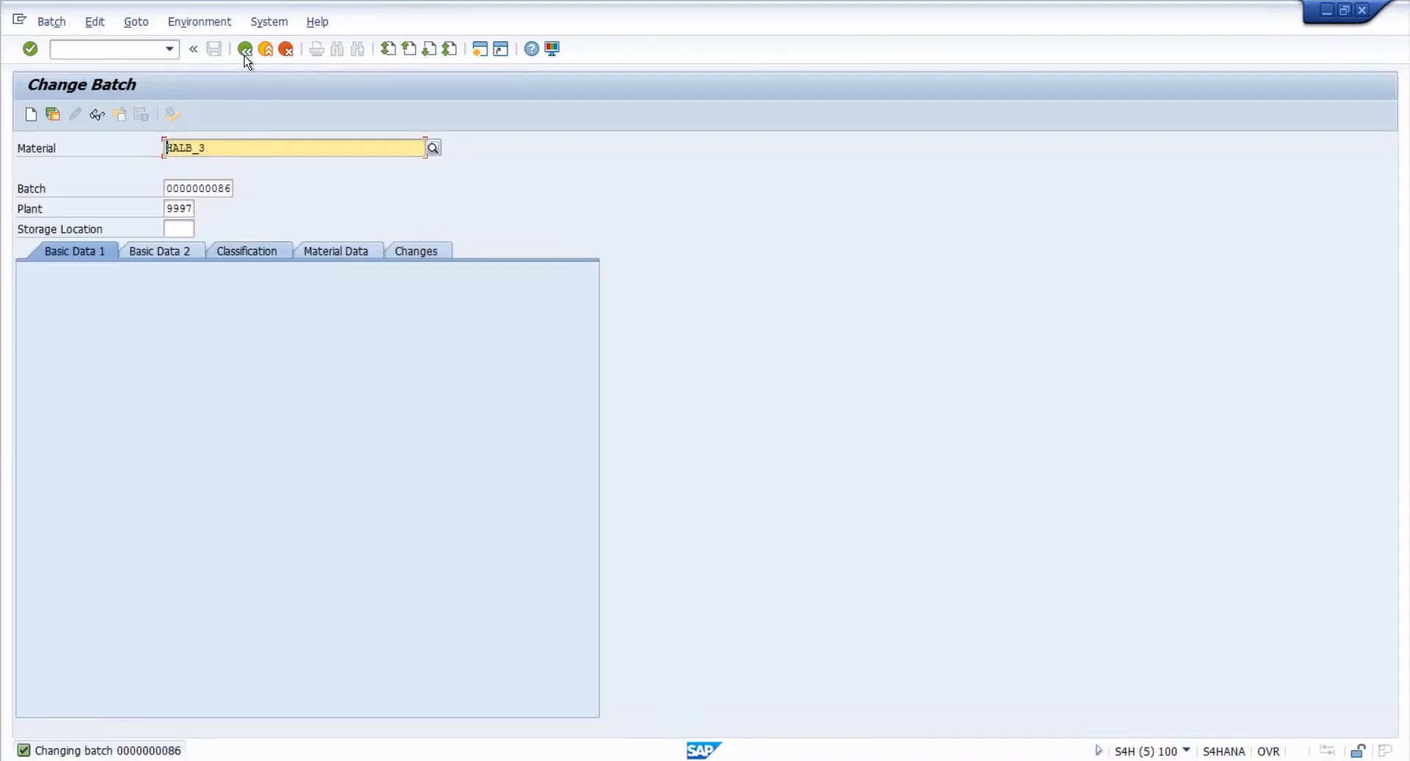
click(246, 53)
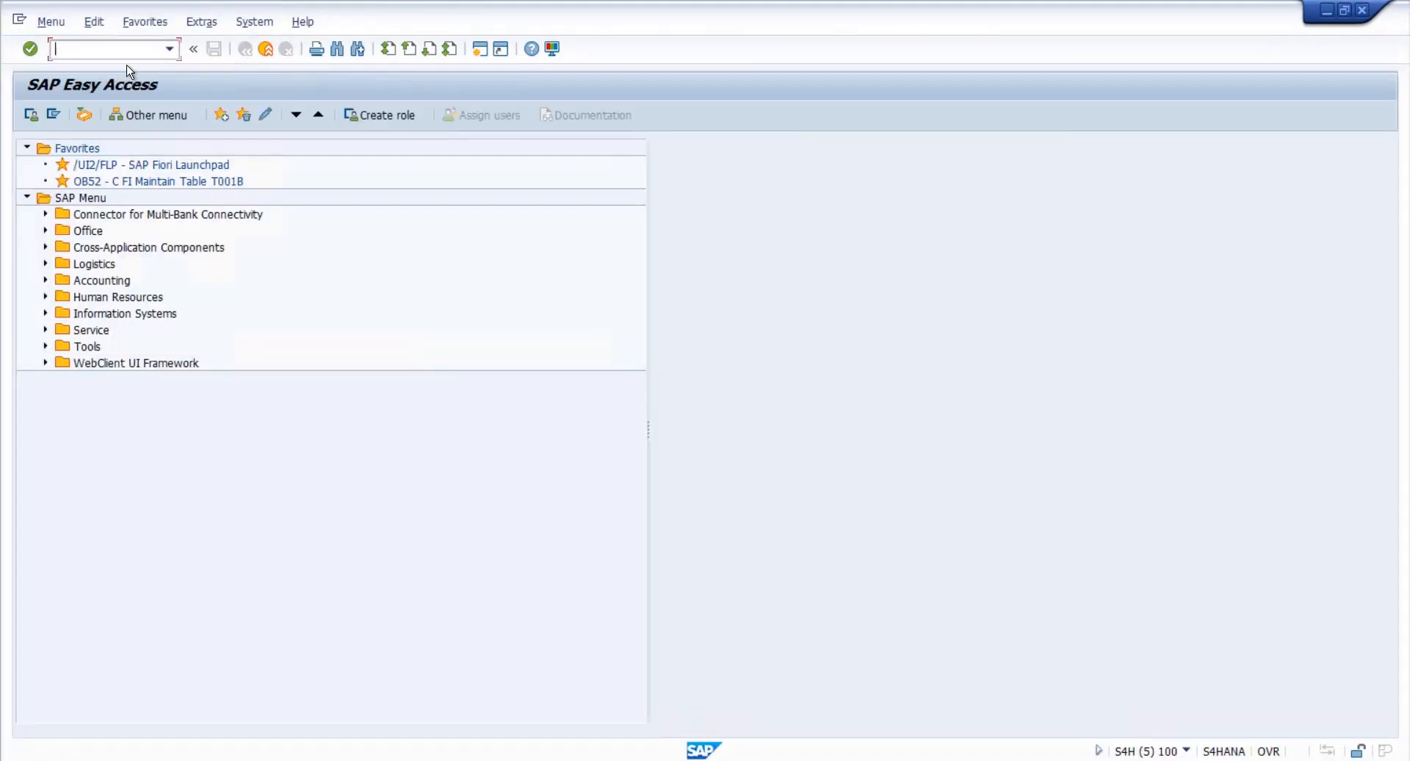
- Look through the Environment and Master Data folders under Logistics > Materials Management > Purchasing for purchase order lists
click(45, 264)
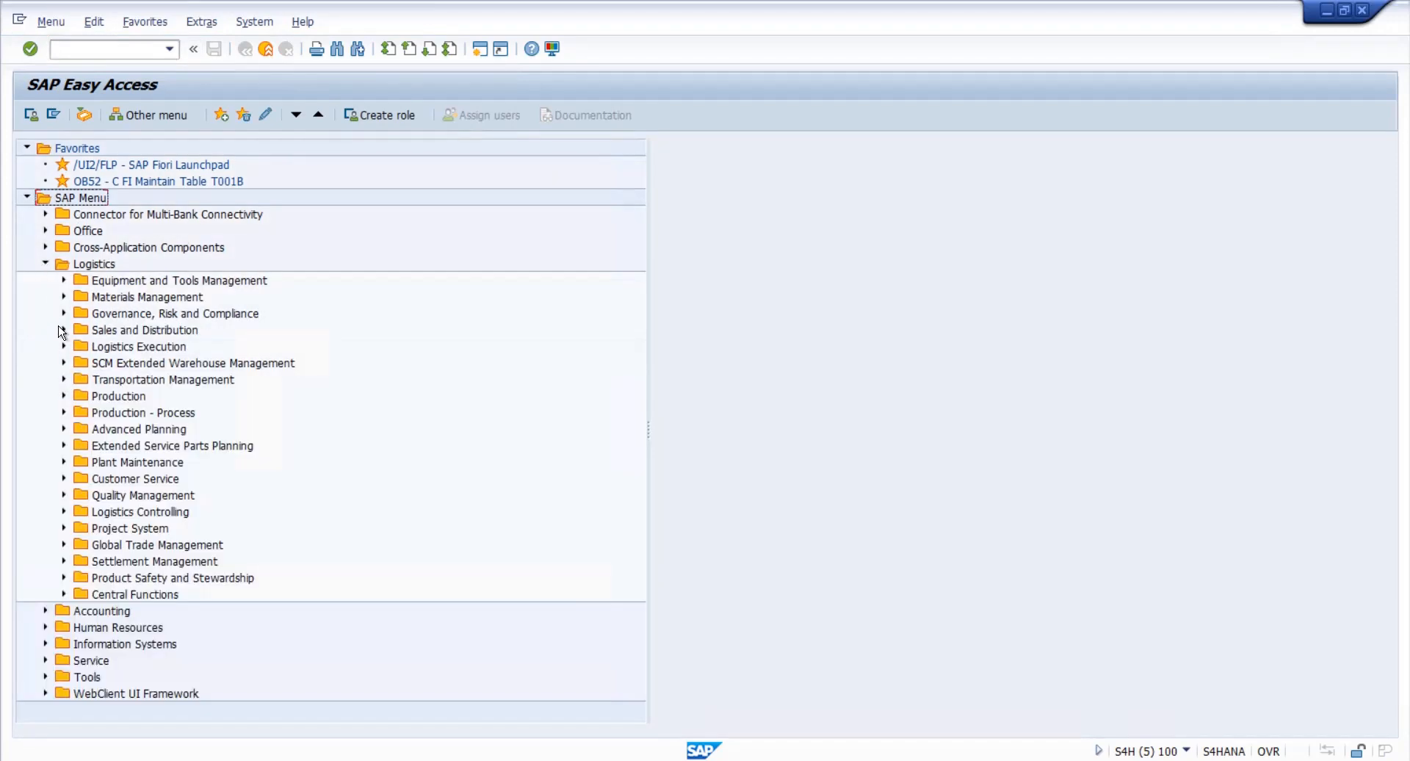
click(64, 297)
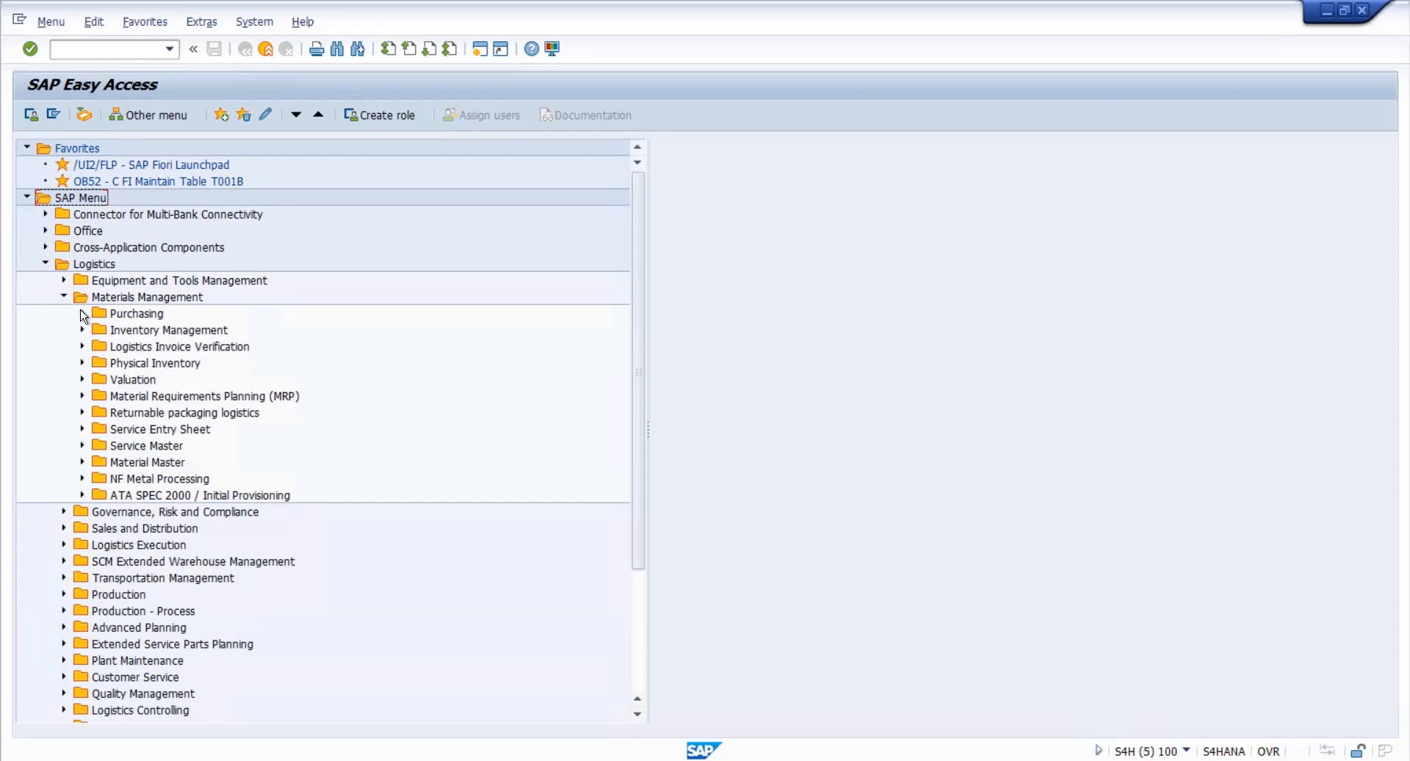
click(82, 313)
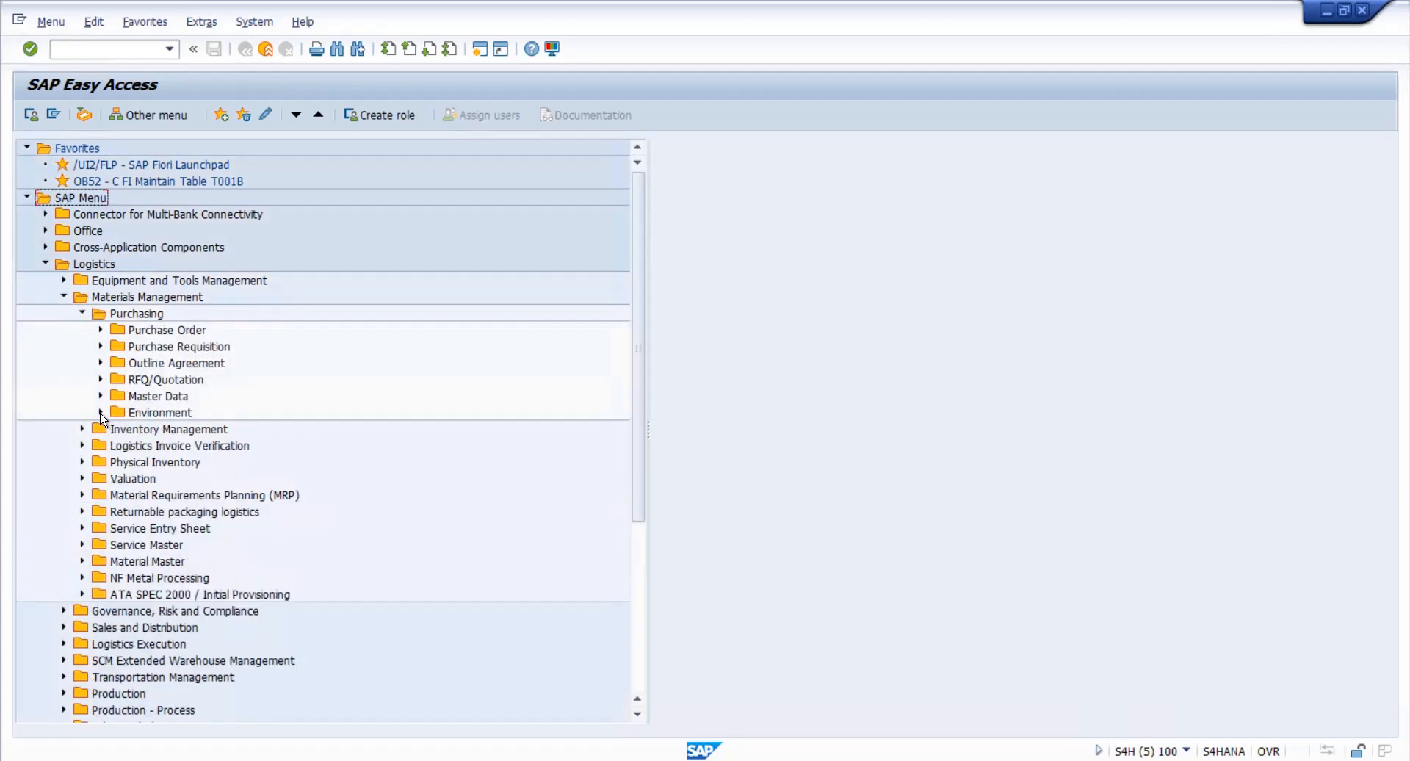
click(100, 413)
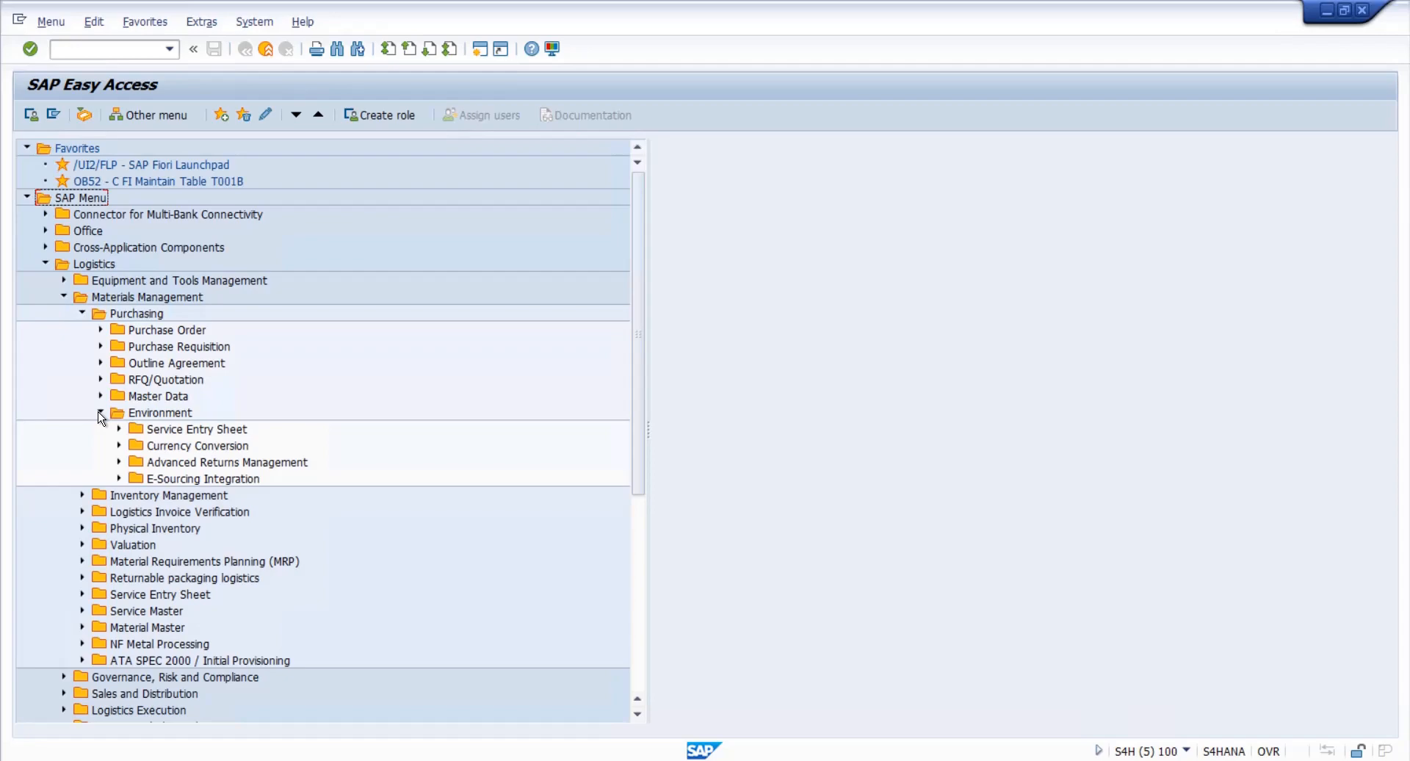
click(100, 413)
click(101, 397)
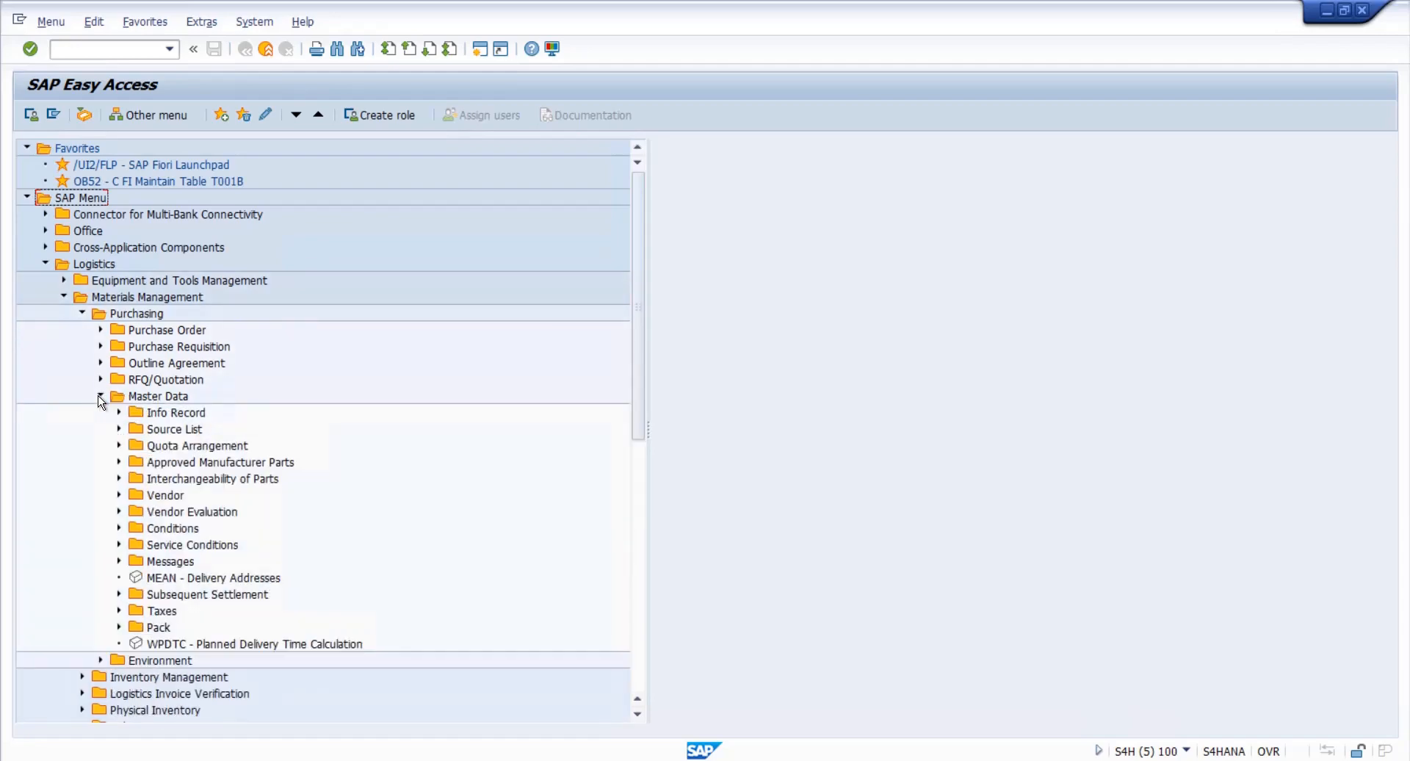
click(101, 397)
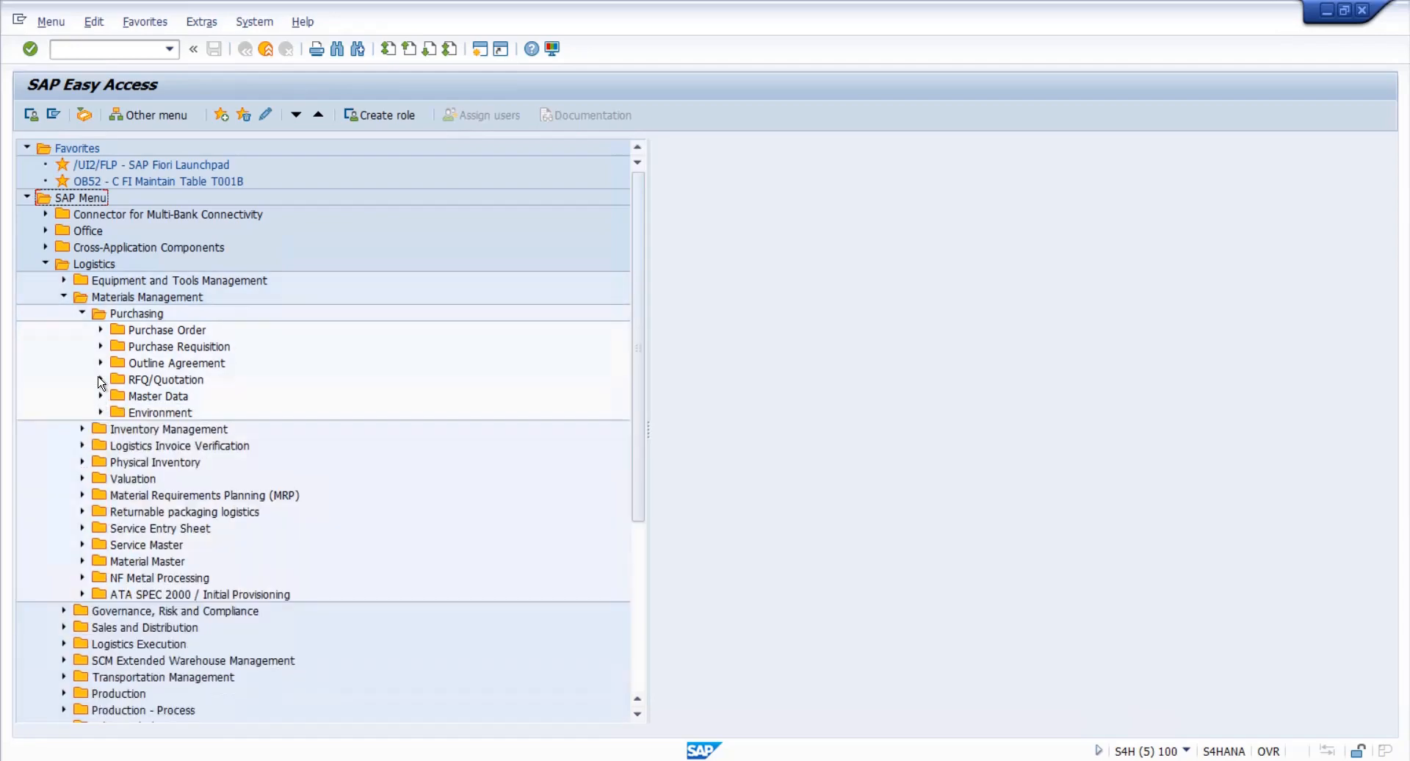
- Examine the Reporting transactions in the Purchase Order folder, and collapse the Logistics tree
click(101, 330)
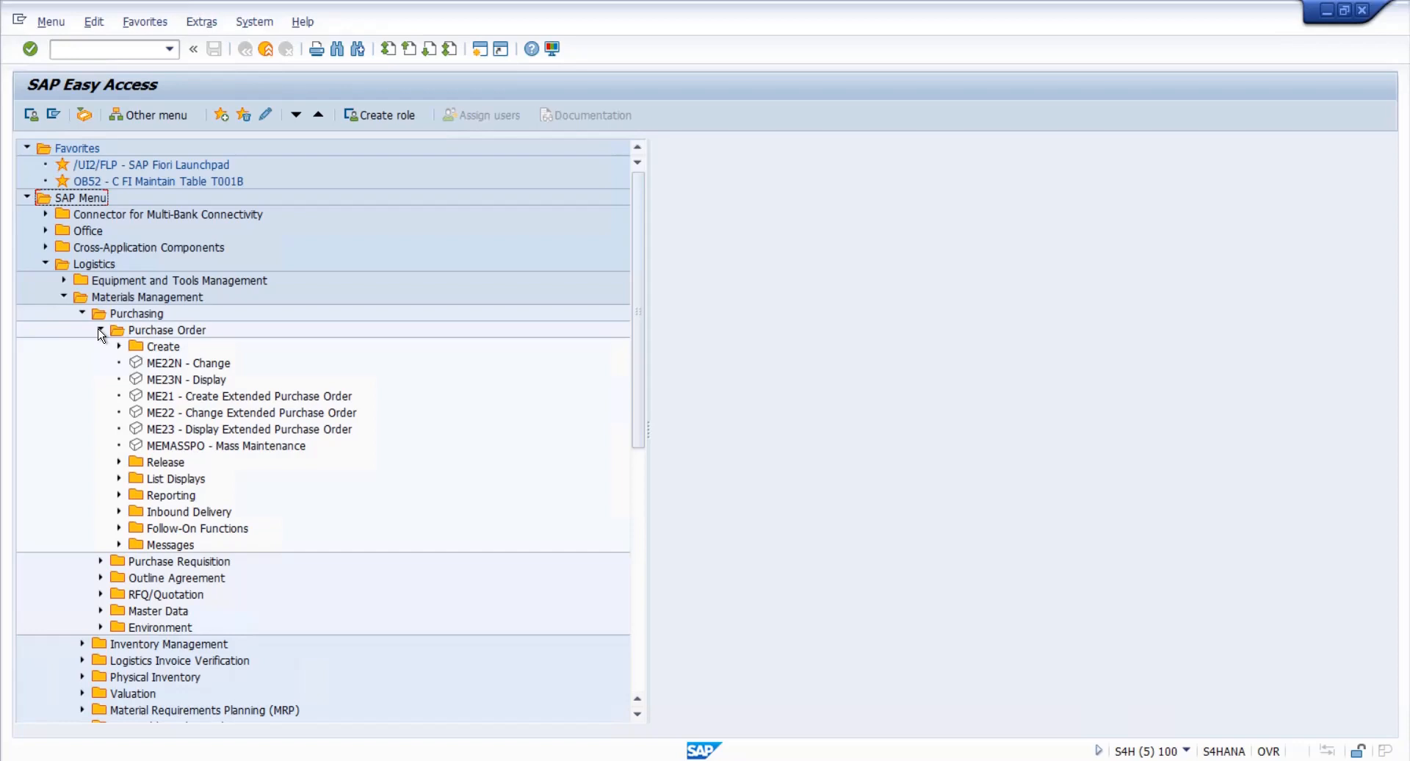
click(119, 495)
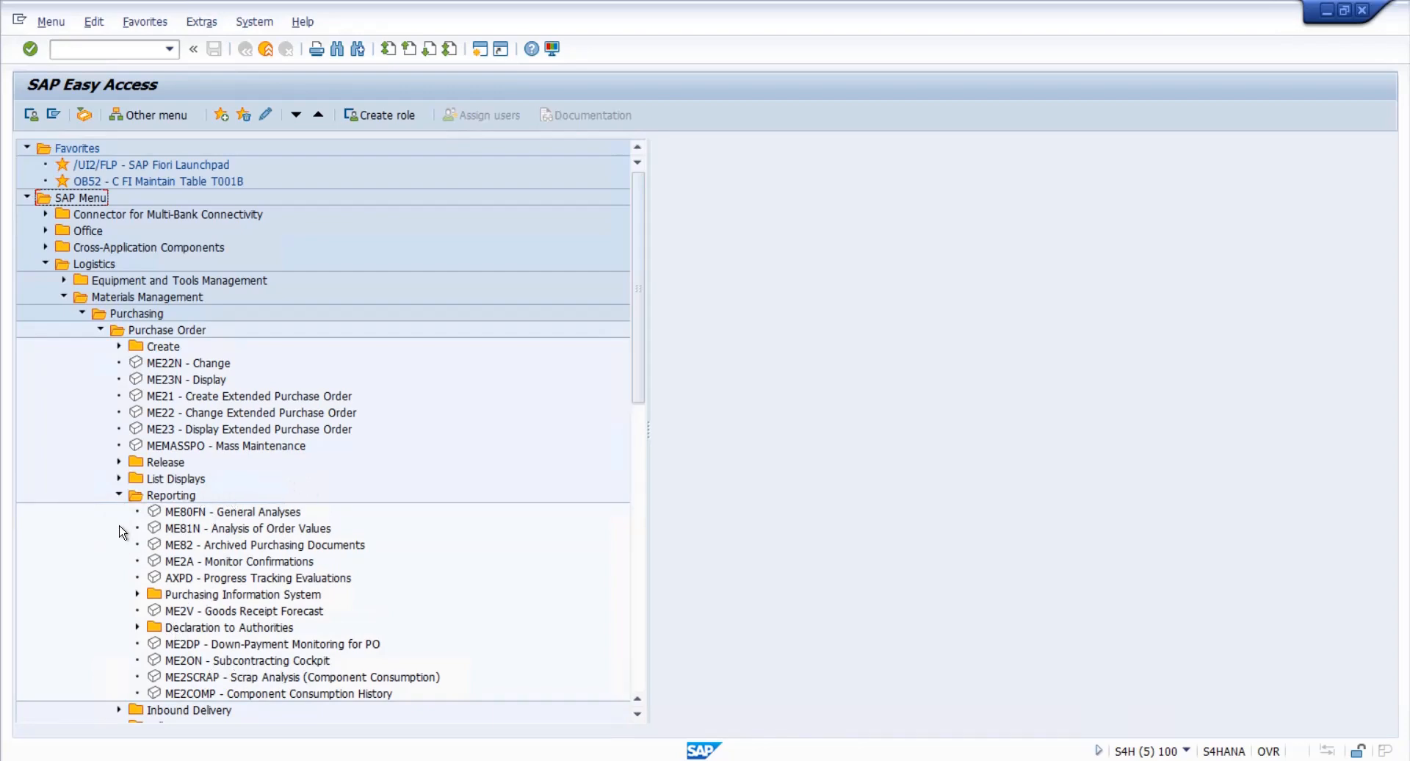
click(119, 496)
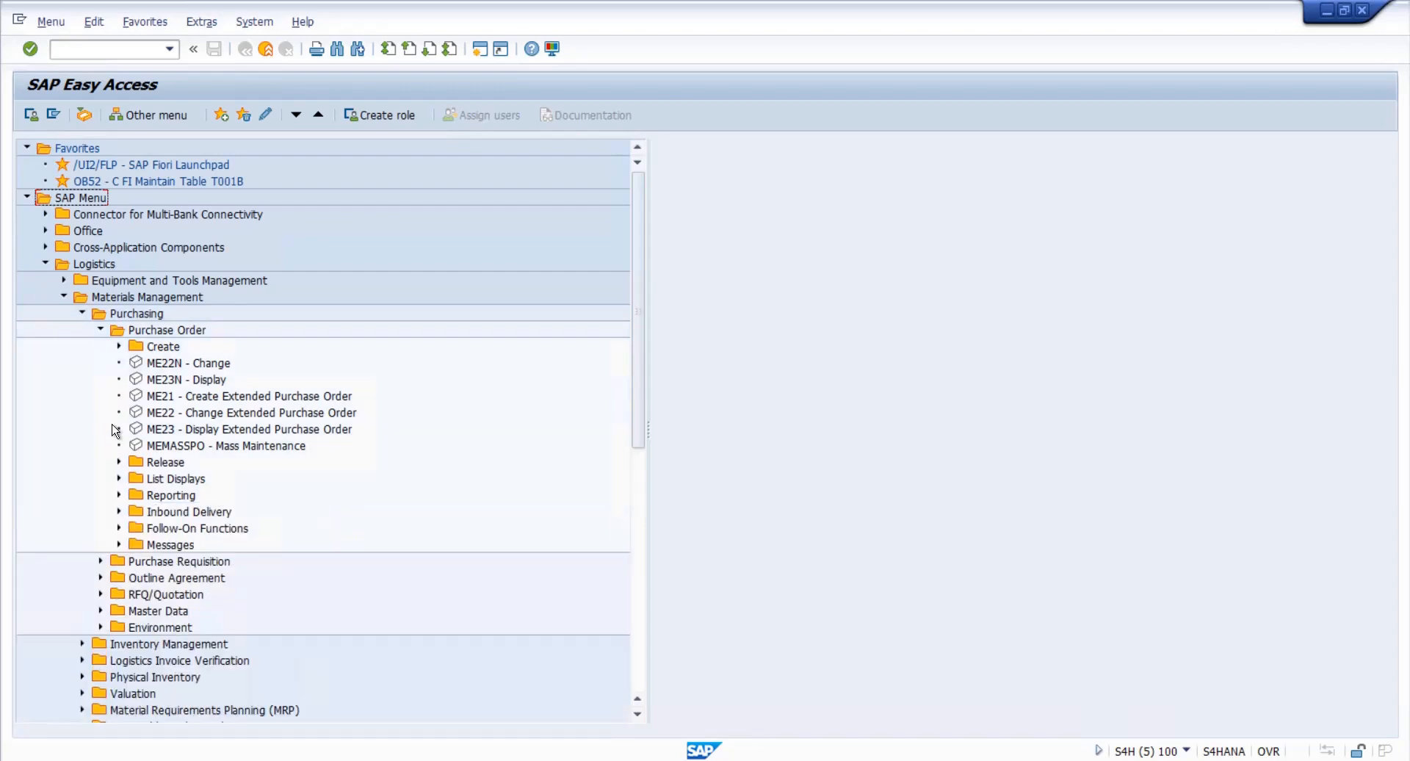
click(62, 296)
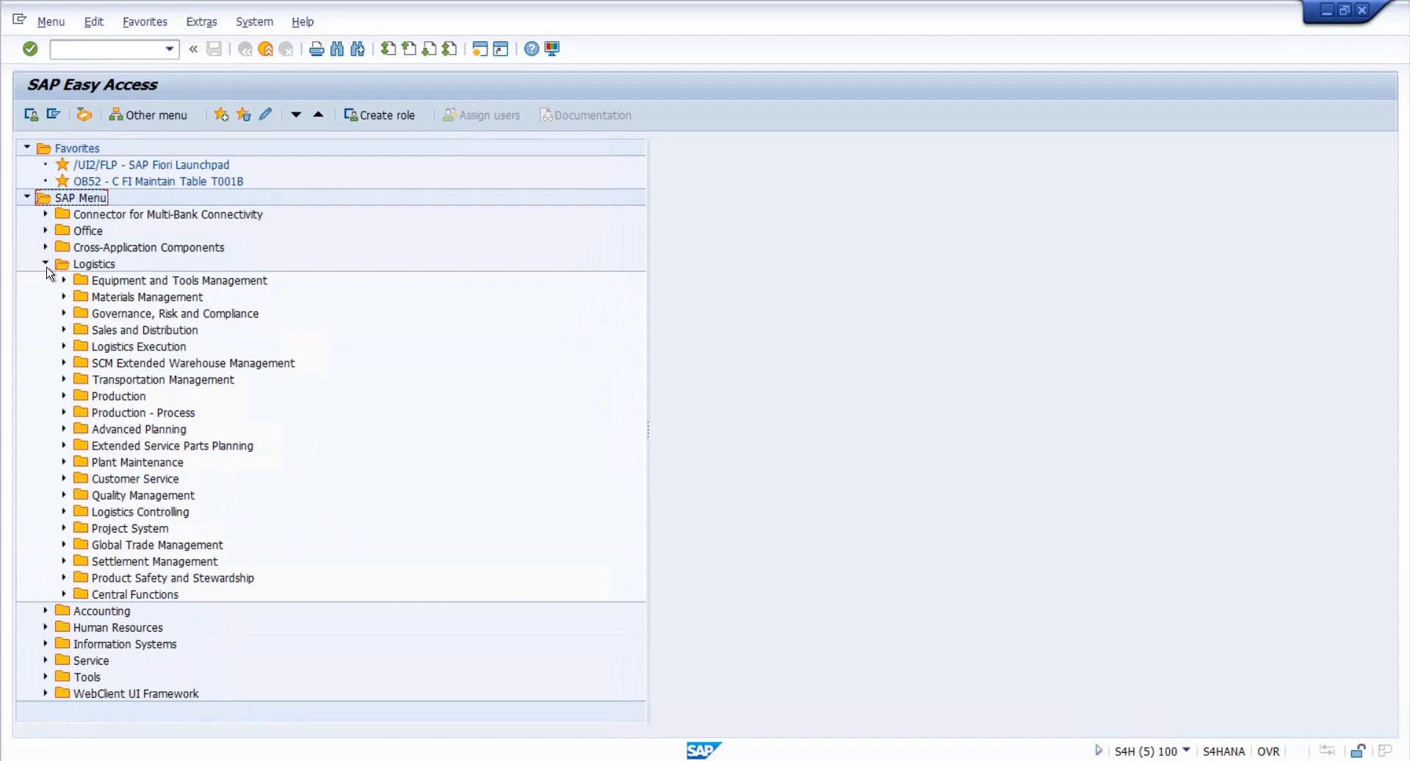
click(46, 266)
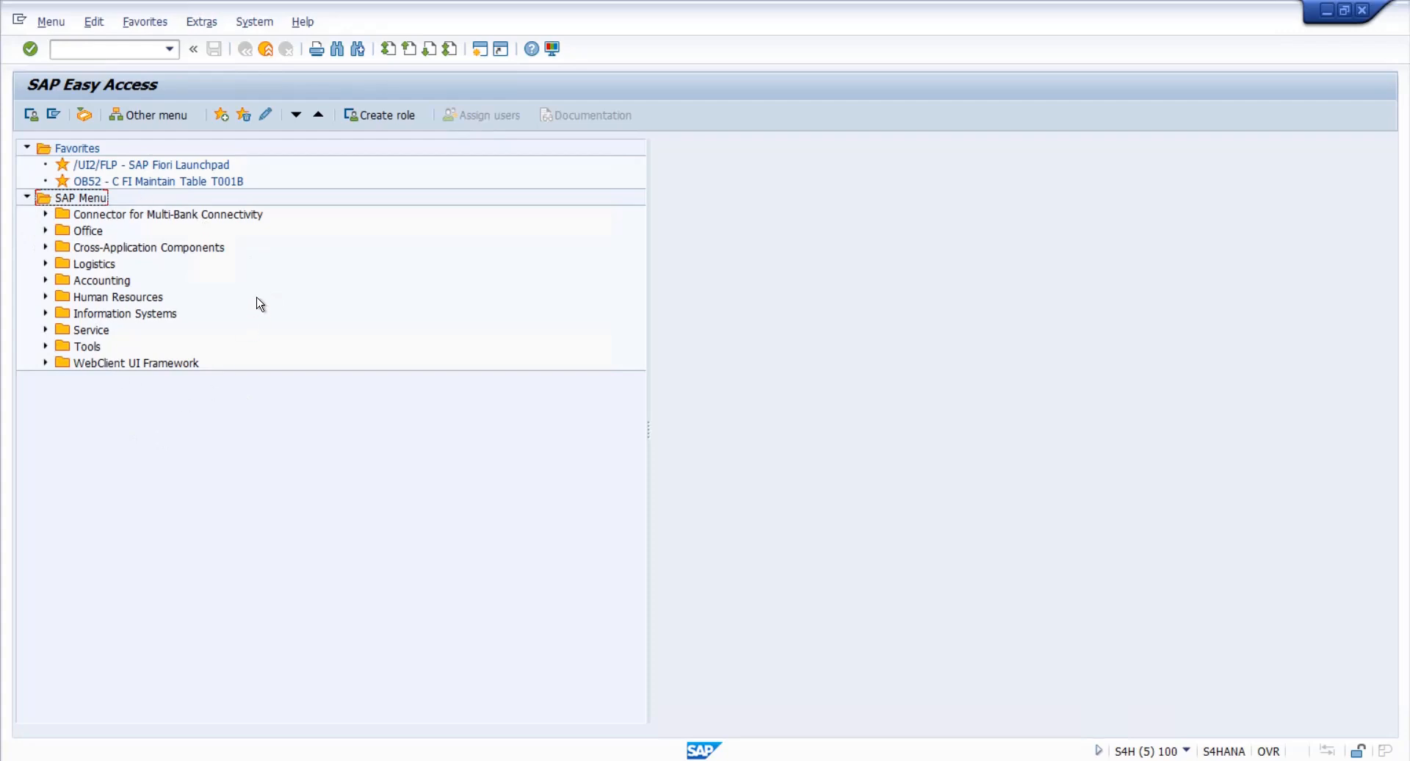
- Open the SAP Easy Access Report Selection tree and expand Purchasing under Materials Management
click(134, 49)
click(29, 49)
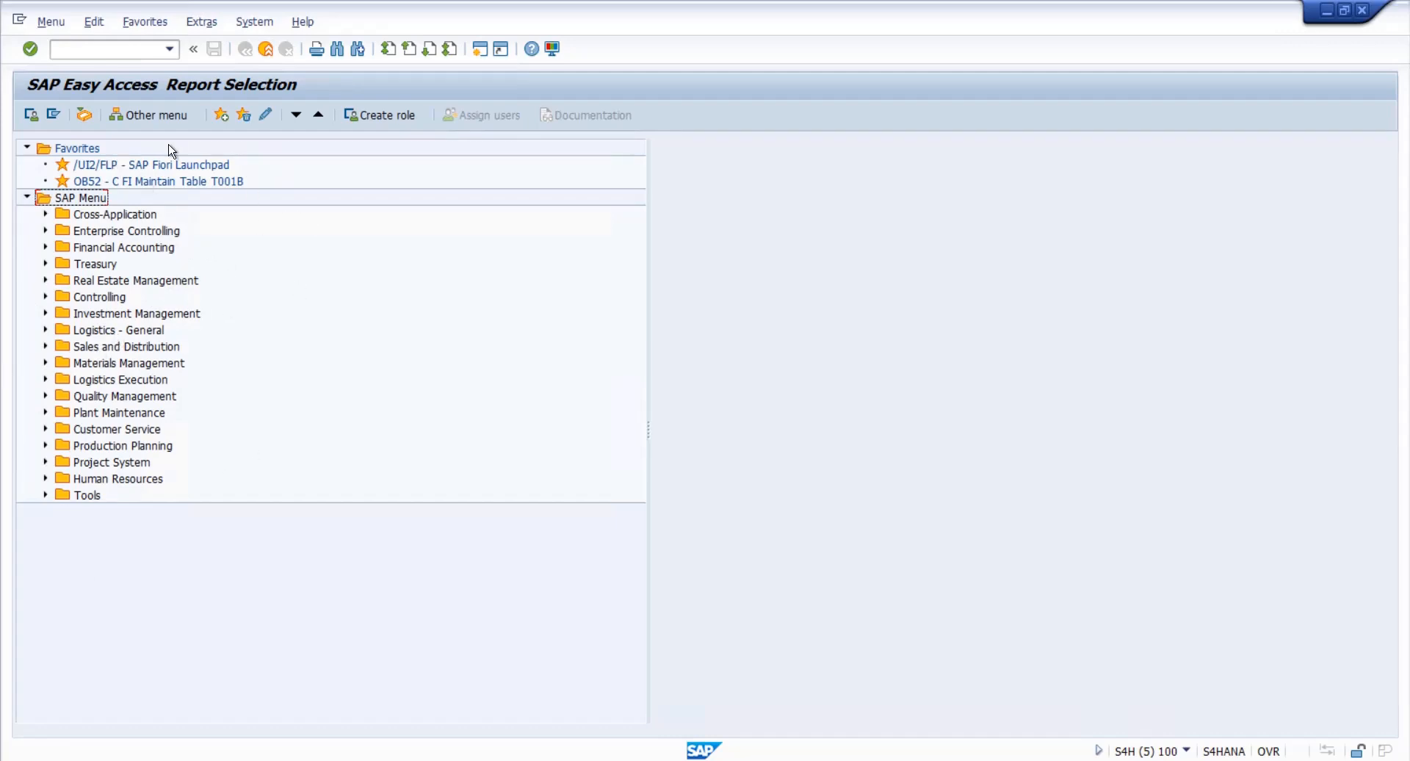
click(45, 363)
click(64, 395)
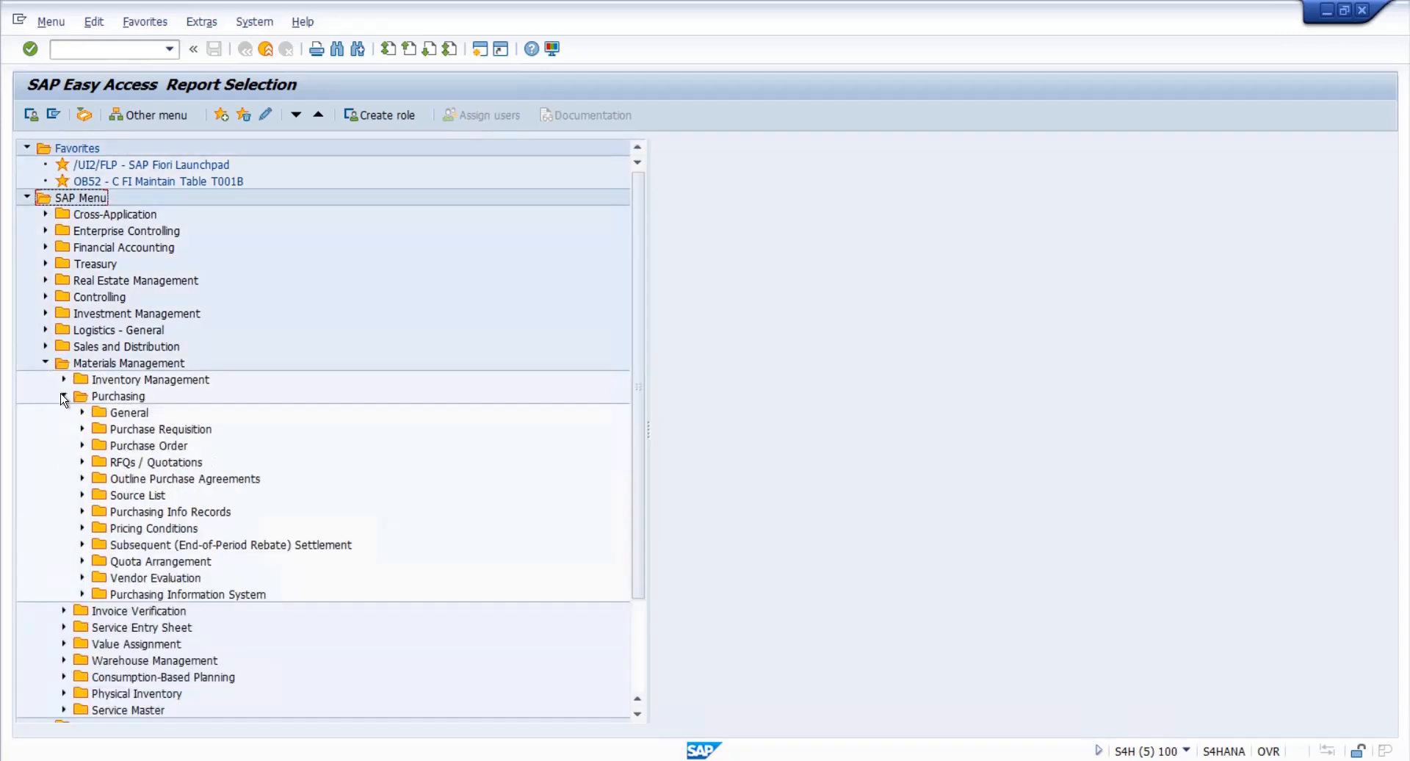
- Check the Purchase Requisition reports under Purchasing, then expand the Purchase Order reports instead
click(82, 429)
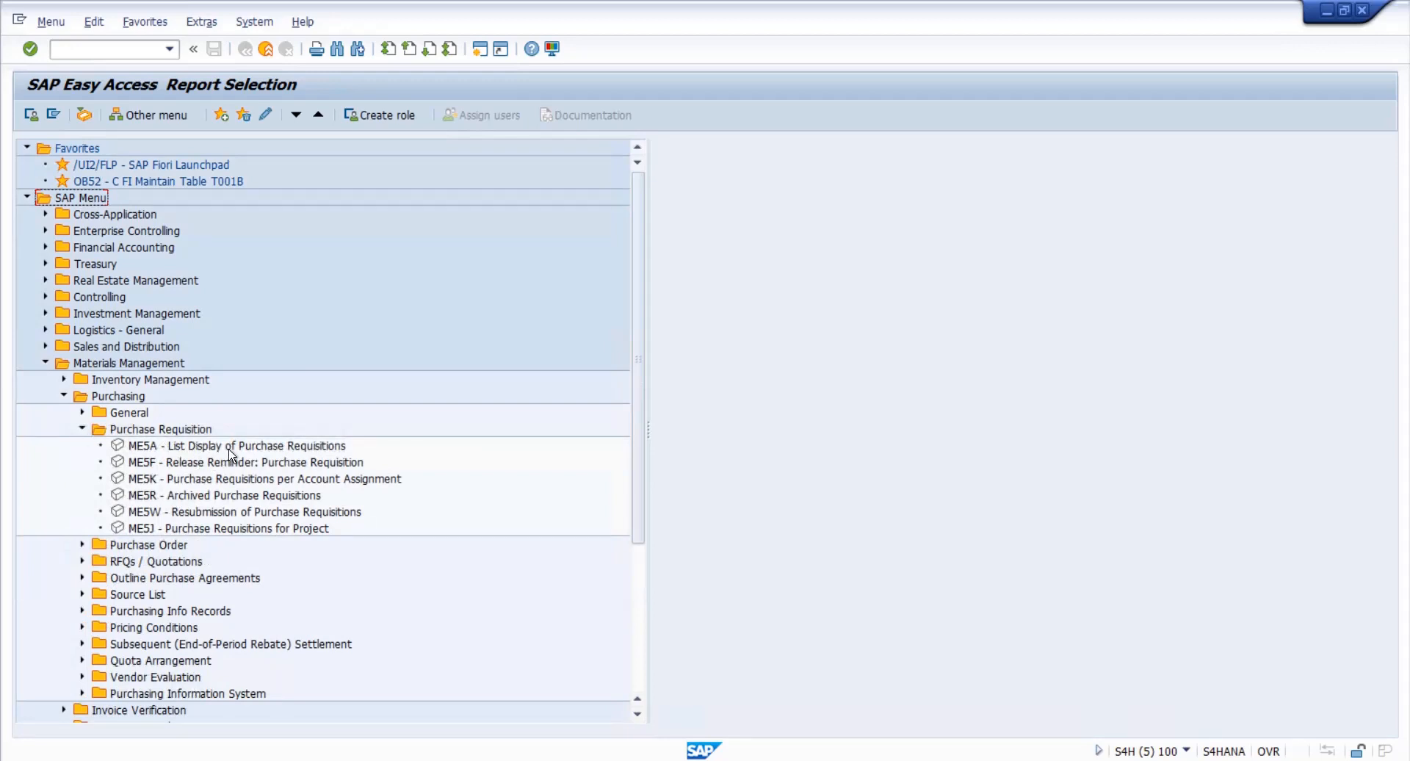
click(81, 429)
click(82, 445)
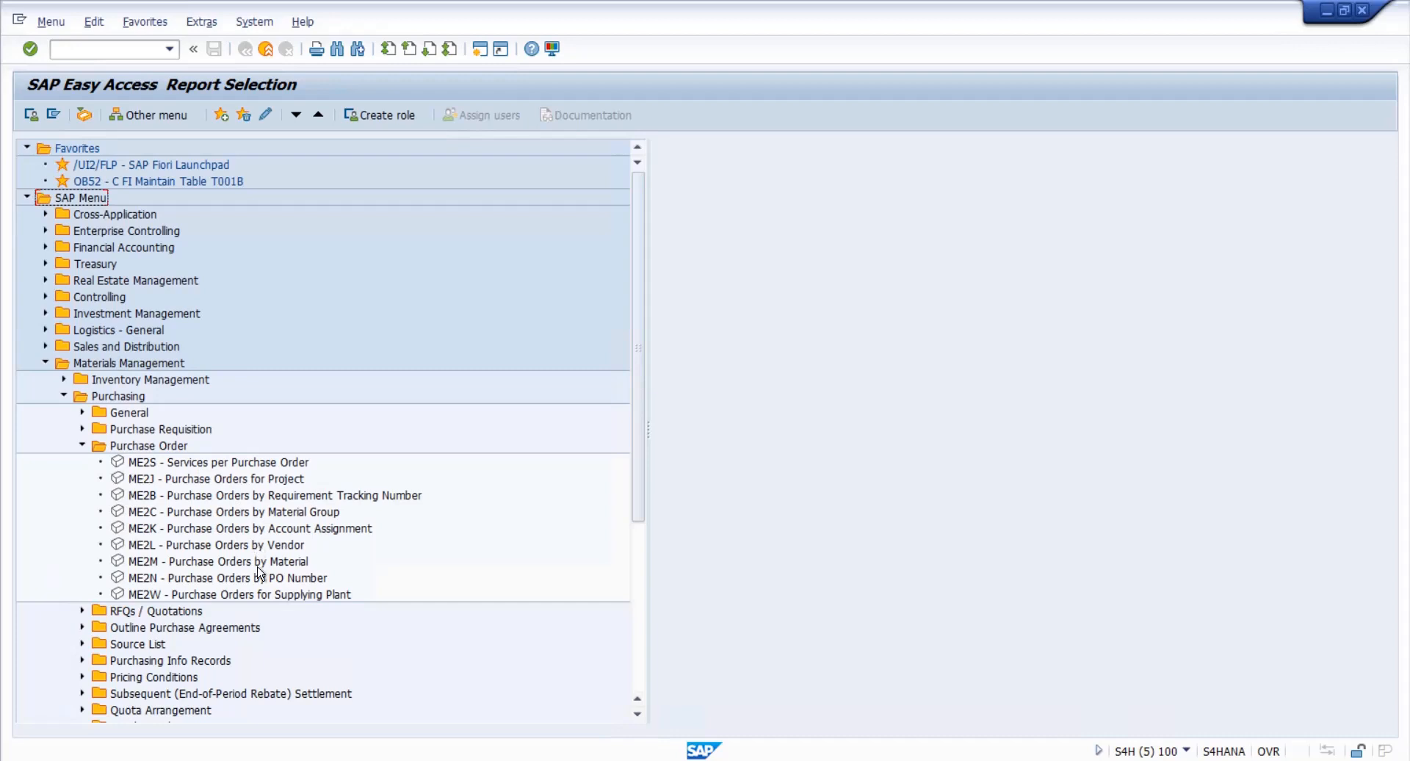
- Check the Source List and Purchasing Info Records reports under Purchasing for a suitable purchase order list
click(82, 445)
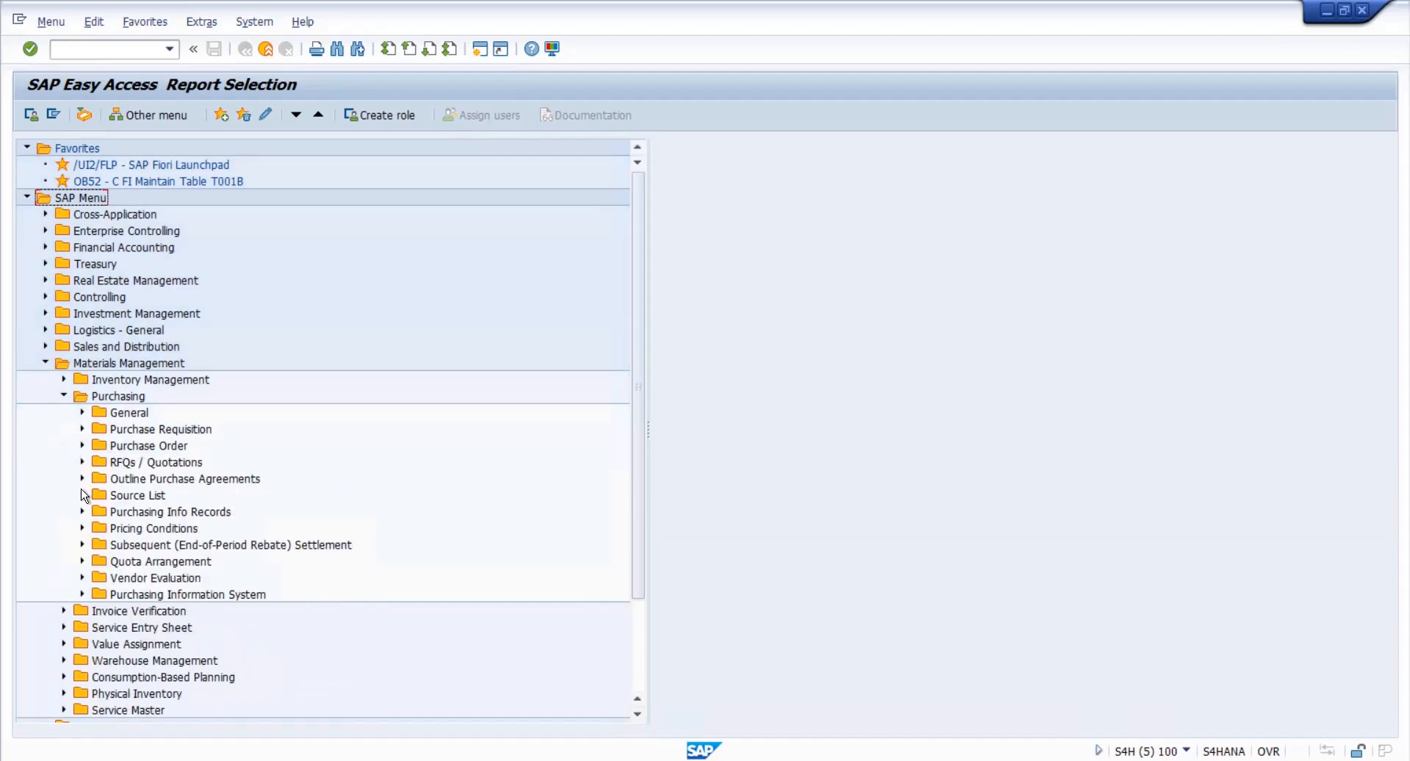
click(82, 495)
click(82, 495)
click(82, 512)
click(82, 512)
- Open the ME2N report, Purchase Orders by PO Number, and set the Scope of List to ALV
click(81, 446)
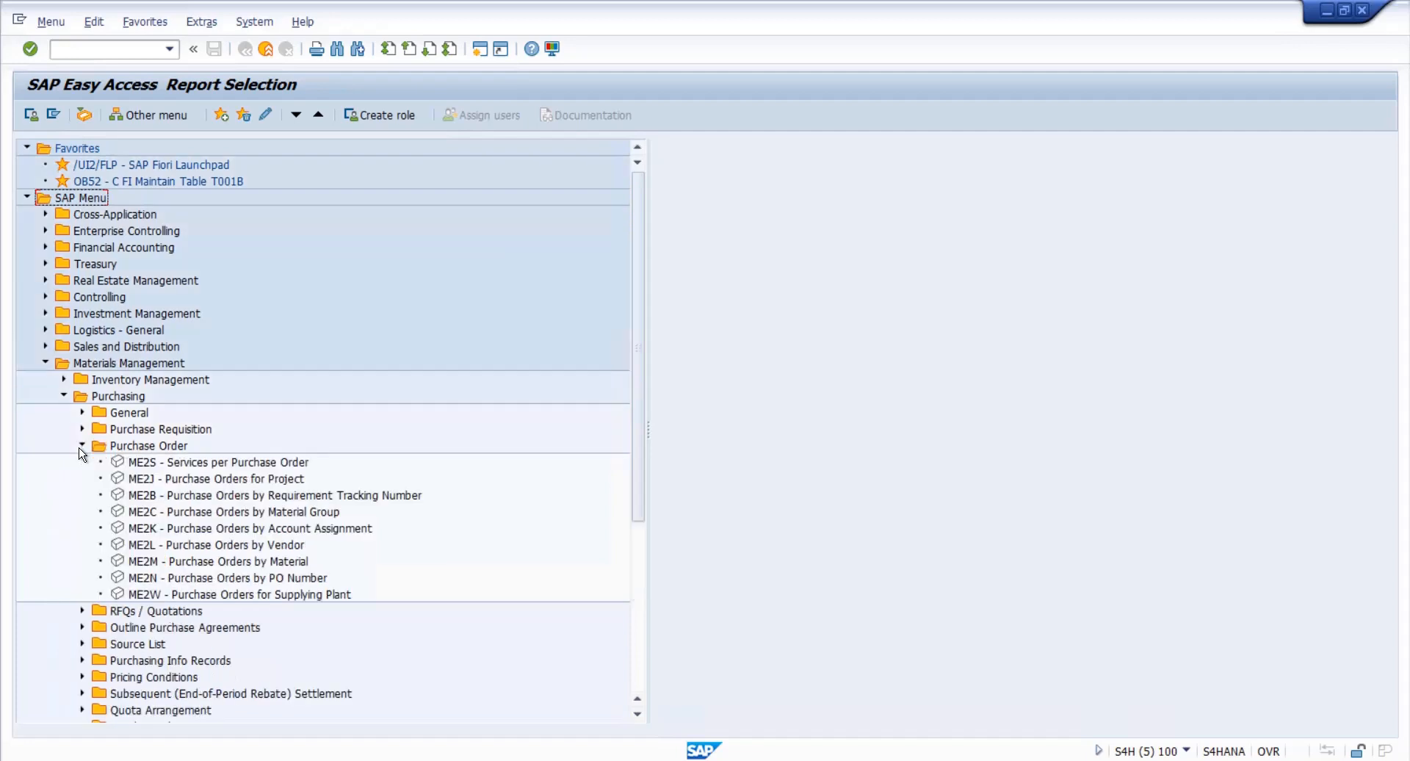
double_click(175, 578)
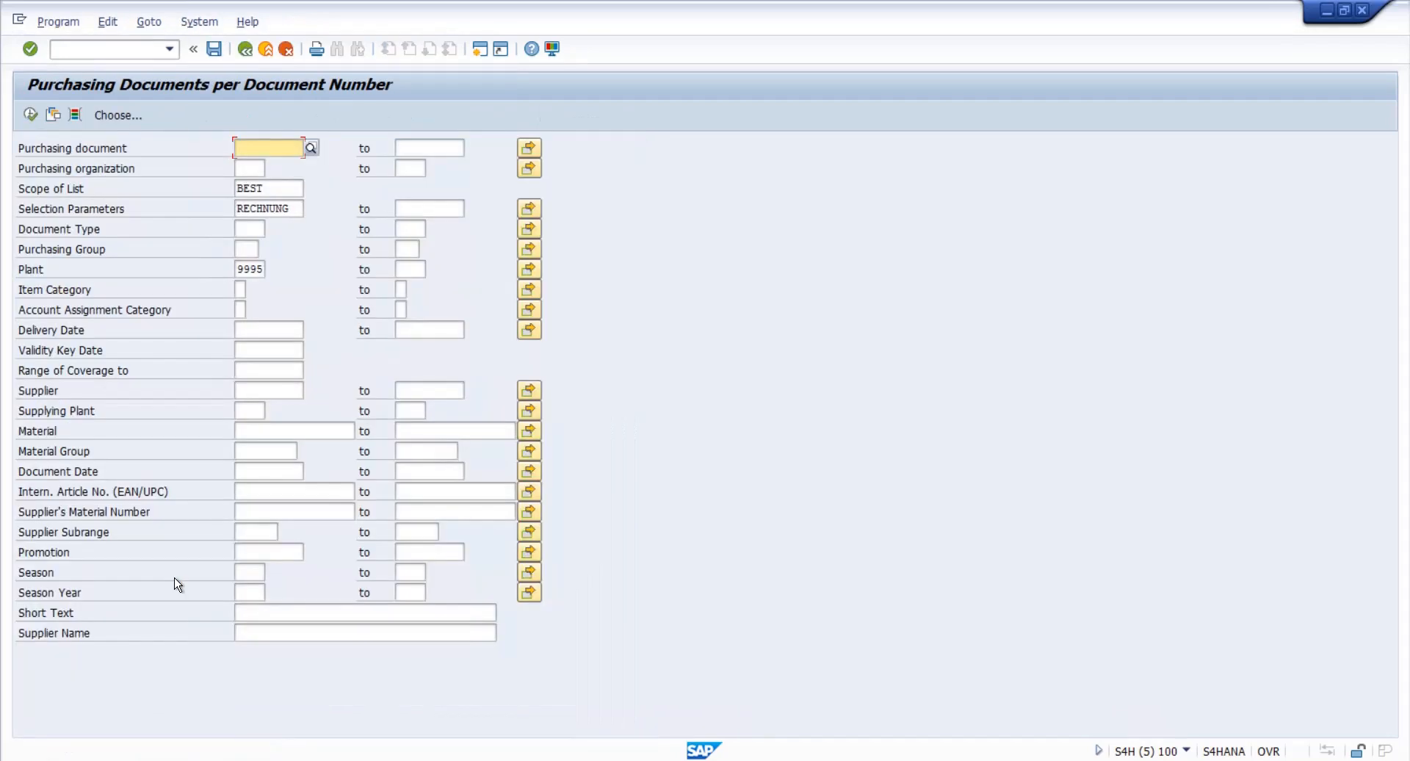
double_click(272, 189)
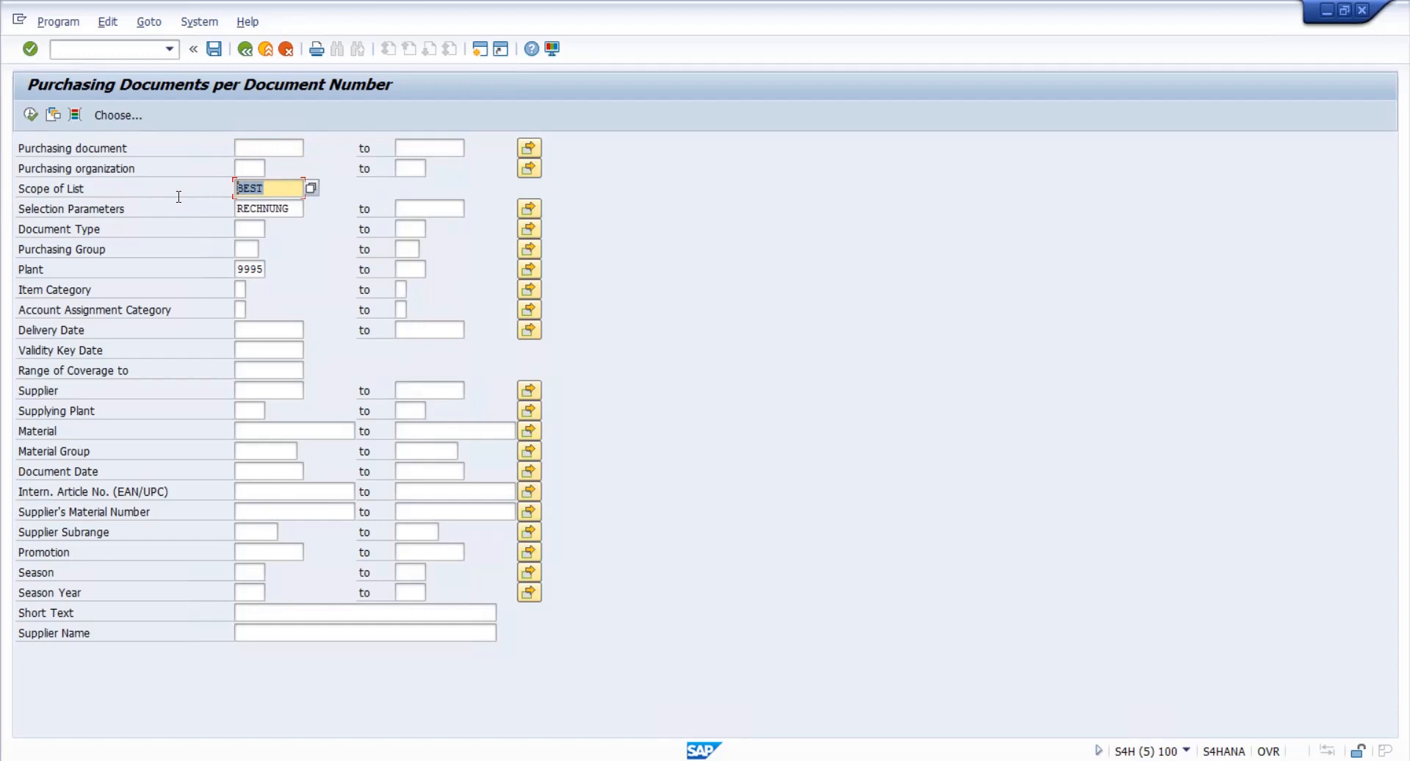
text(ALV)
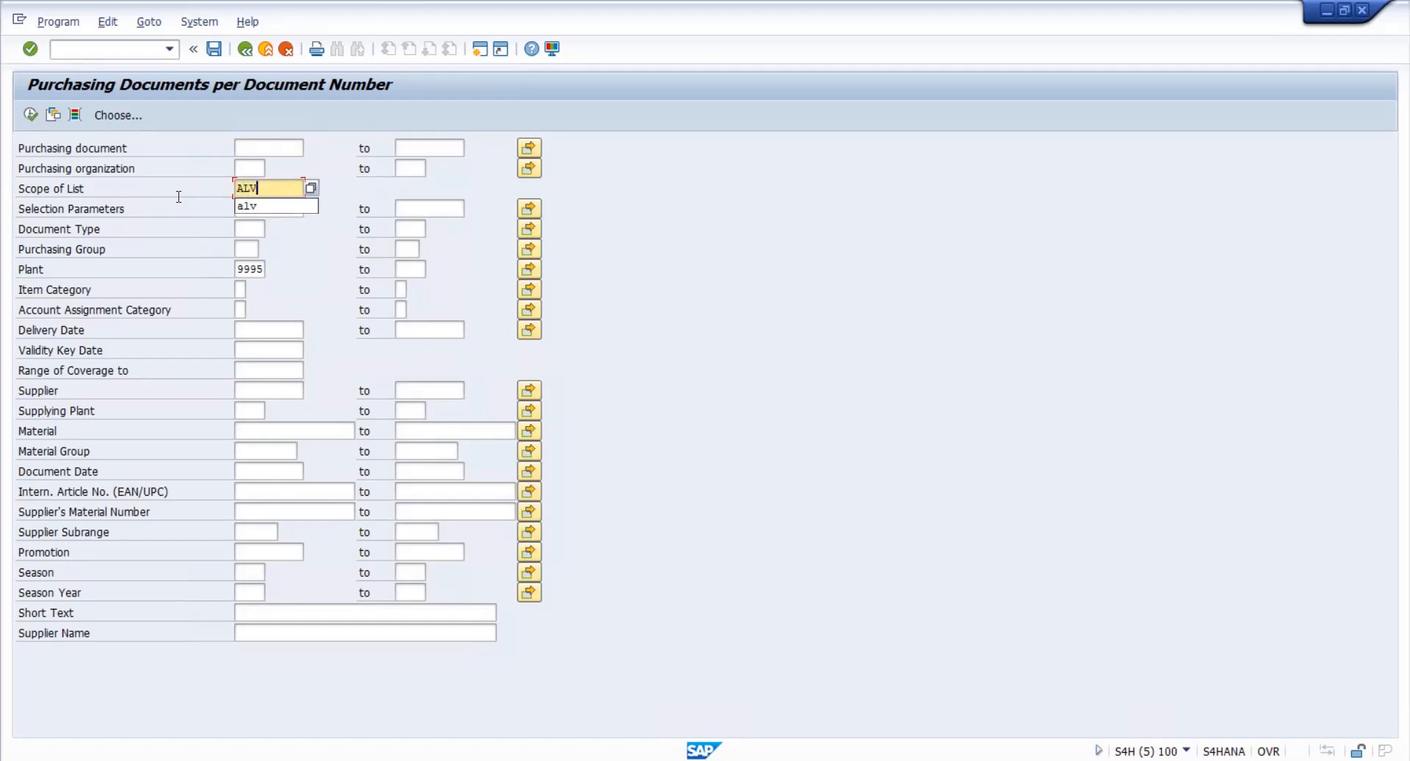
click(308, 188)
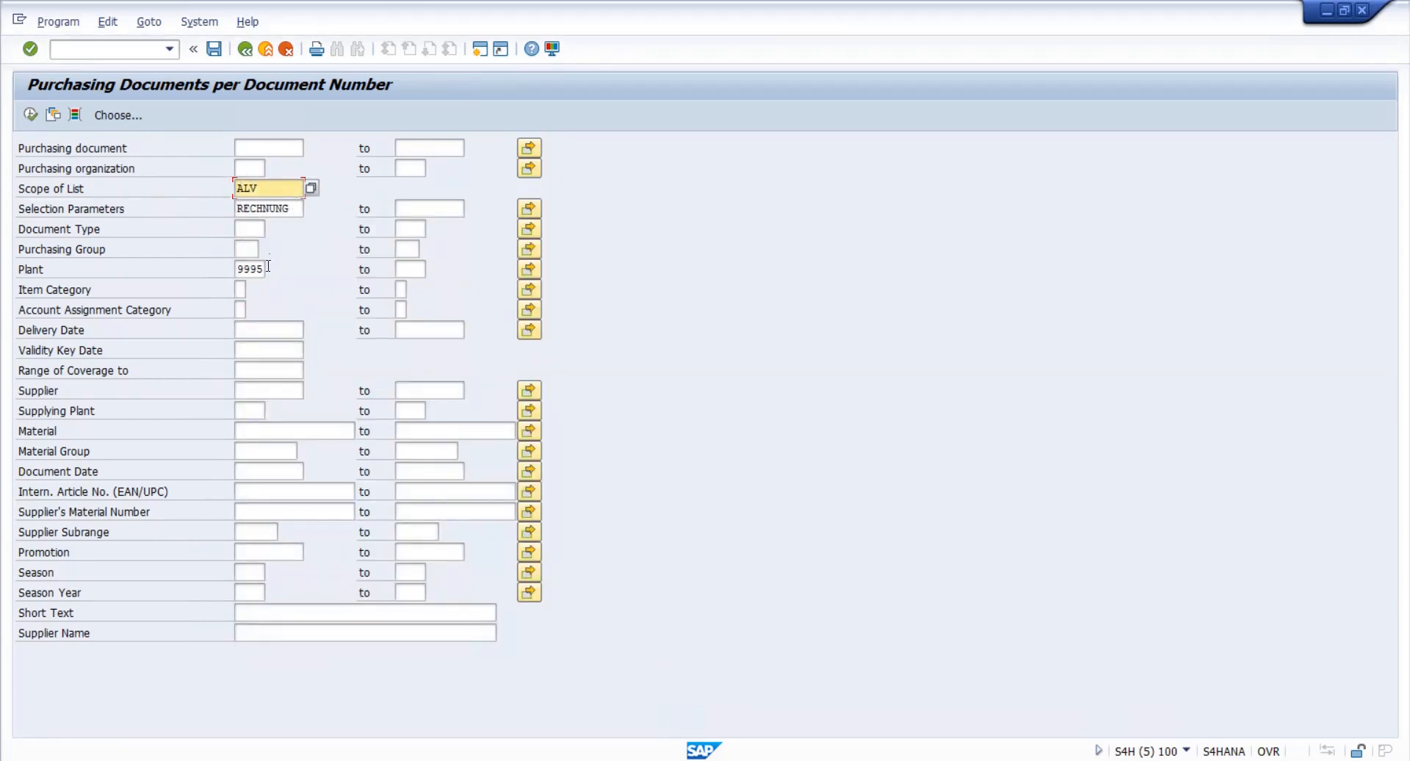
- Set the Selection Parameters to WE101, Open goods receipt, from the list of possible values
click(294, 209)
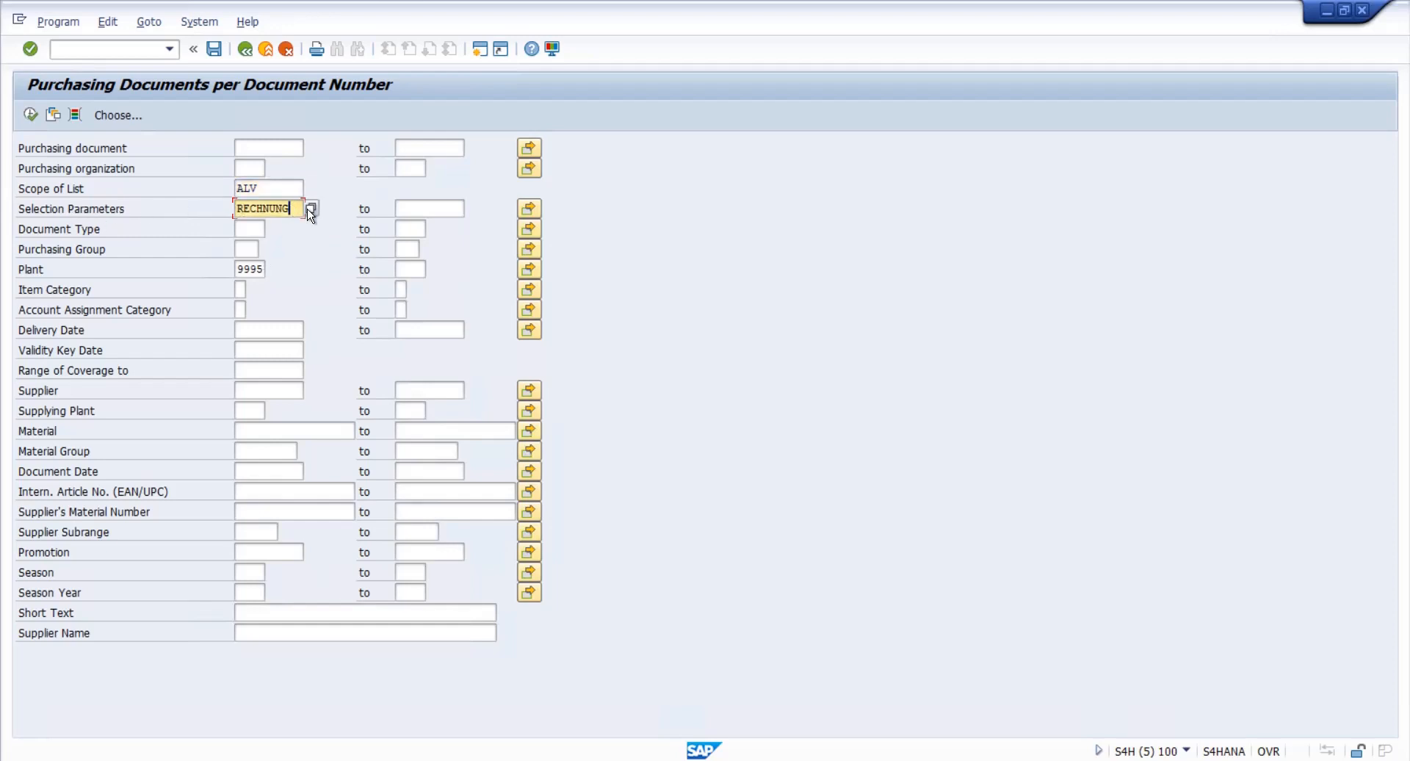
click(308, 209)
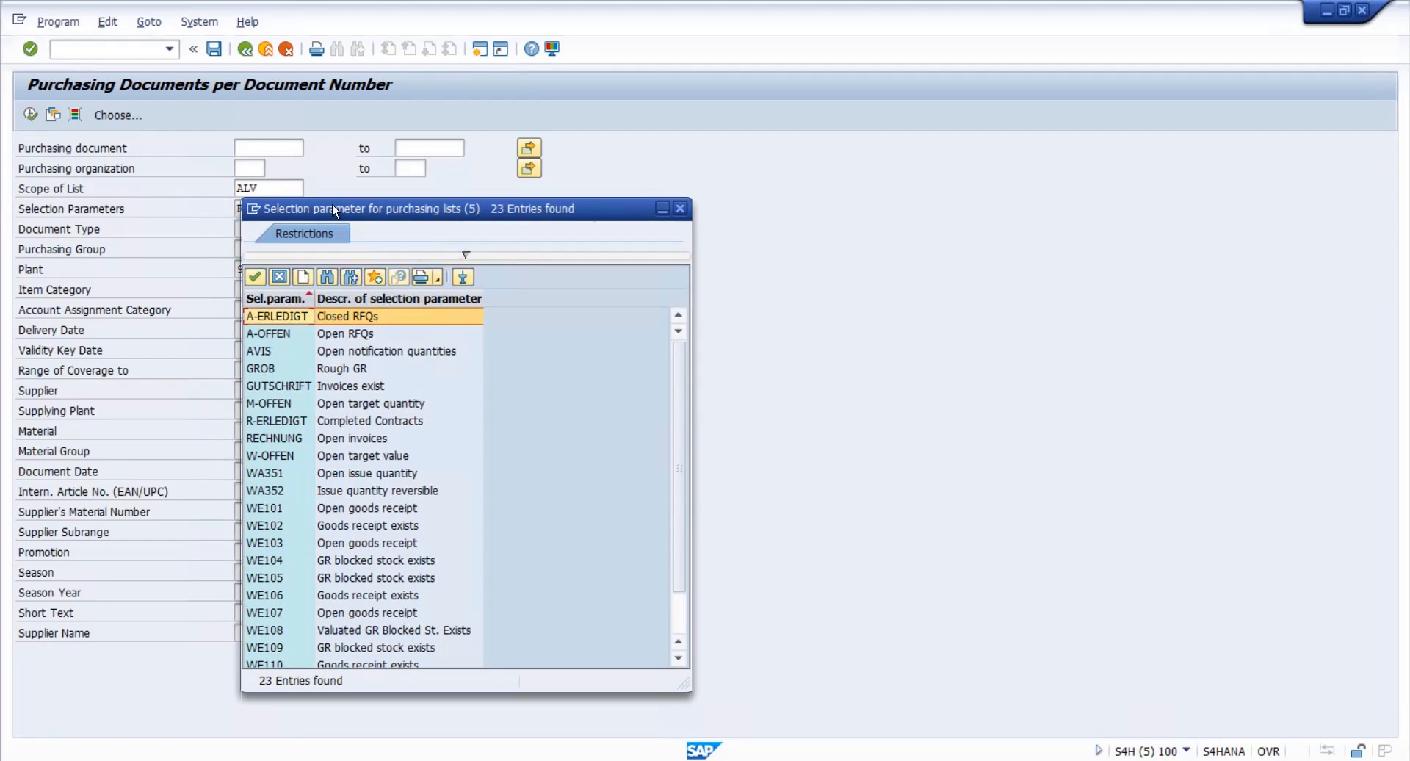
click(263, 513)
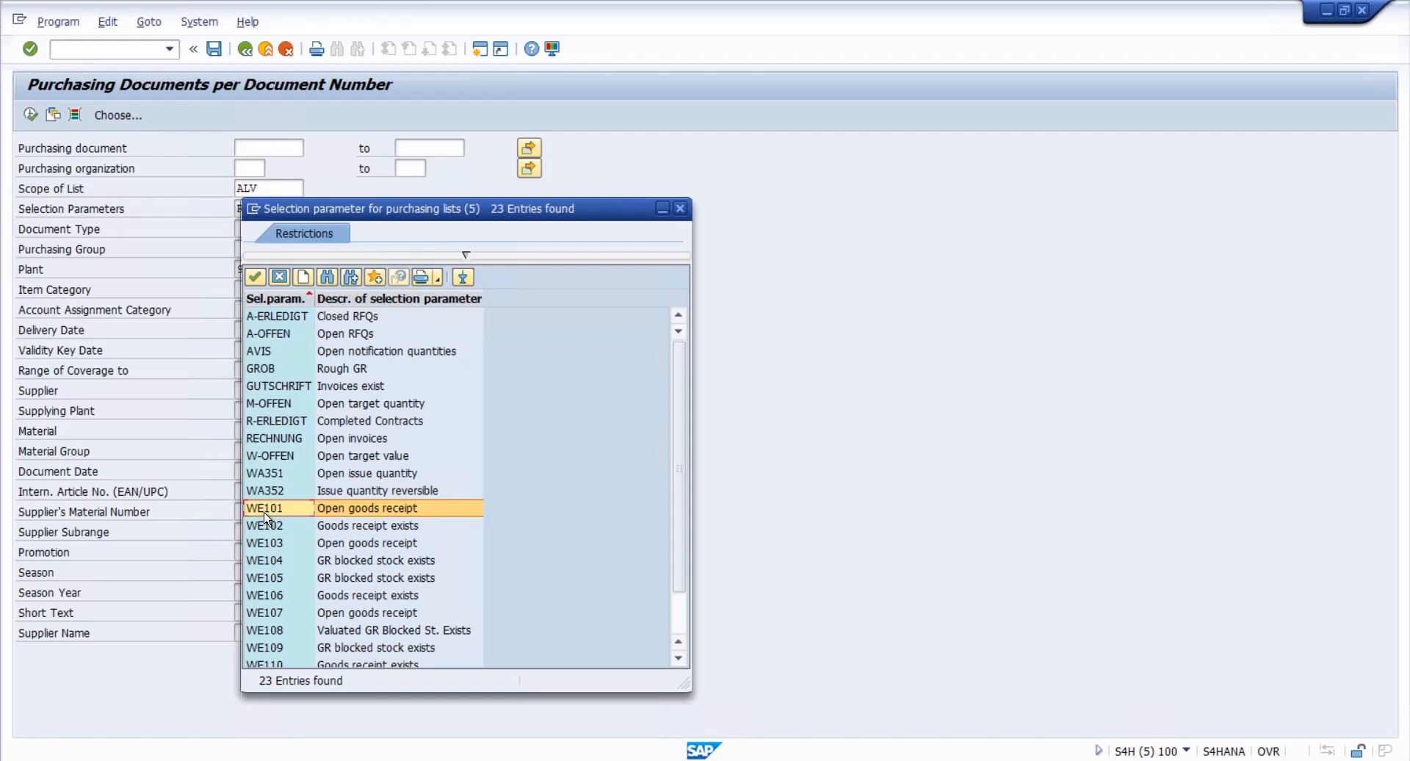
double_click(263, 509)
- Switch to the Excel workbook and enter the heading PO in F10 with the quantity 100 below it
key(alt+Tab)
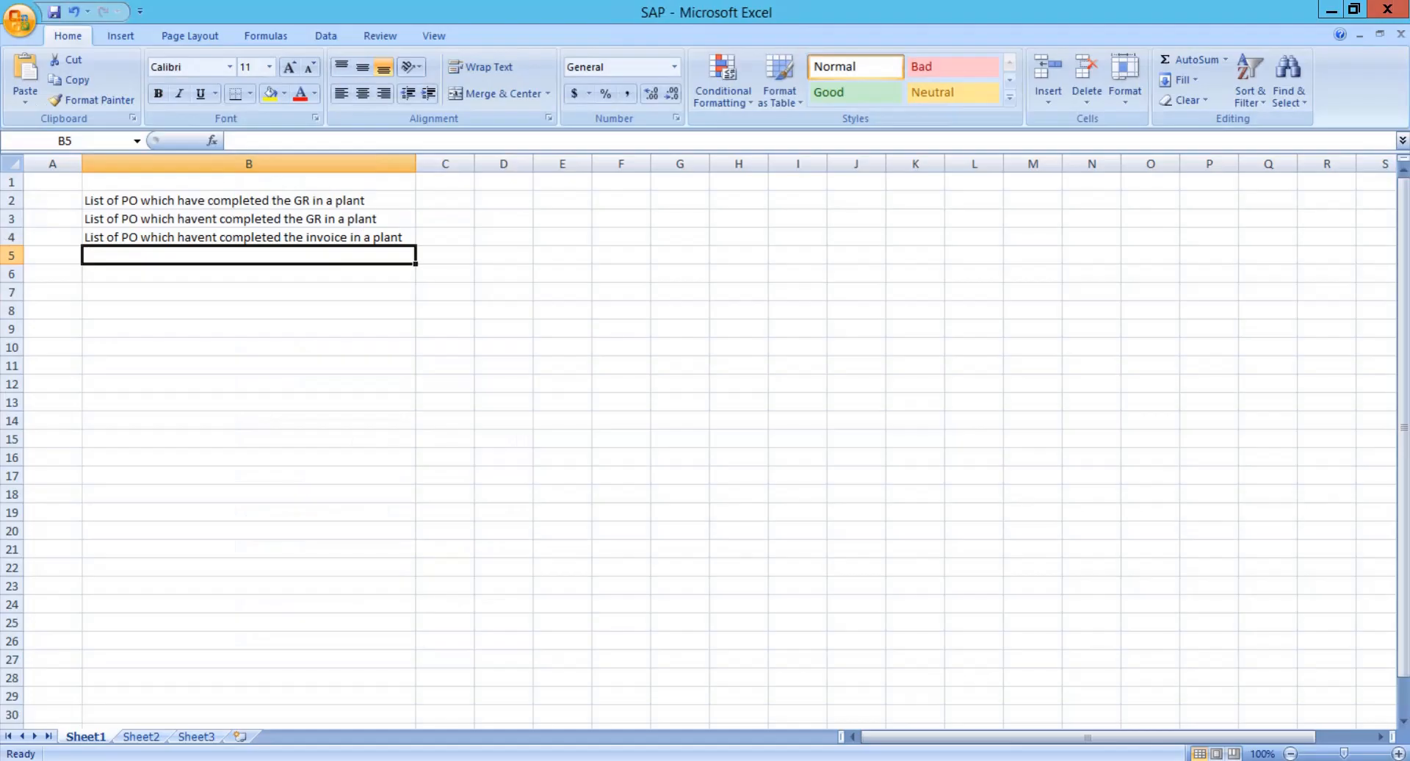
click(630, 340)
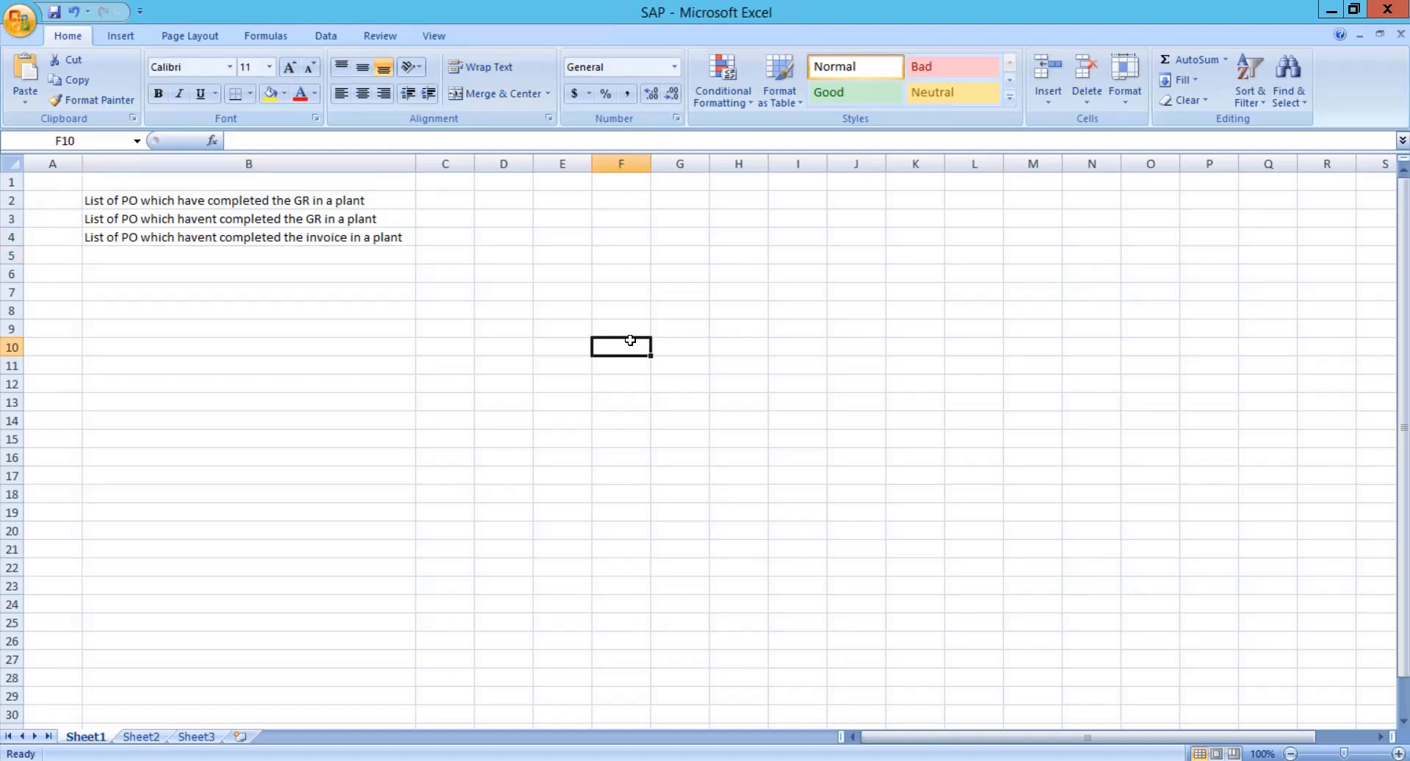
text(PO)
key(Return)
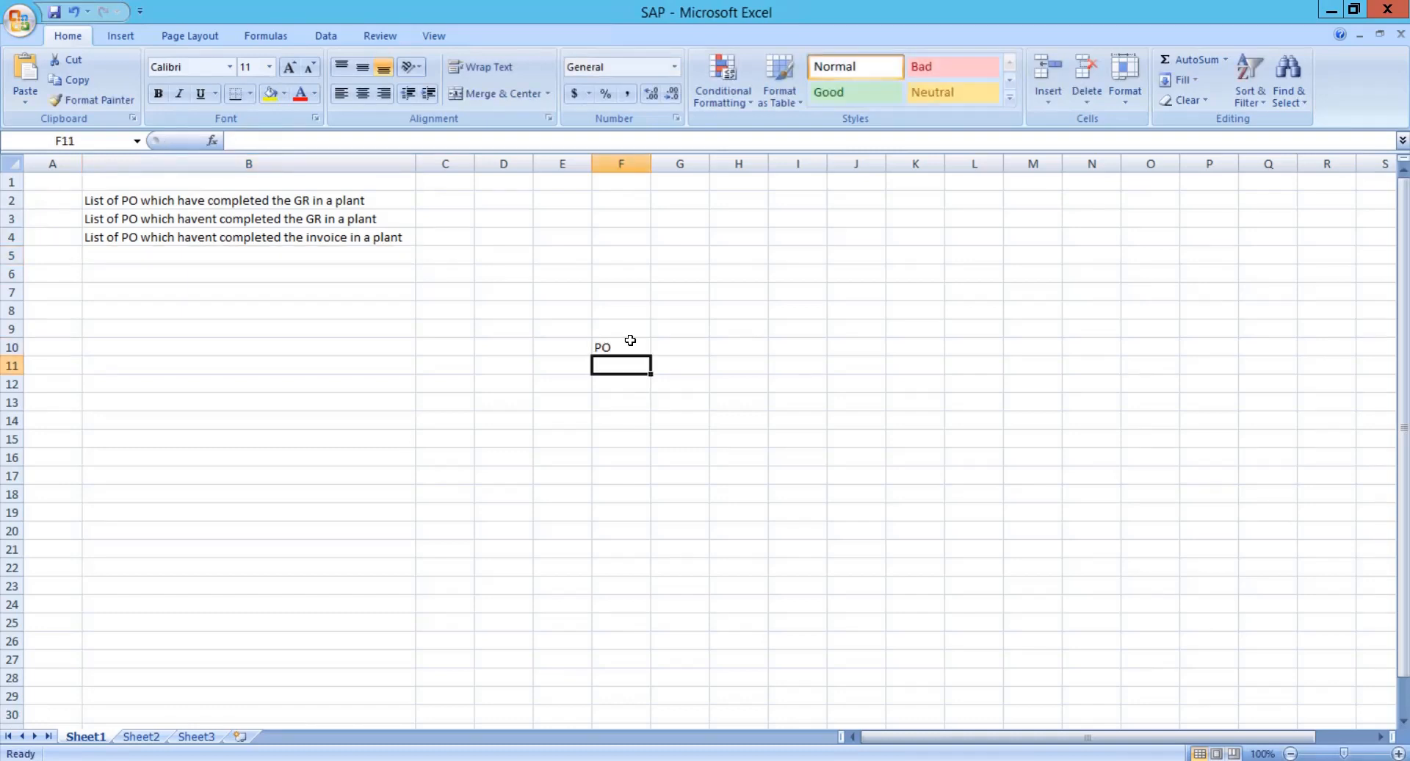
text(100)
key(Tab)
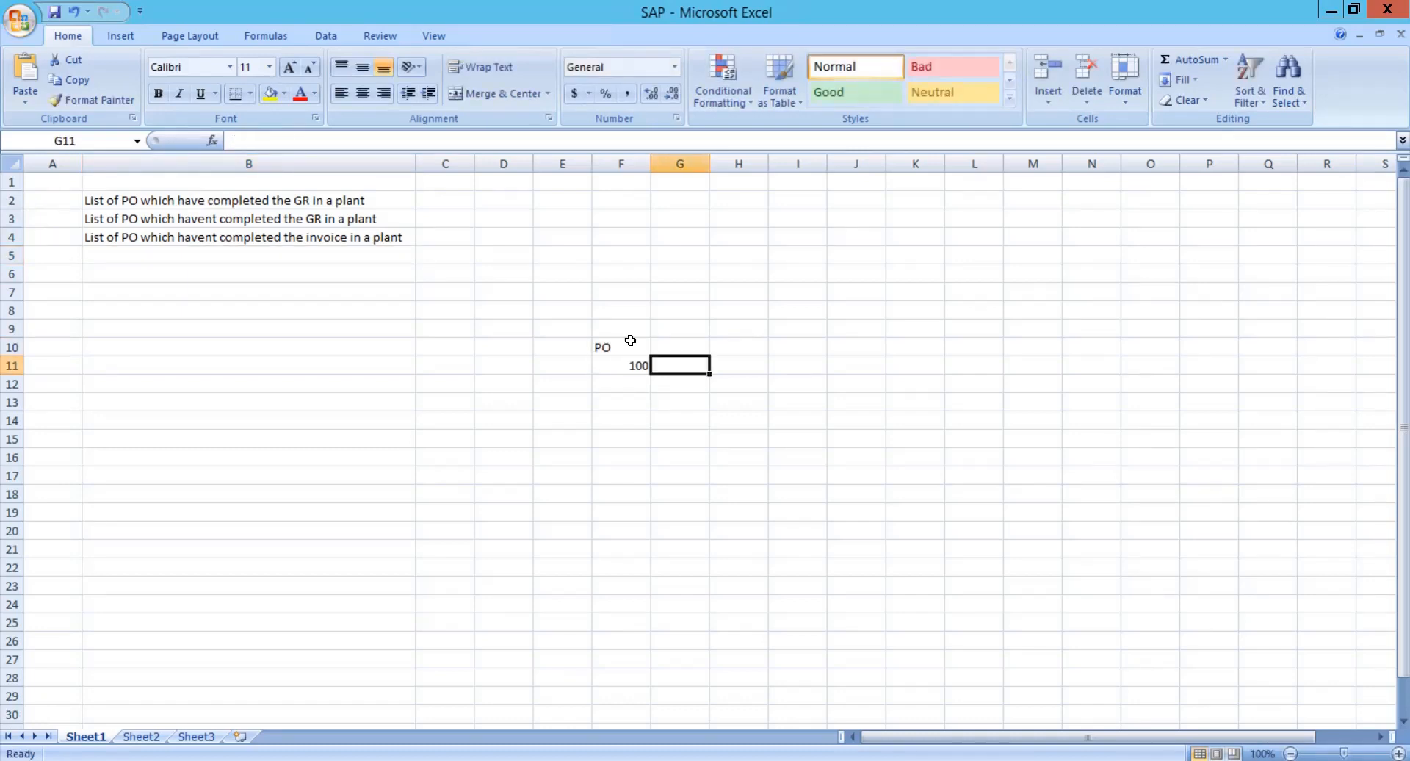
- Enter the heading GR in H10 with the quantity 50 below it
key(Tab)
key(Up)
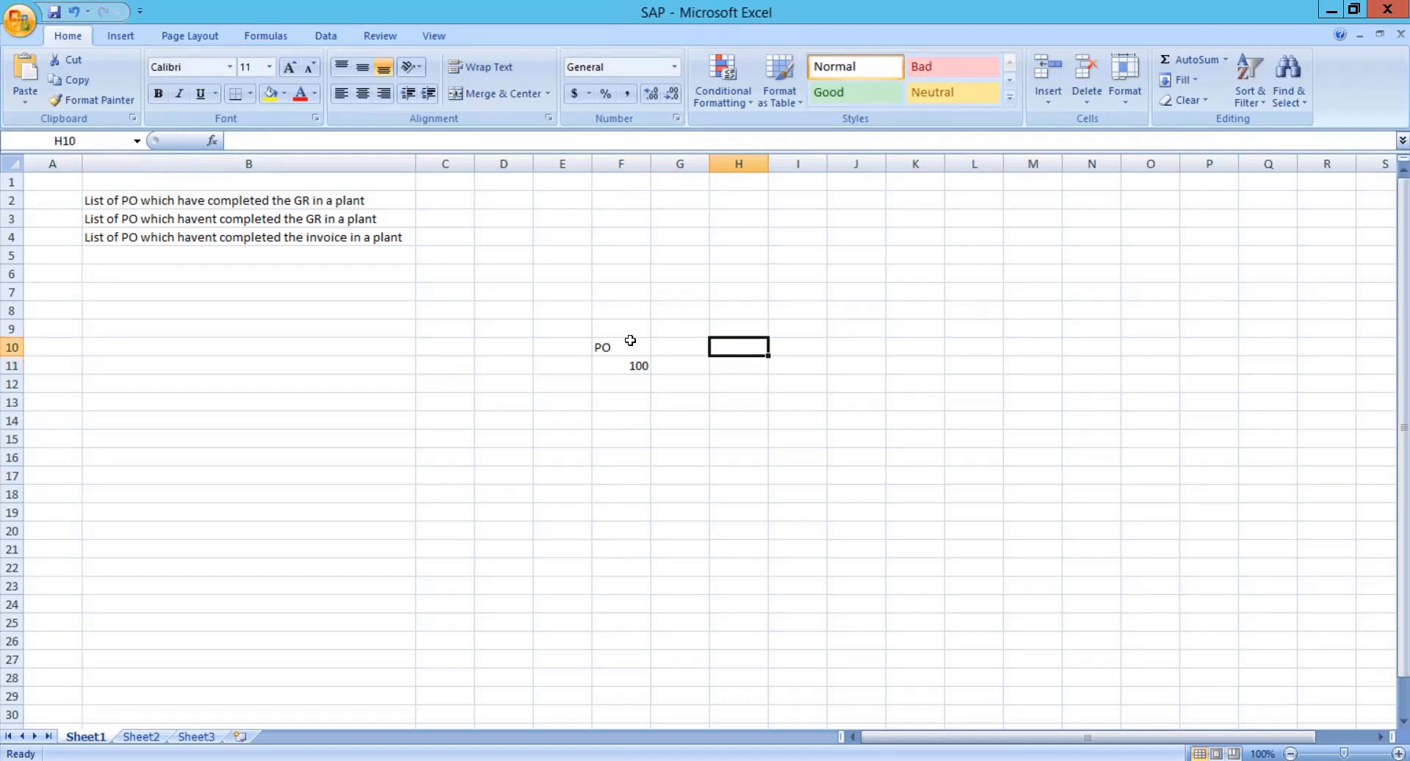
text(GR)
key(Return)
text(50)
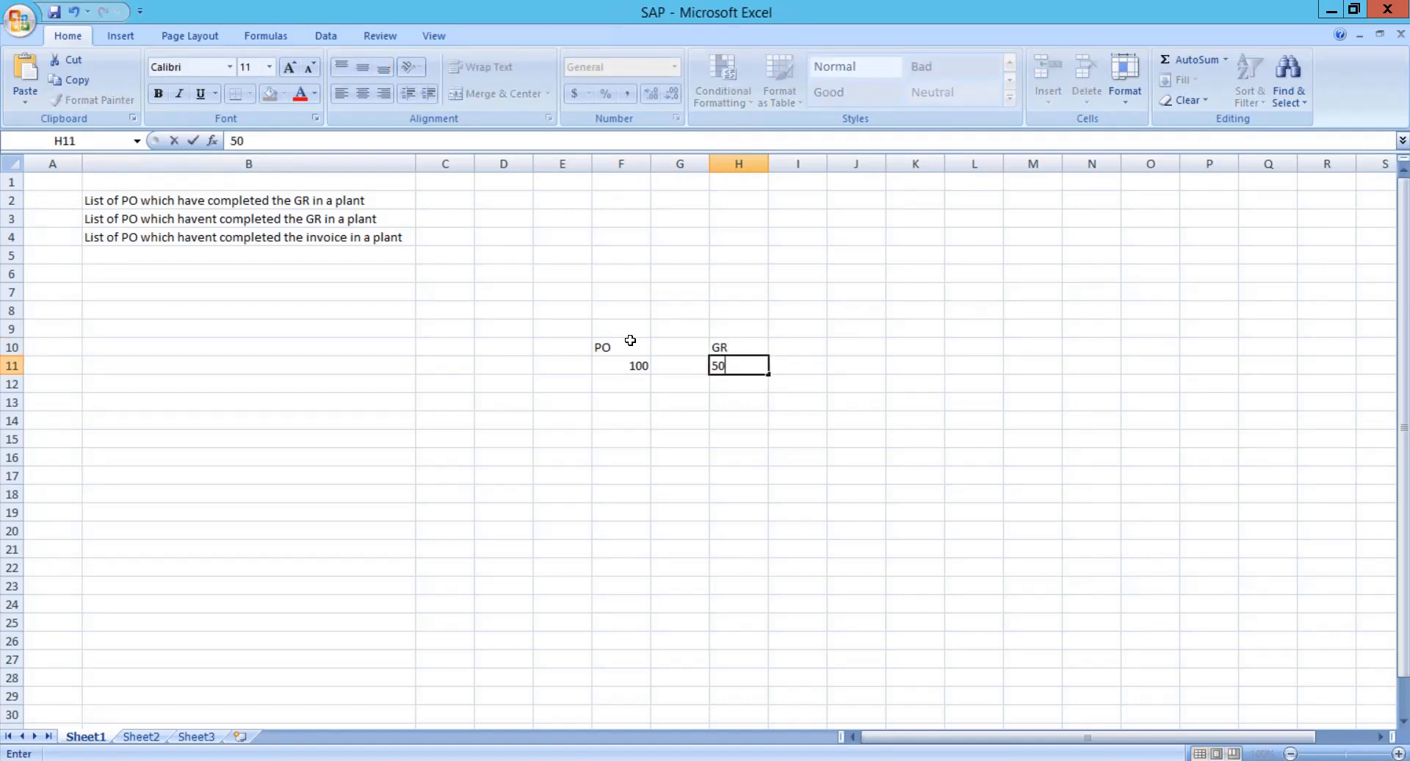
key(Tab)
- Enter the heading "Open qty for GR" in J10 with the quantity 50 below it
key(Tab)
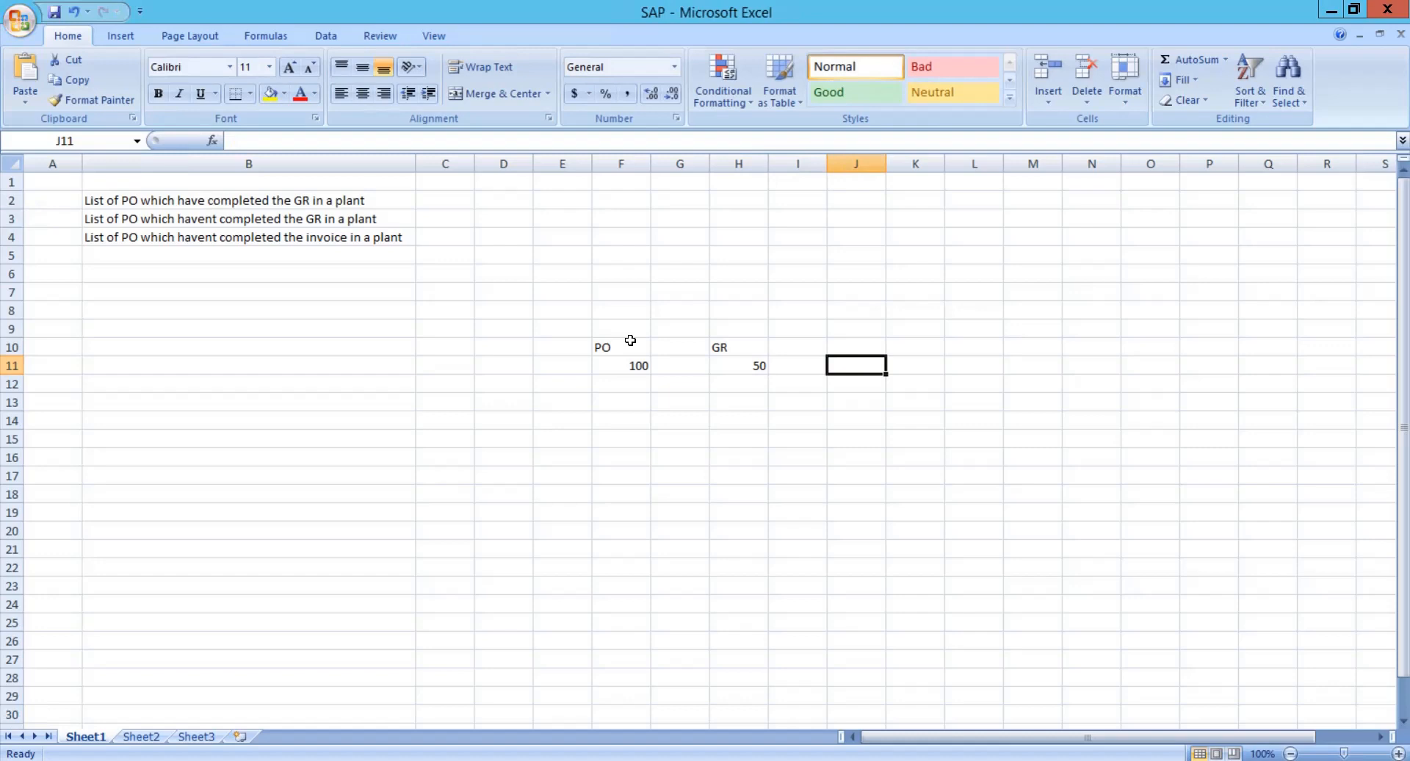
key(Up)
text(Open )
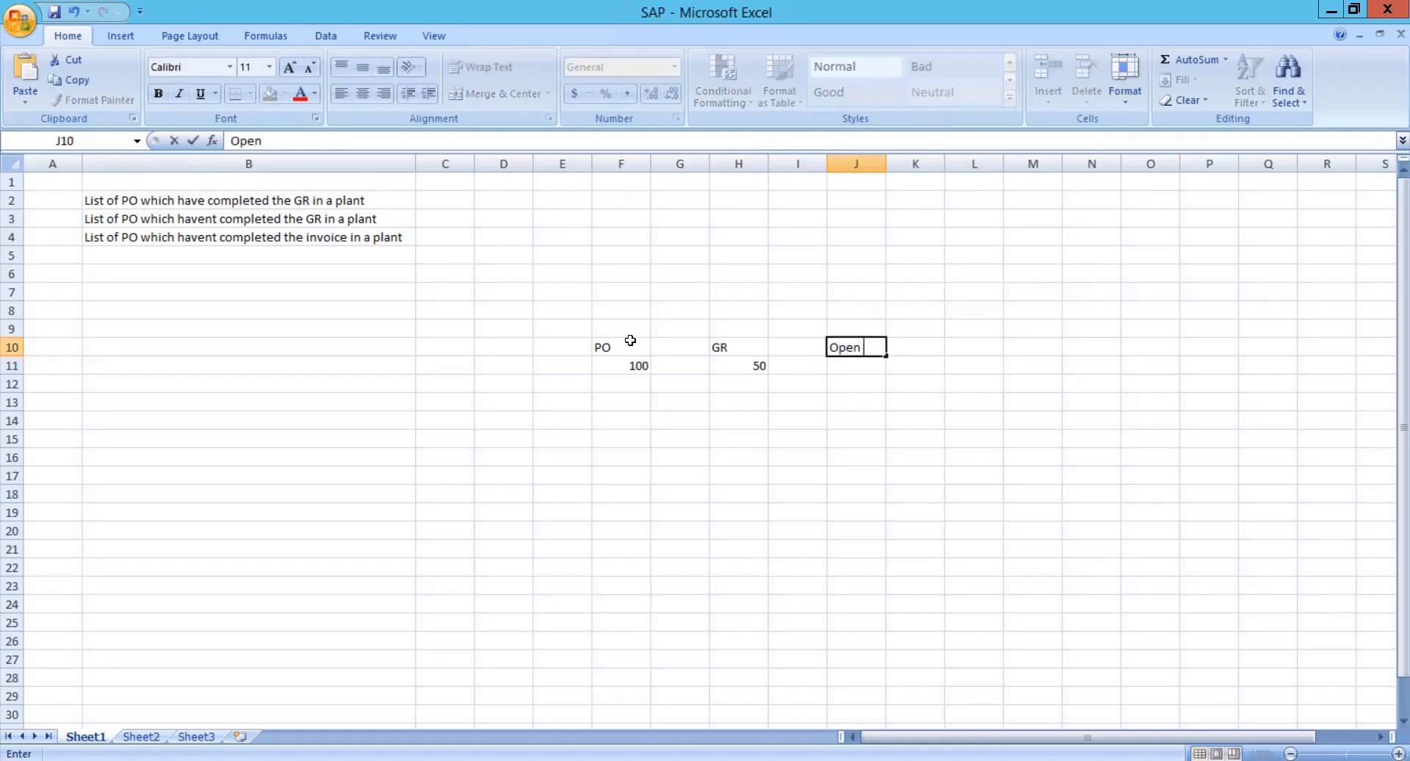
text(qty for GR)
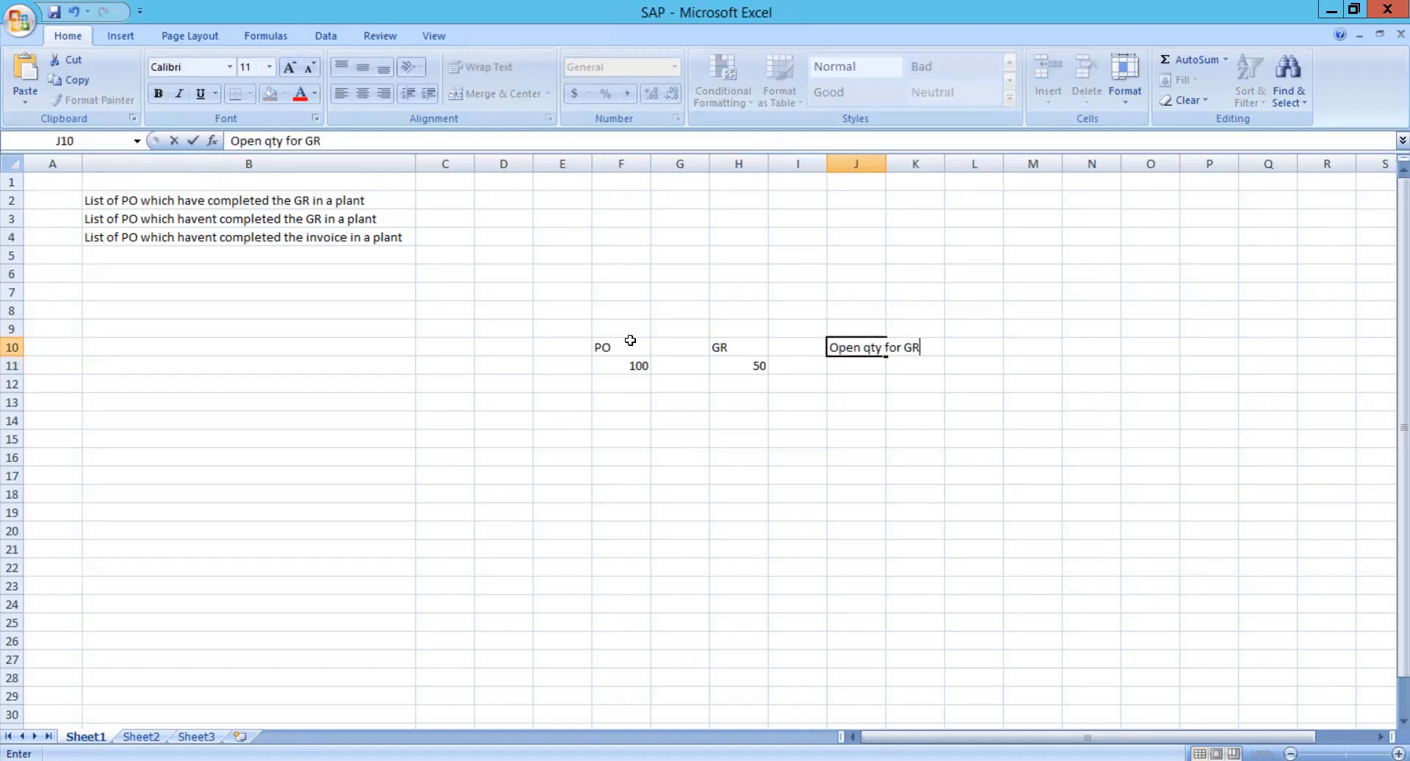
key(Return)
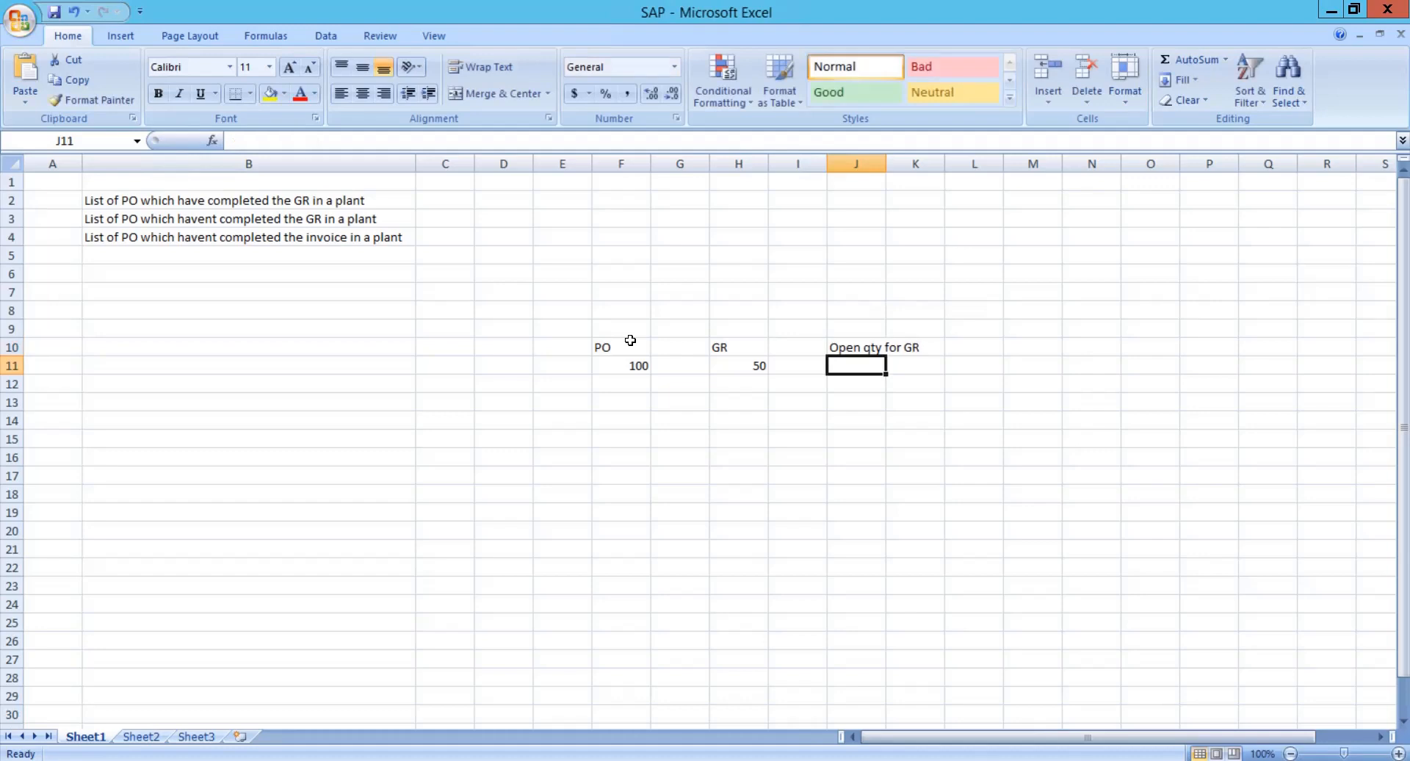
text(50)
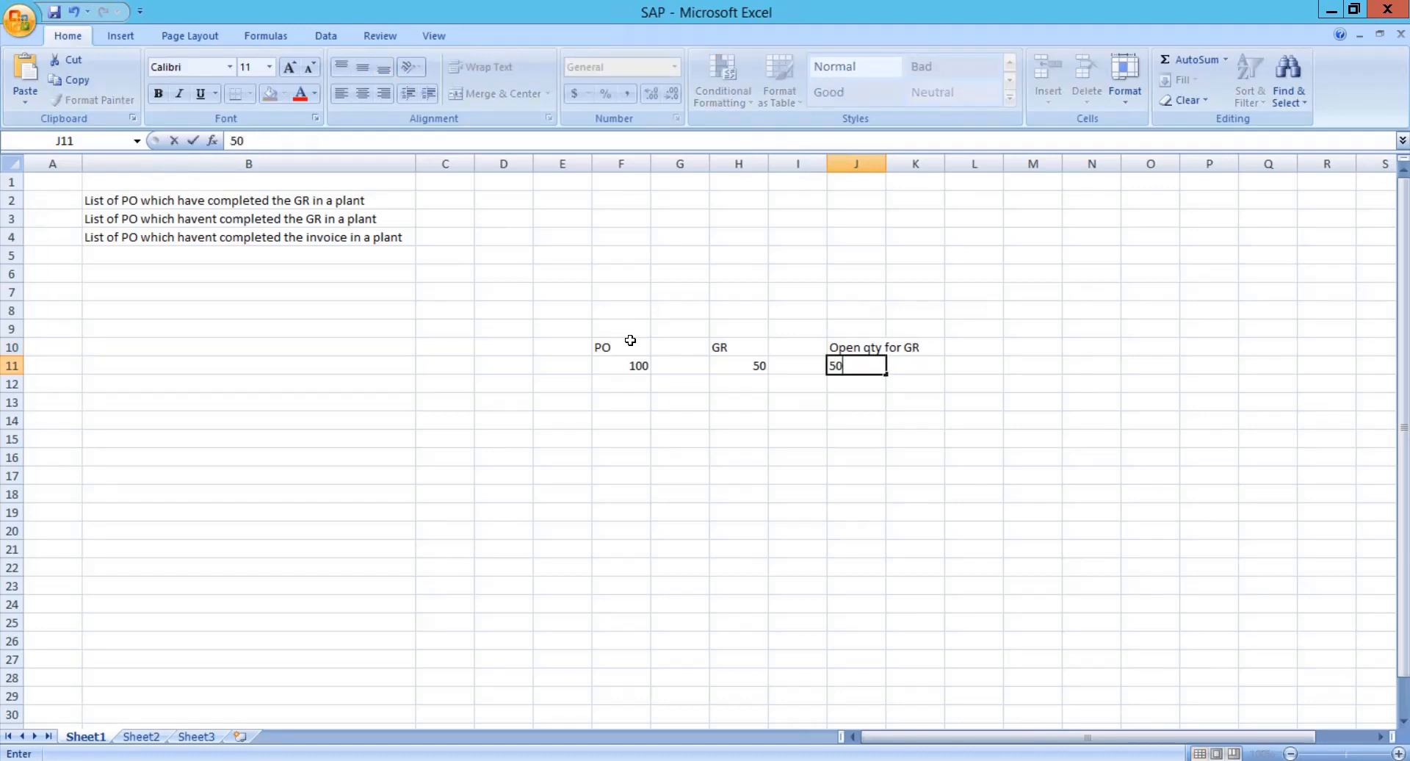
- Add a second example in row 12 with PO quantity 100, GR quantity 0 and open quantity 100
click(633, 383)
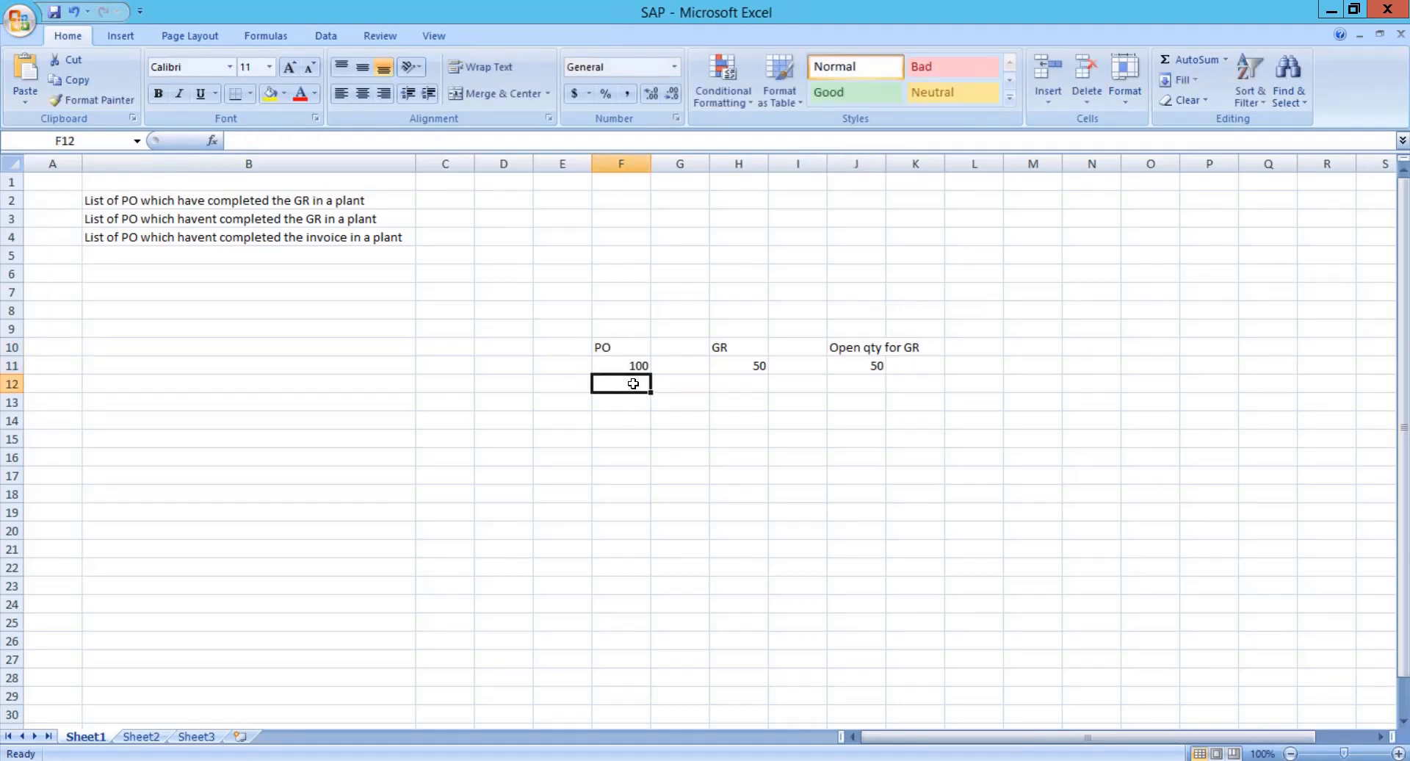
text(1000)
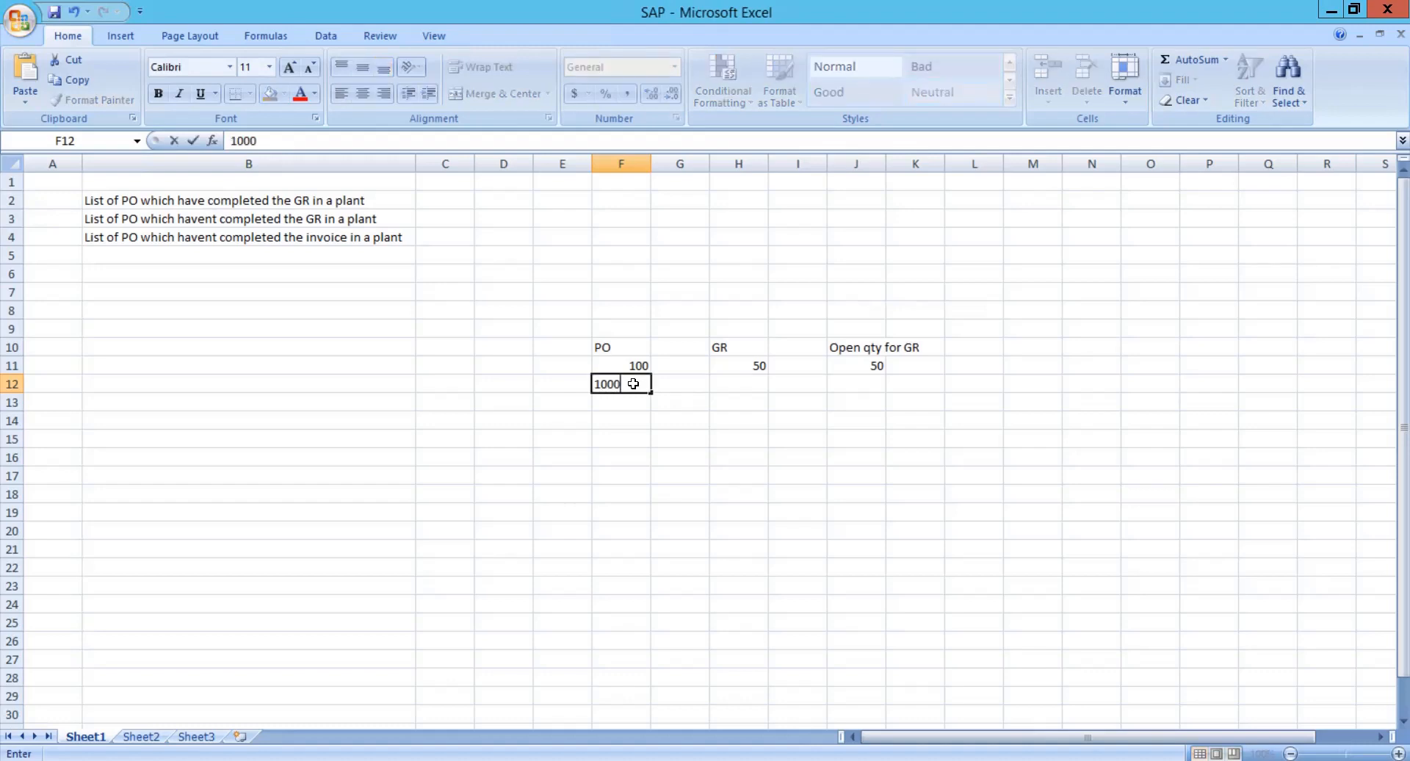
key(BackSpace)
key(Tab)
key(Tab)
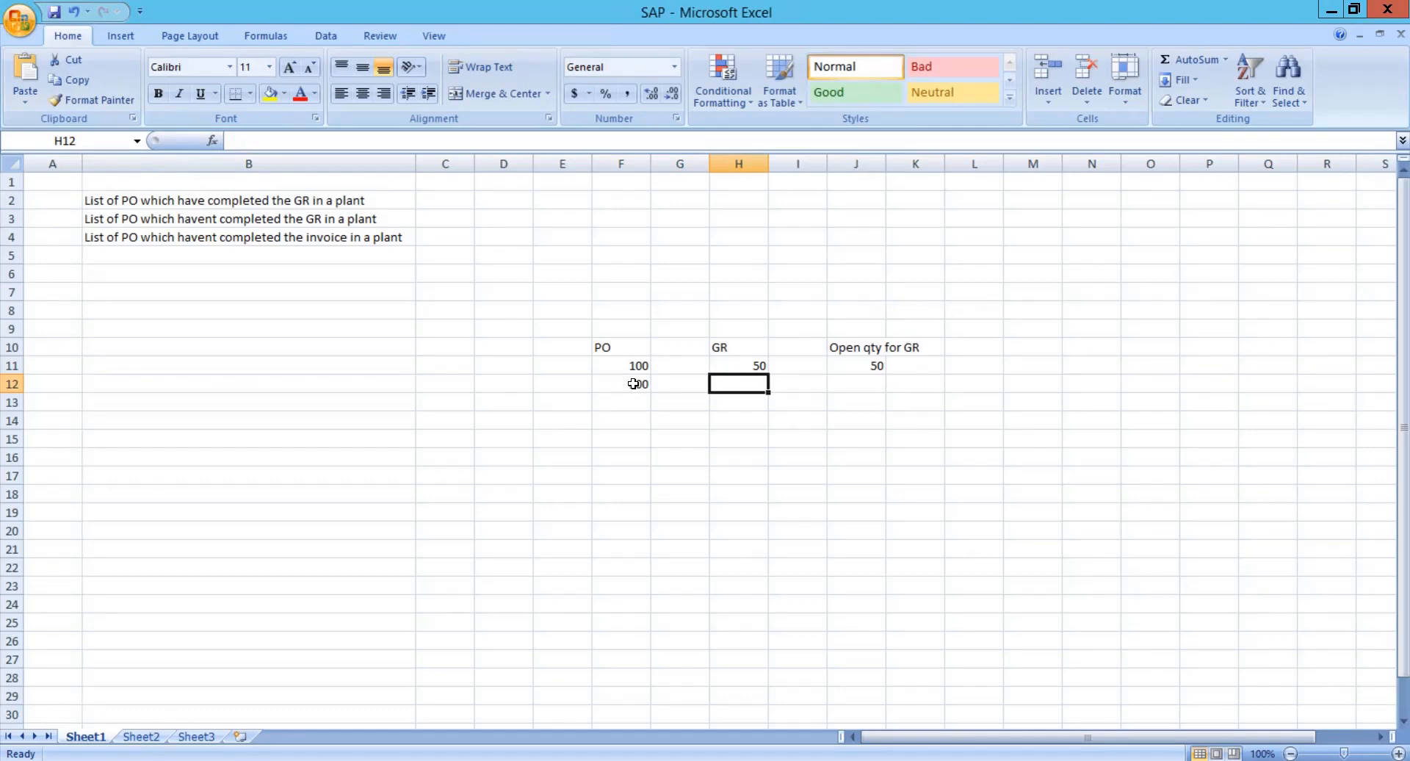
text(0)
key(Tab)
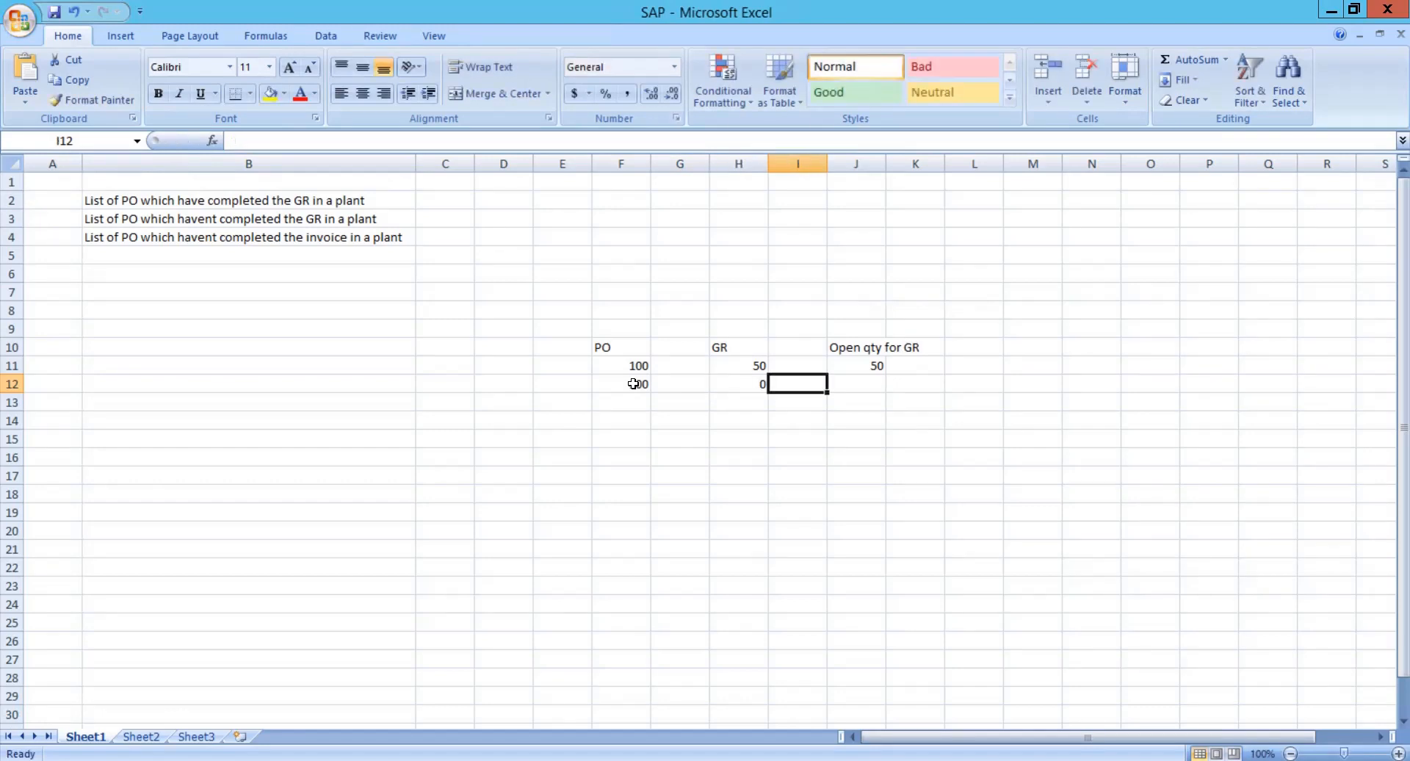
key(Tab)
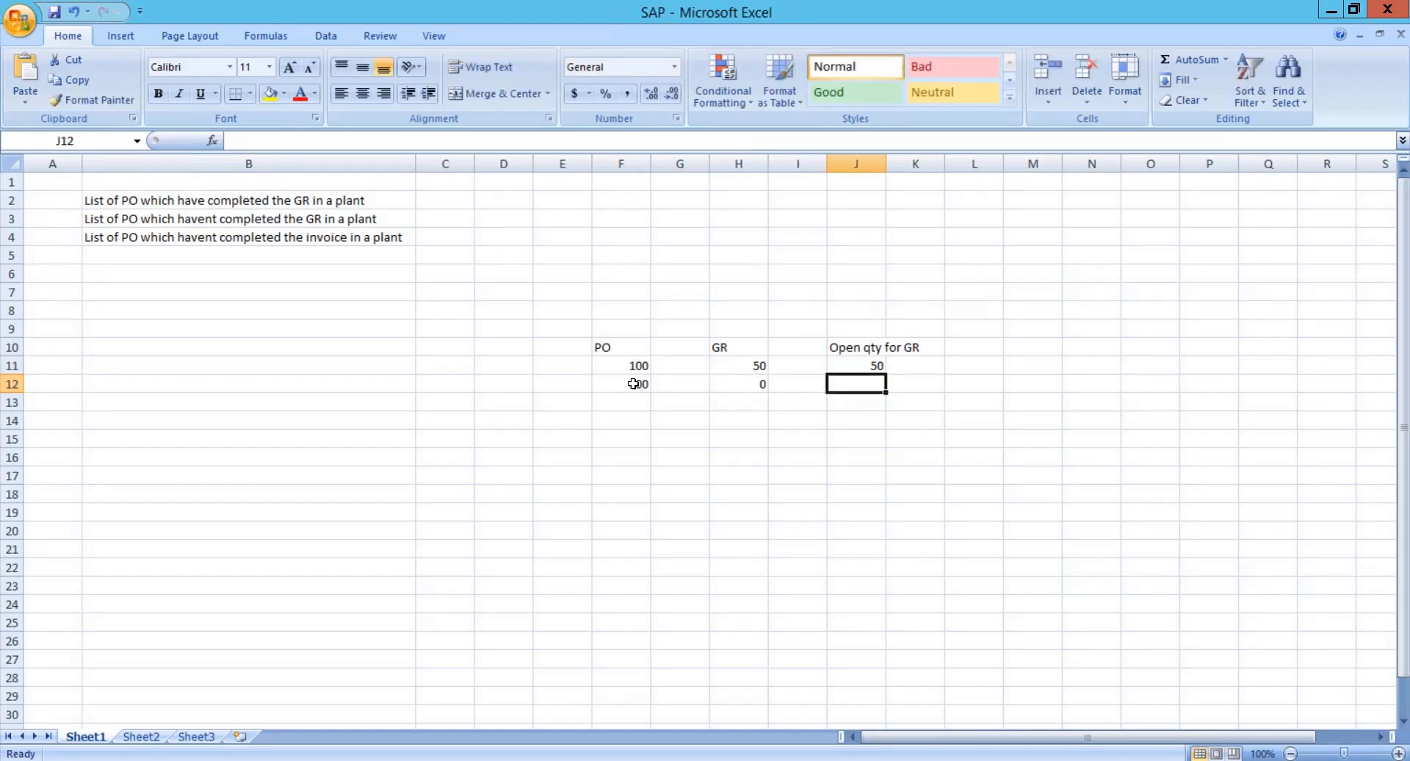
text(100)
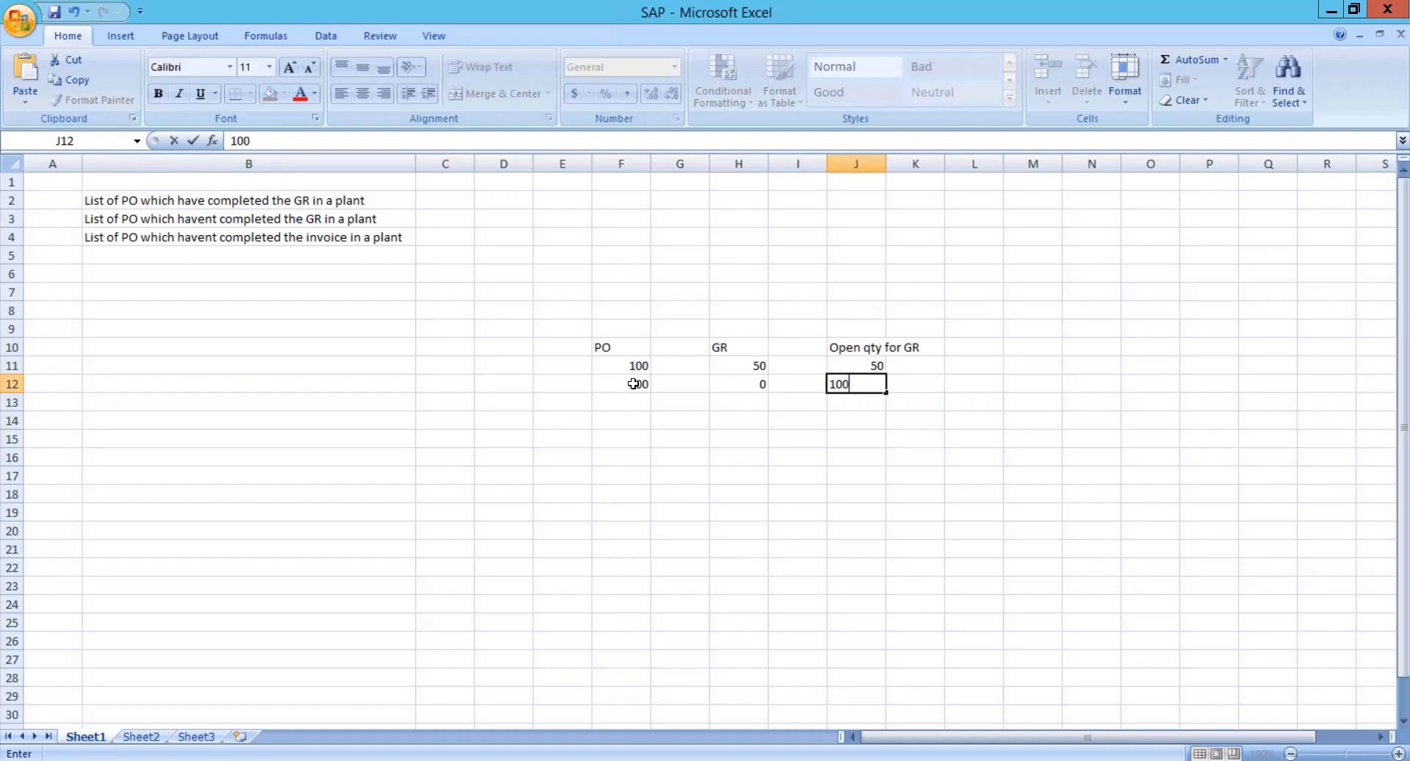
key(Return)
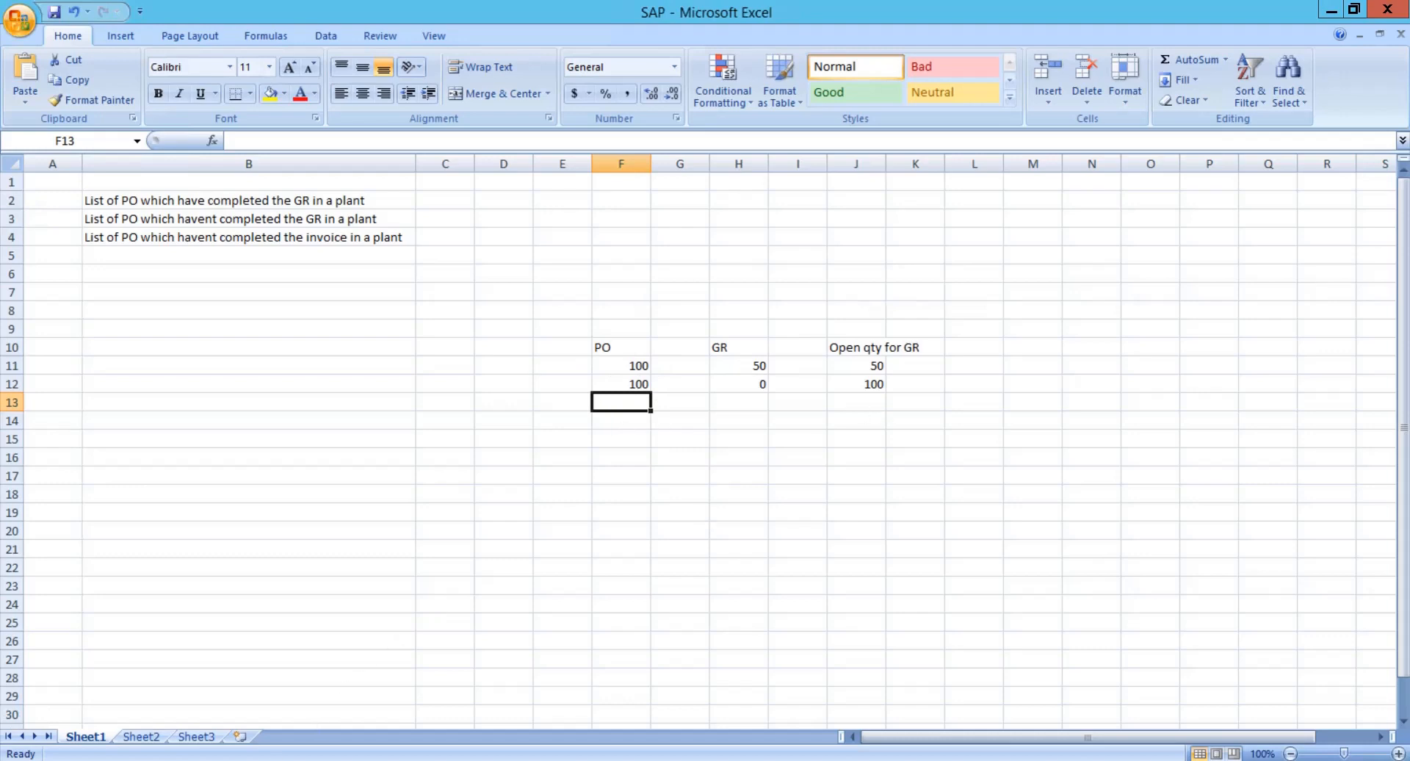
- Switch back to the SAP selection screen and execute the report with parameter WE101 for plant 9995
click(242, 760)
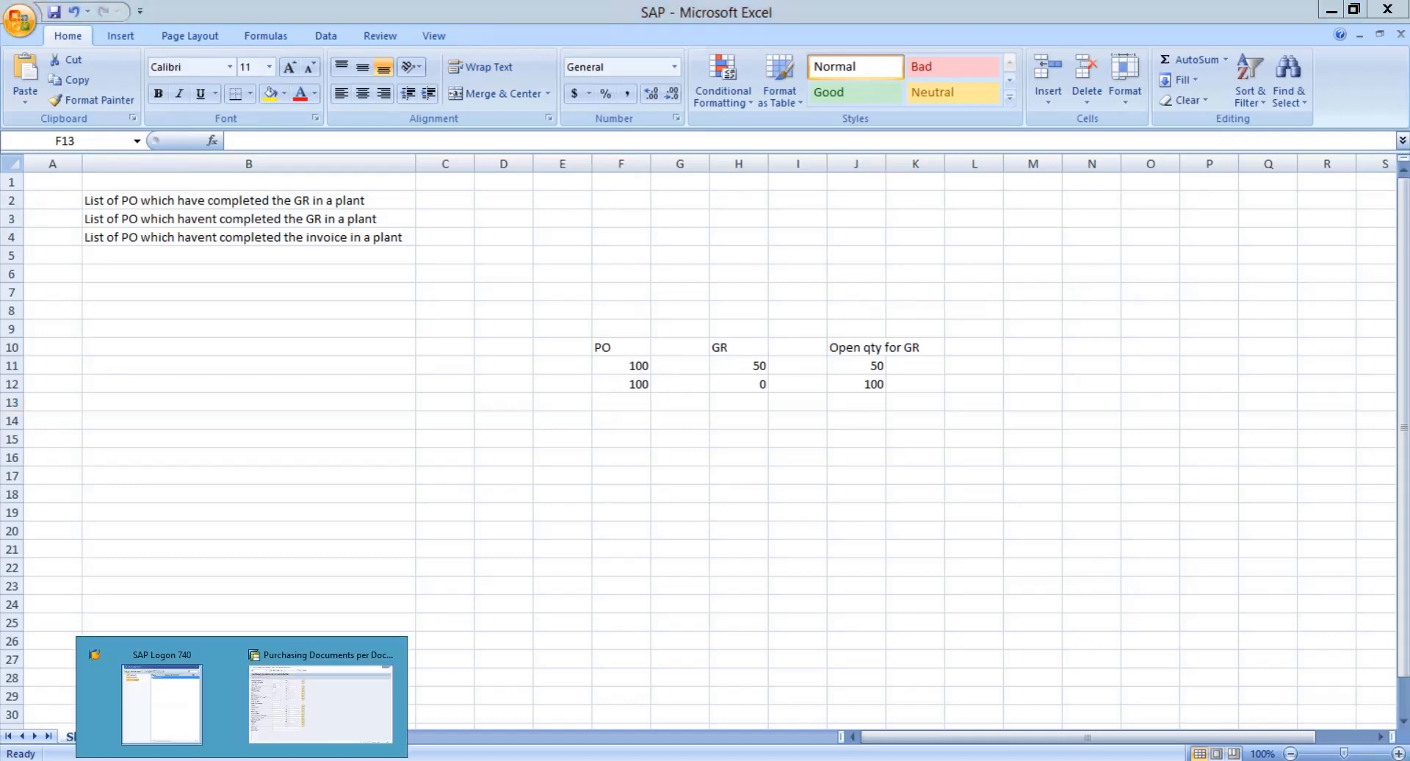
click(315, 725)
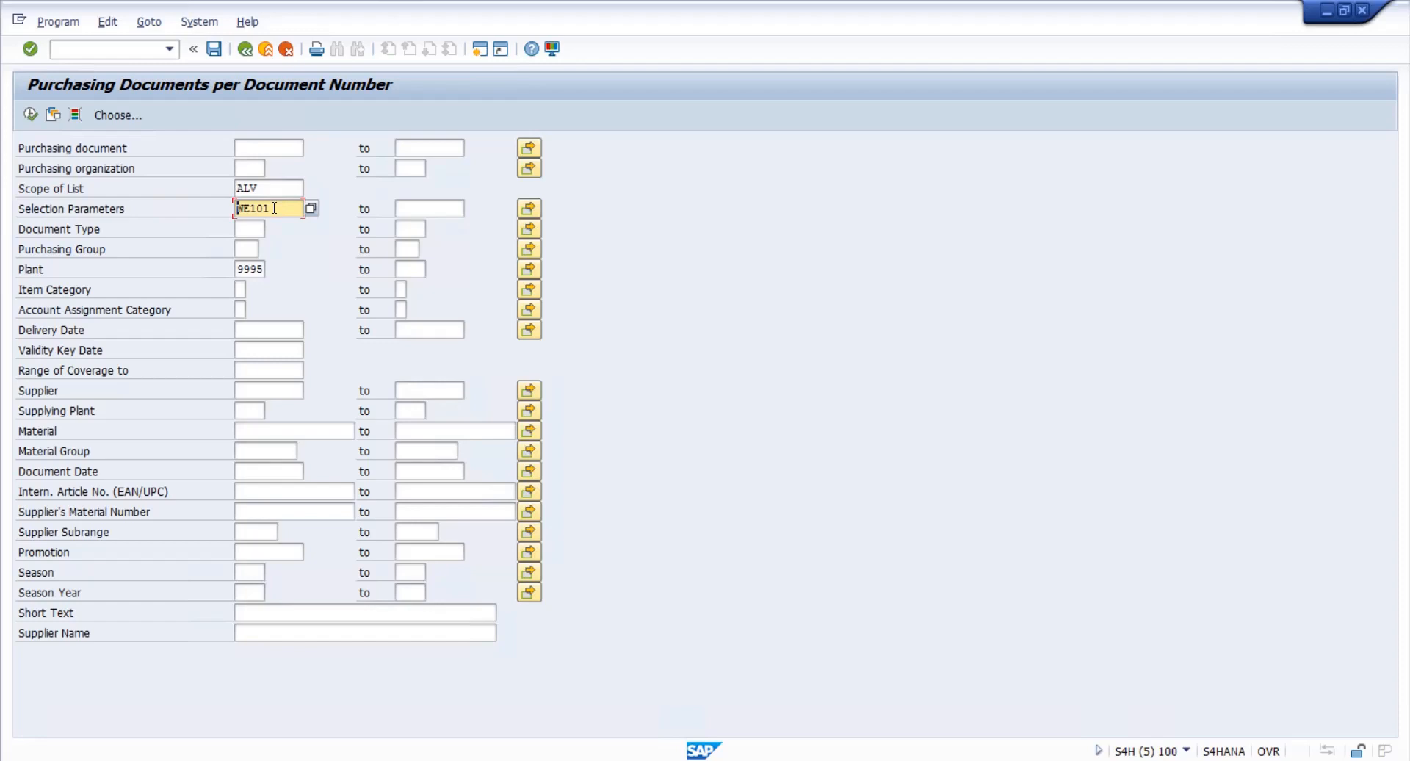
drag(273, 208, 213, 208)
click(31, 116)
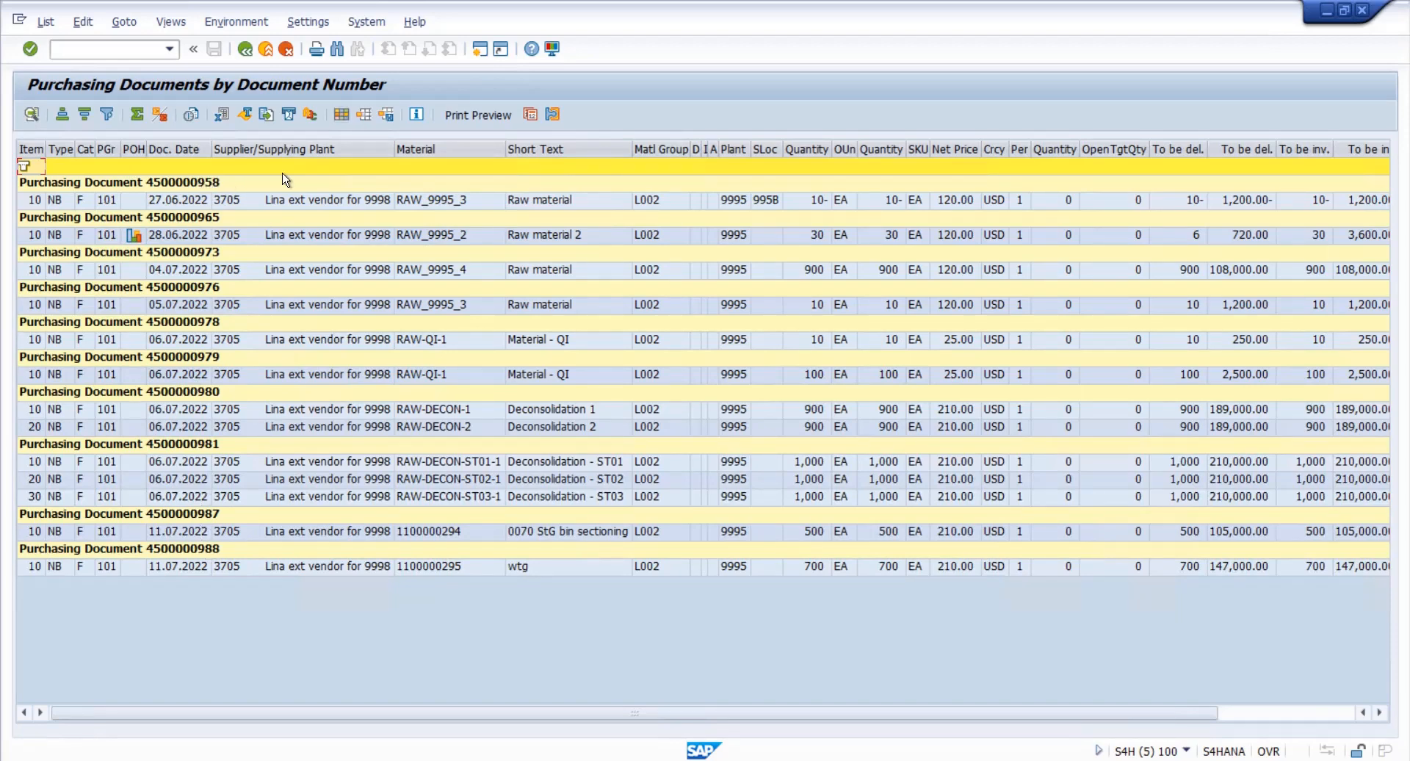
- Change the list layout: remove the total for No. of Positions and add Purchasing Document to the displayed columns
click(346, 111)
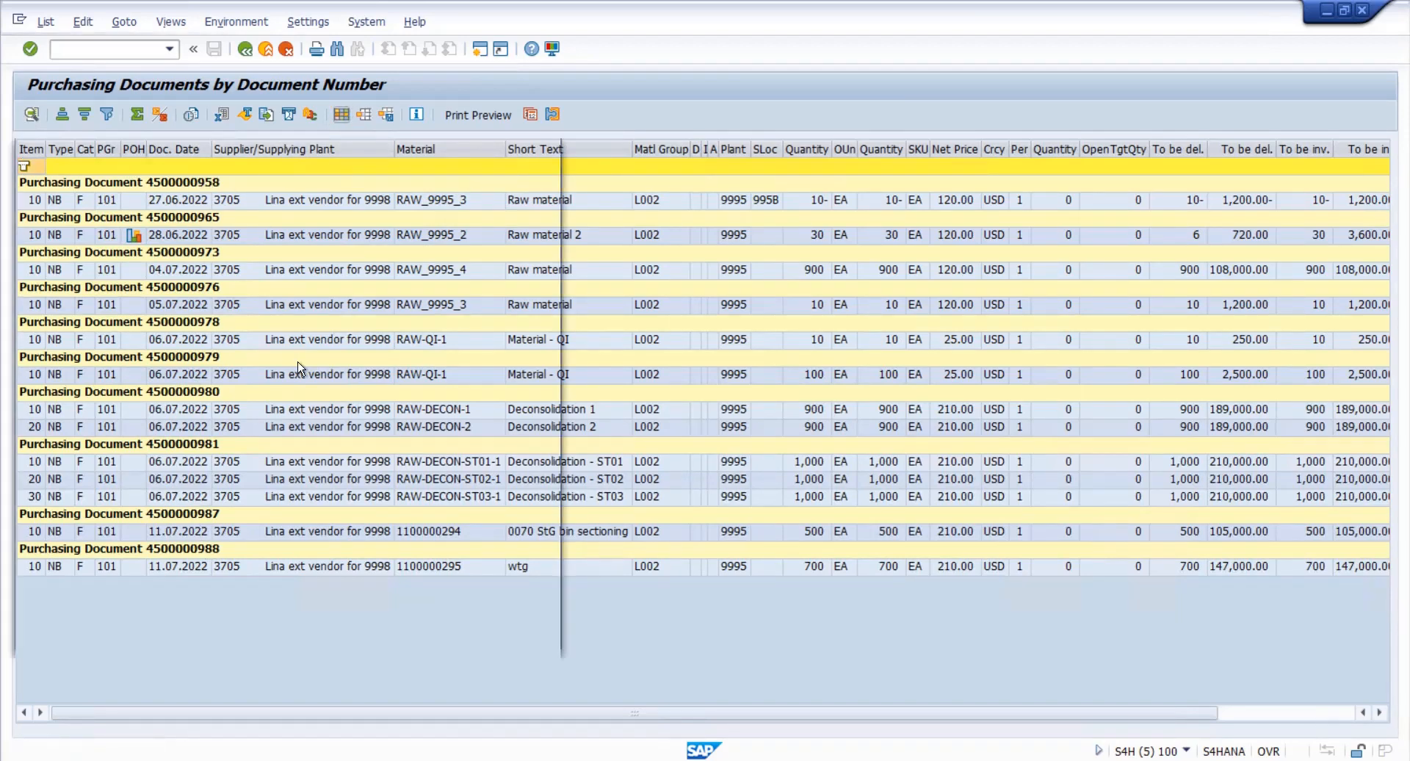
click(257, 507)
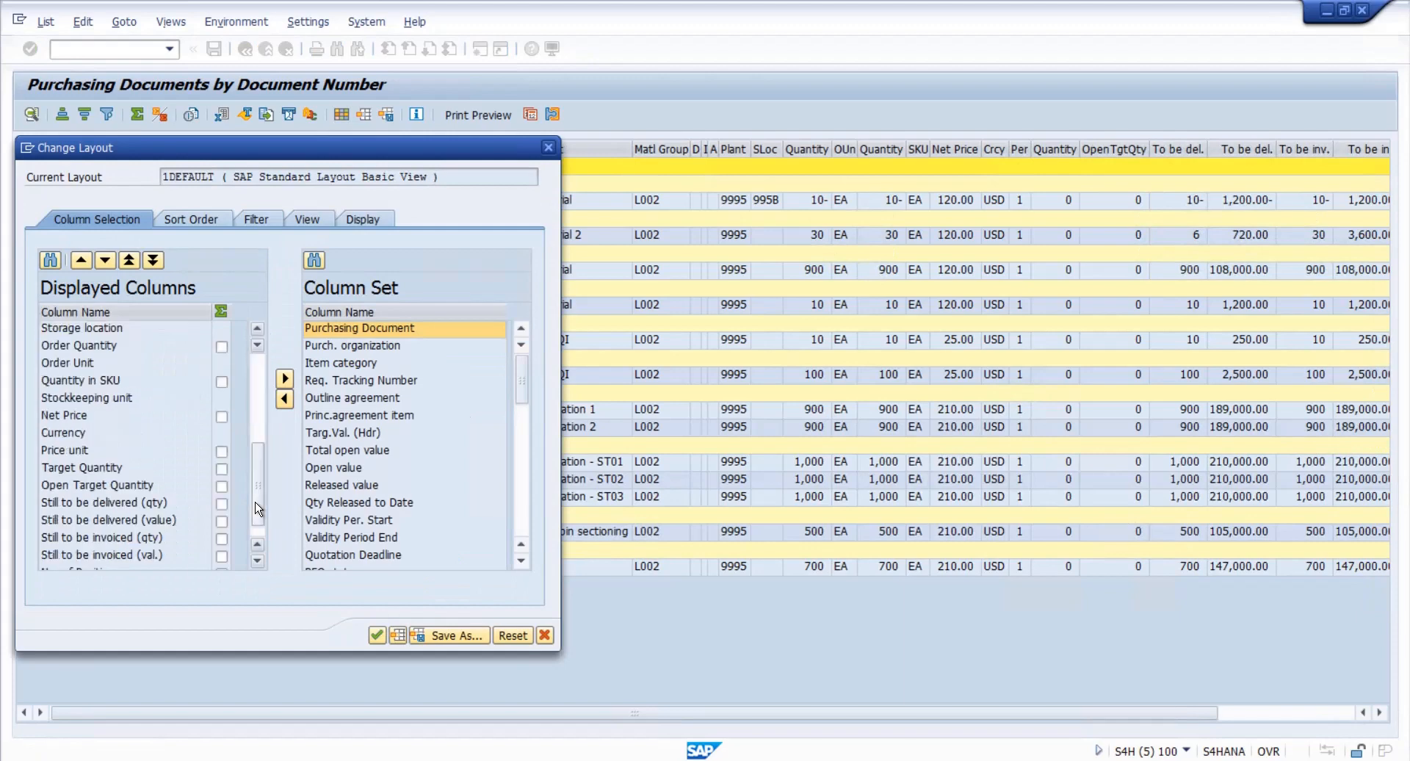
click(257, 534)
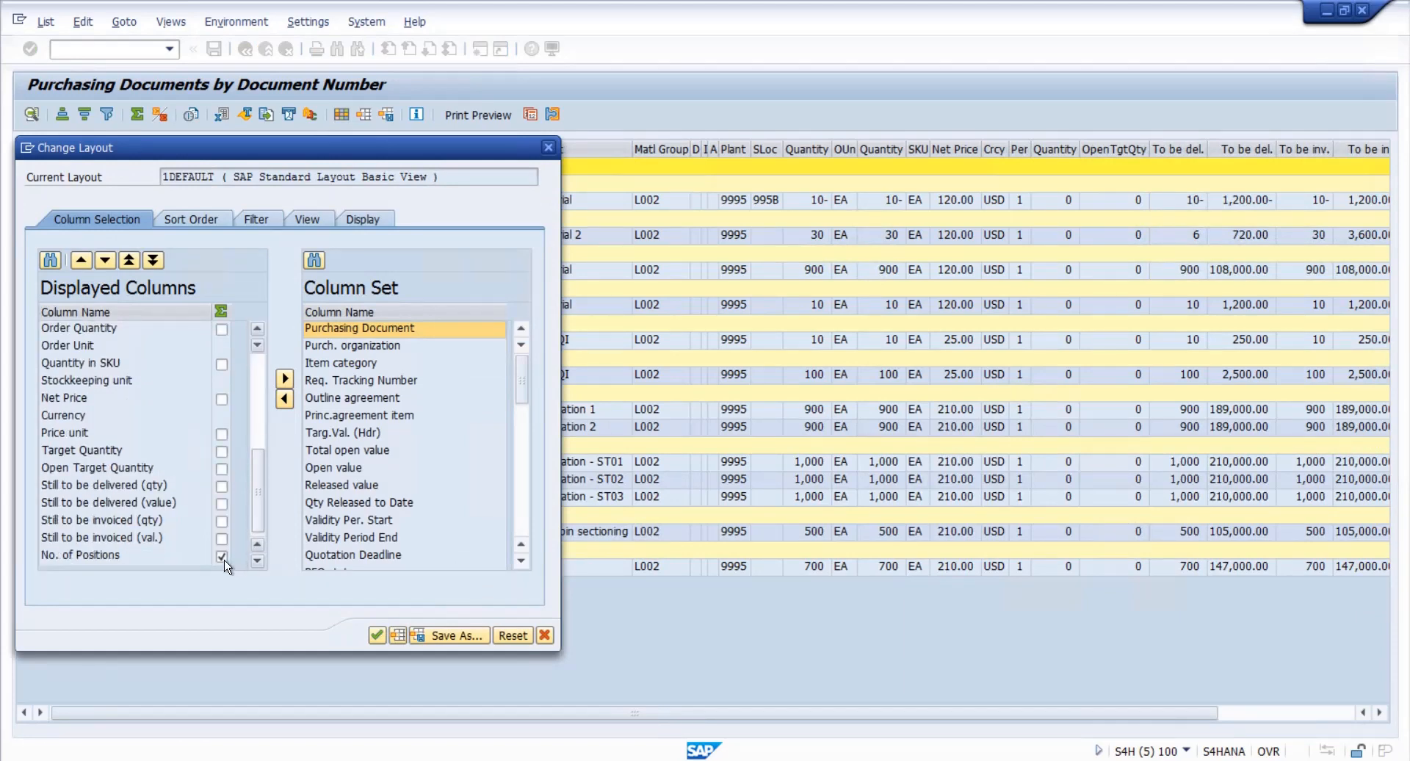
click(222, 556)
click(221, 556)
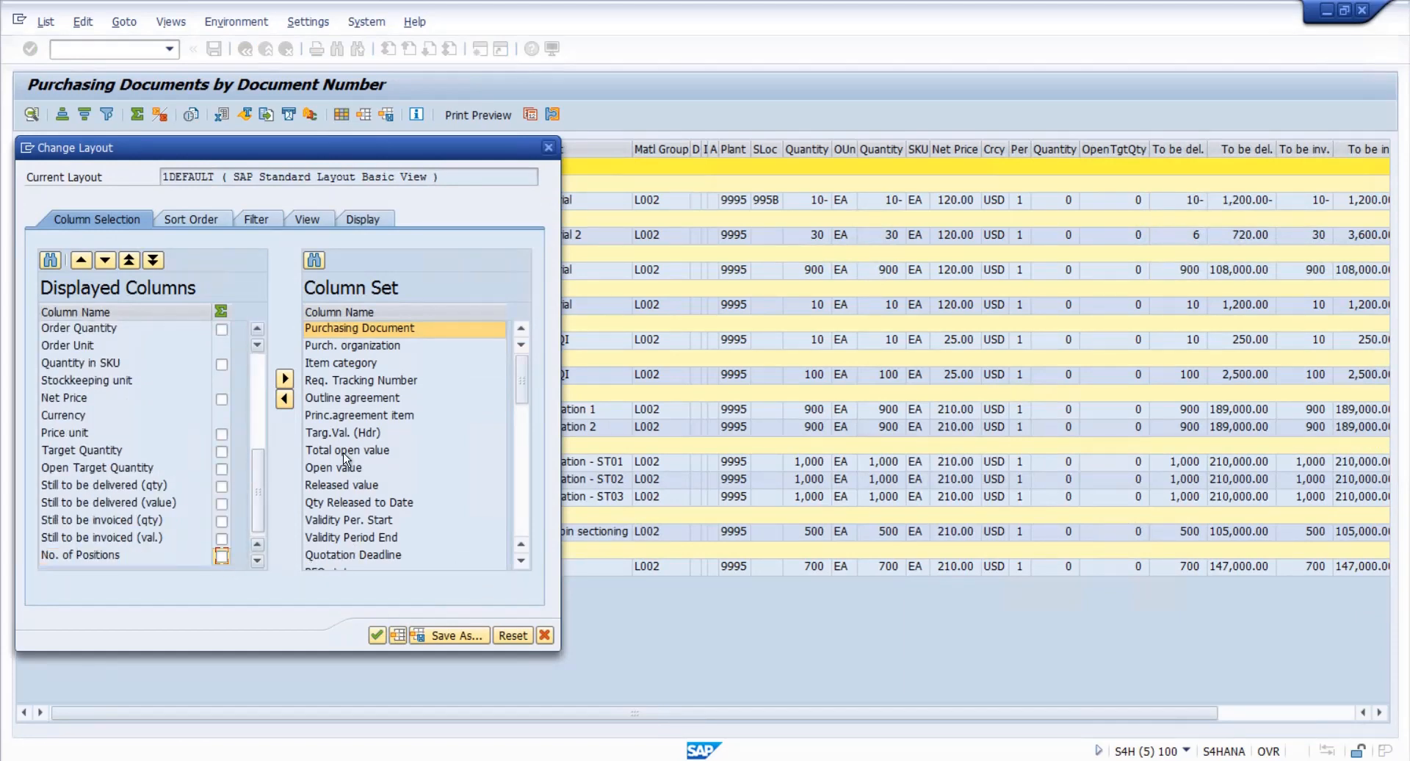
click(284, 399)
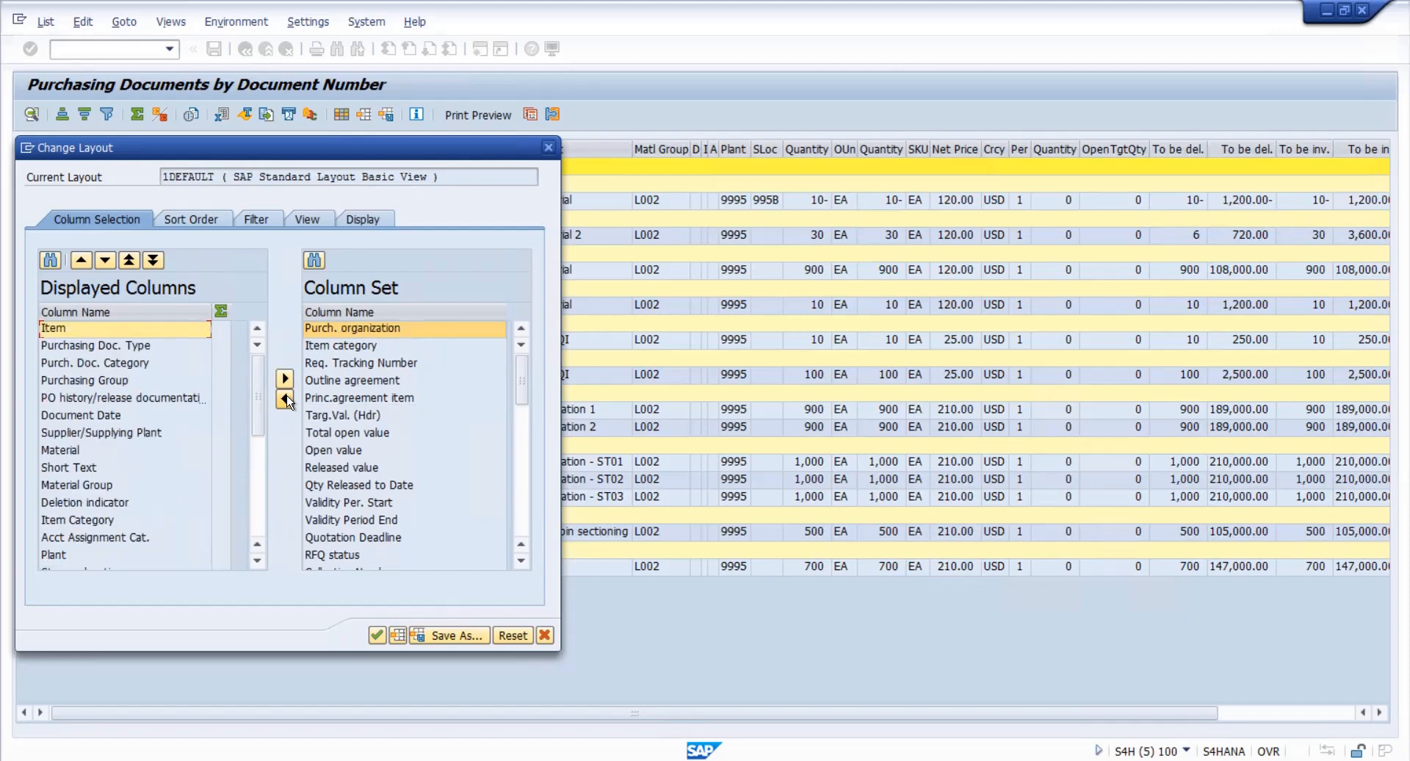
click(377, 635)
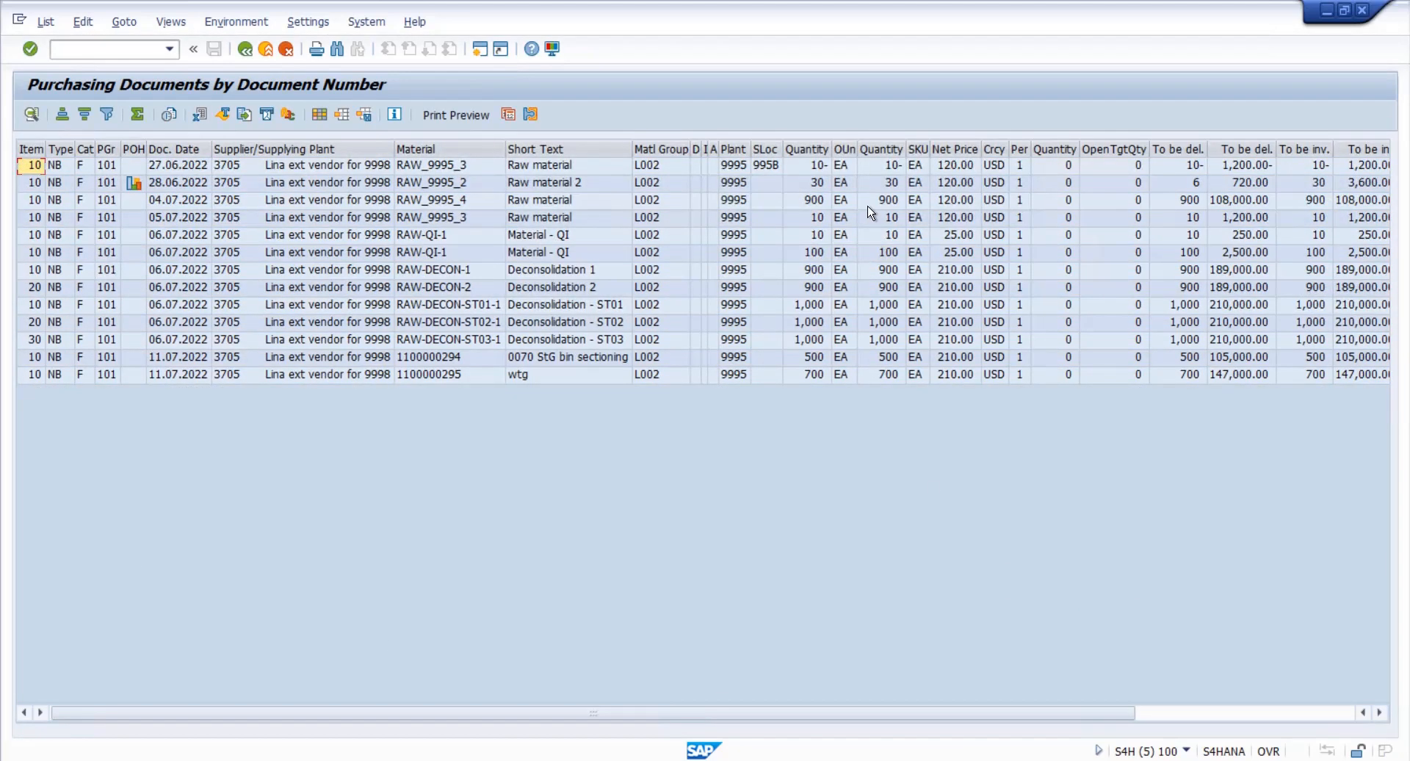
- Move the "To be del." quantity column directly beside the order Quantity column
click(805, 149)
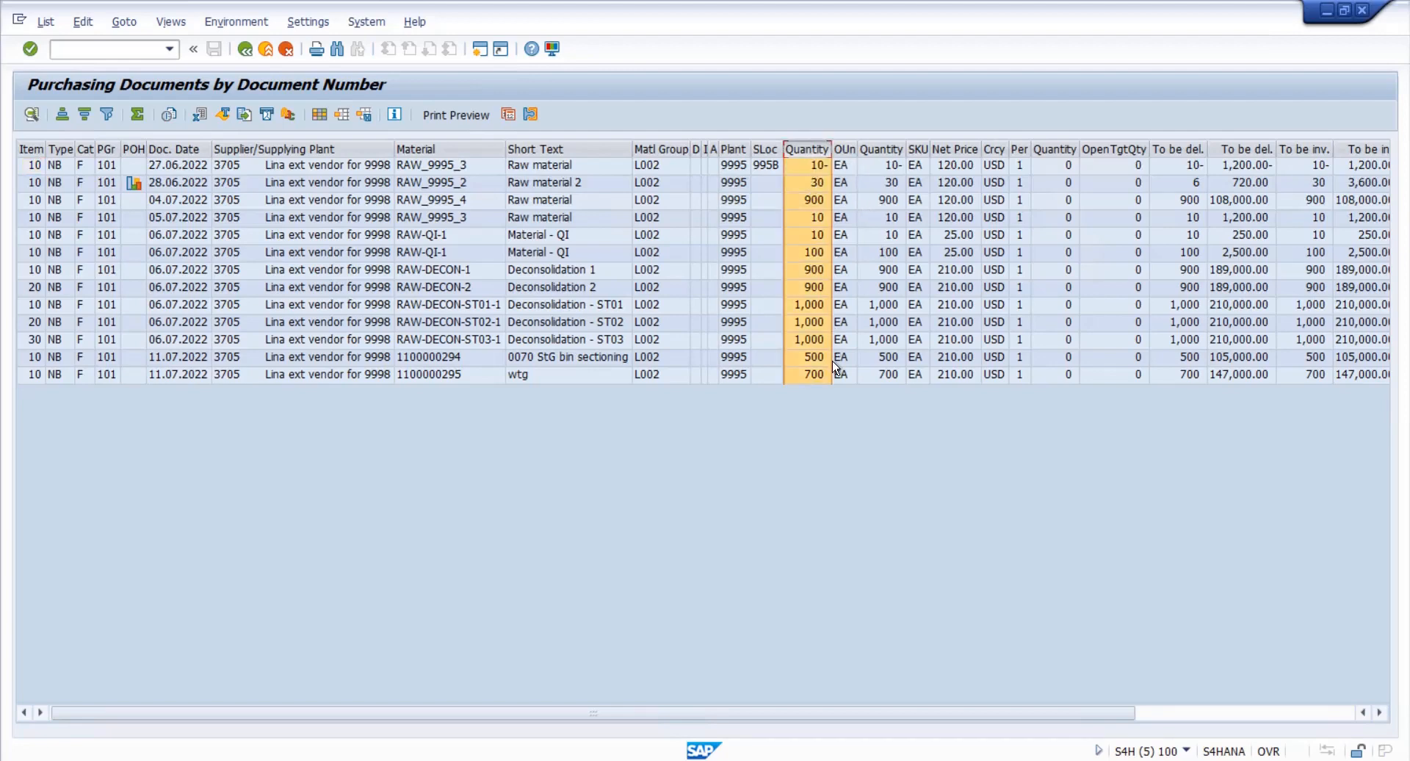
click(1170, 147)
drag(1170, 147, 818, 166)
click(816, 164)
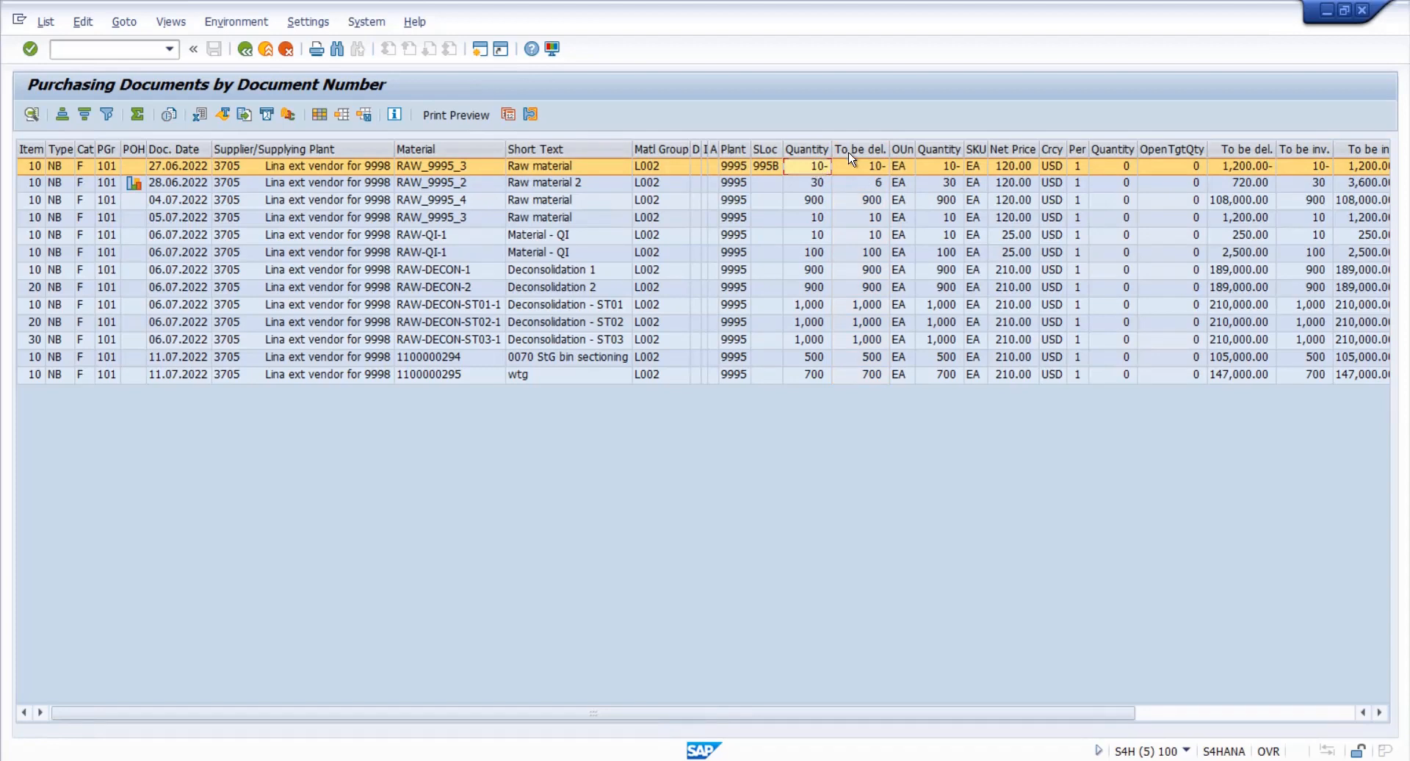
- Open the purchase order for RAW_9995_2, check its ordered quantity against the total goods receipt in its history, and return to the list
click(813, 184)
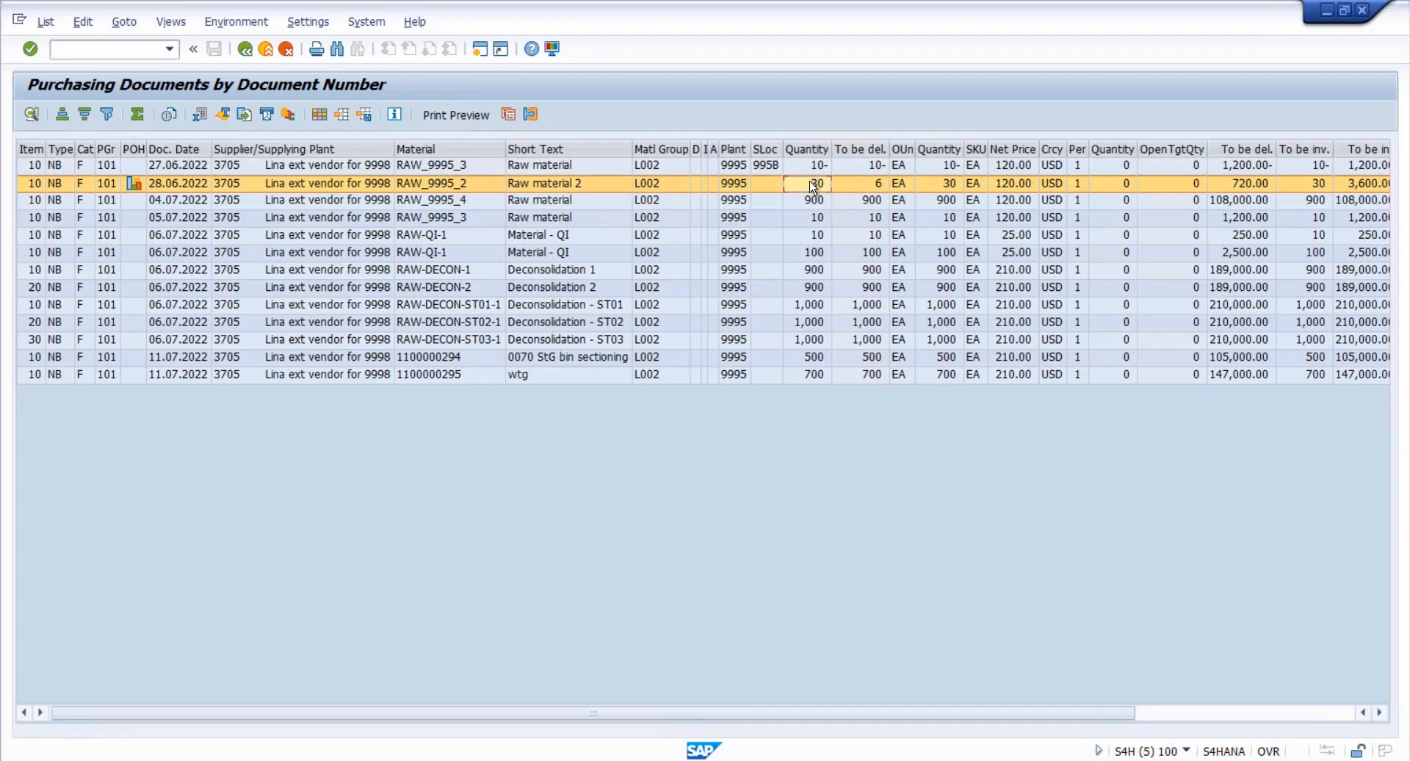
click(870, 188)
click(1178, 710)
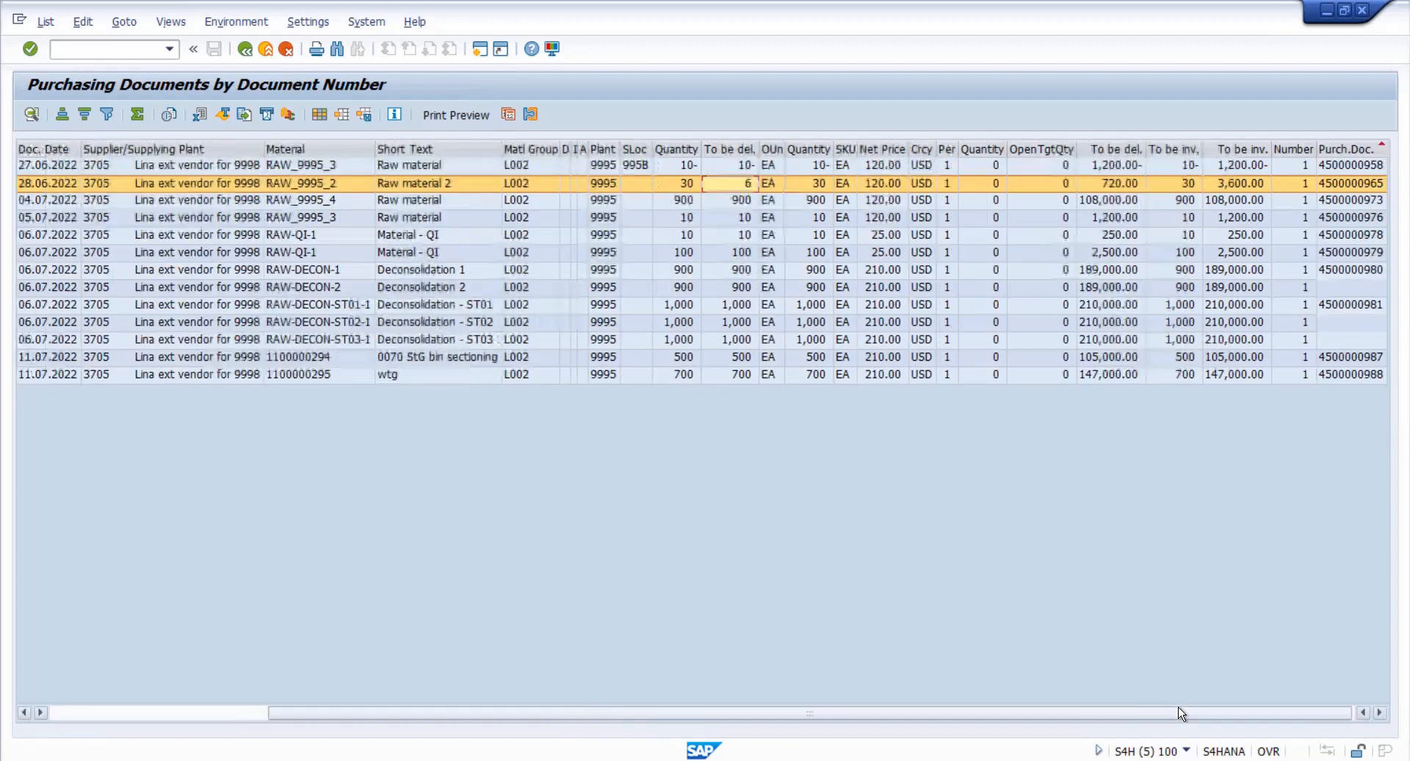
double_click(1349, 183)
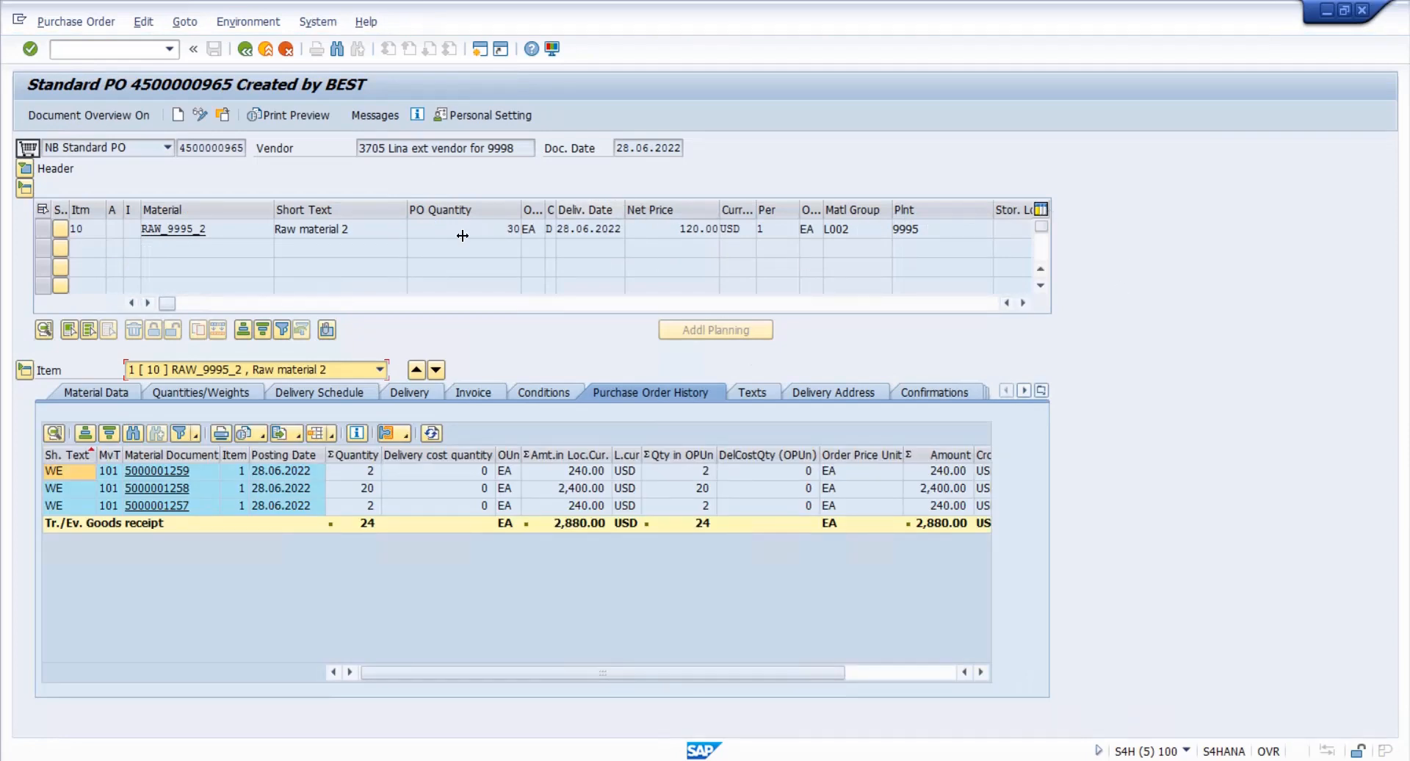
double_click(518, 228)
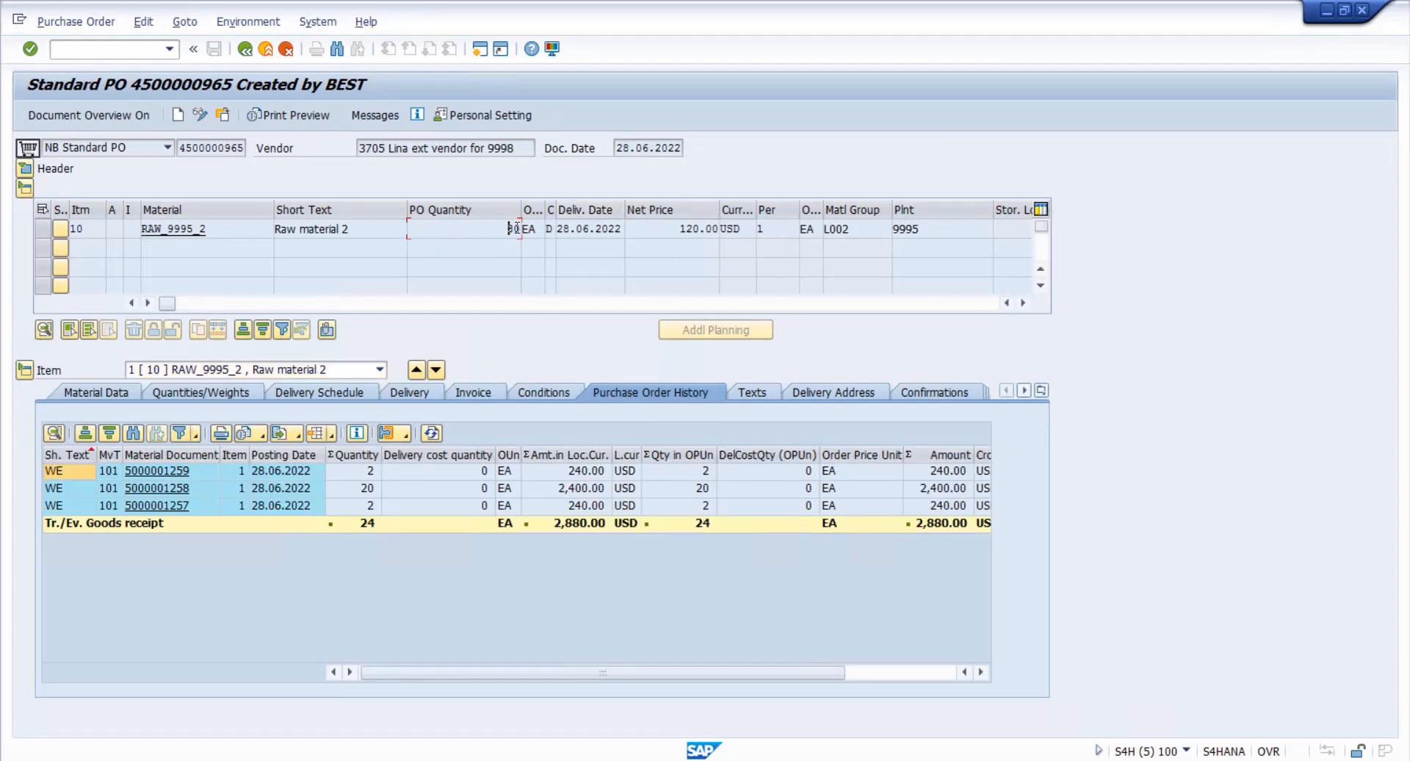
click(368, 526)
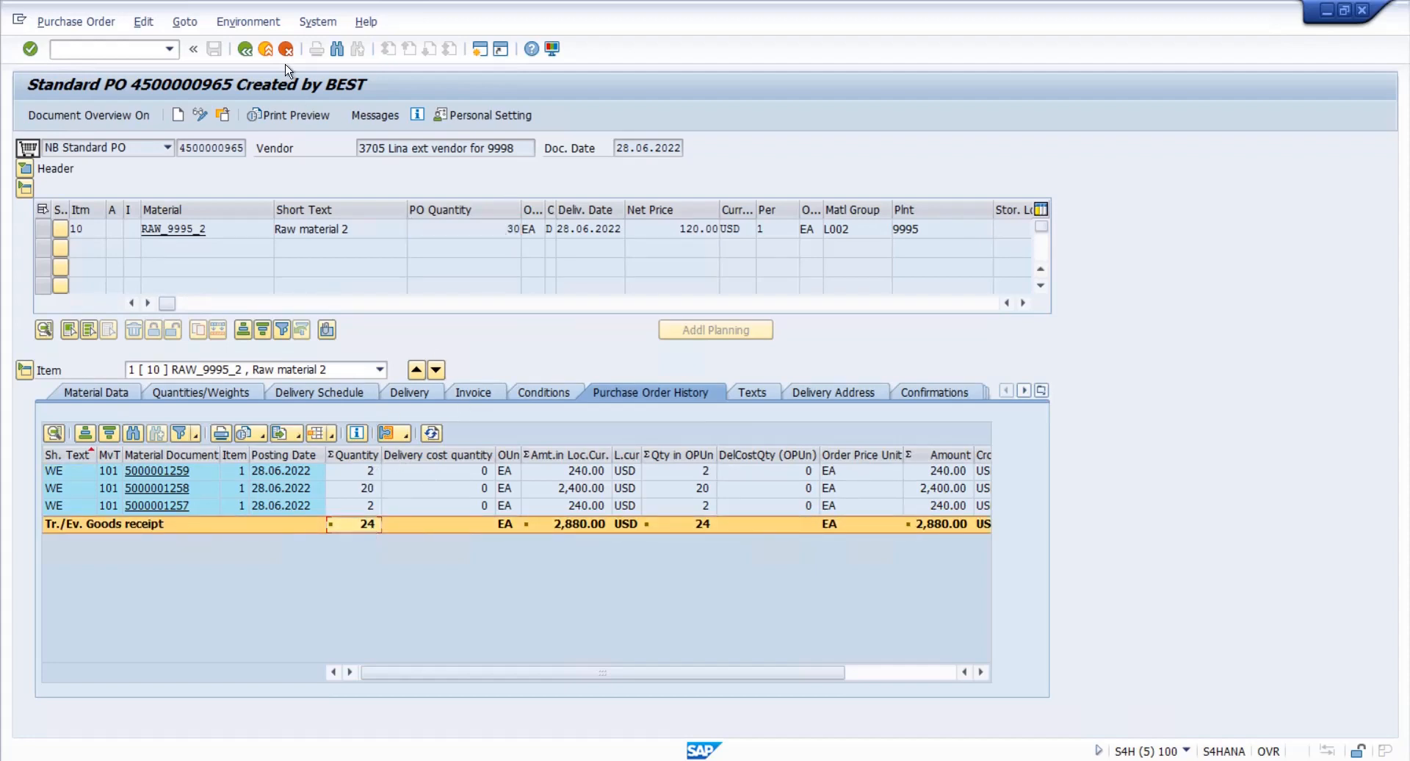
click(245, 48)
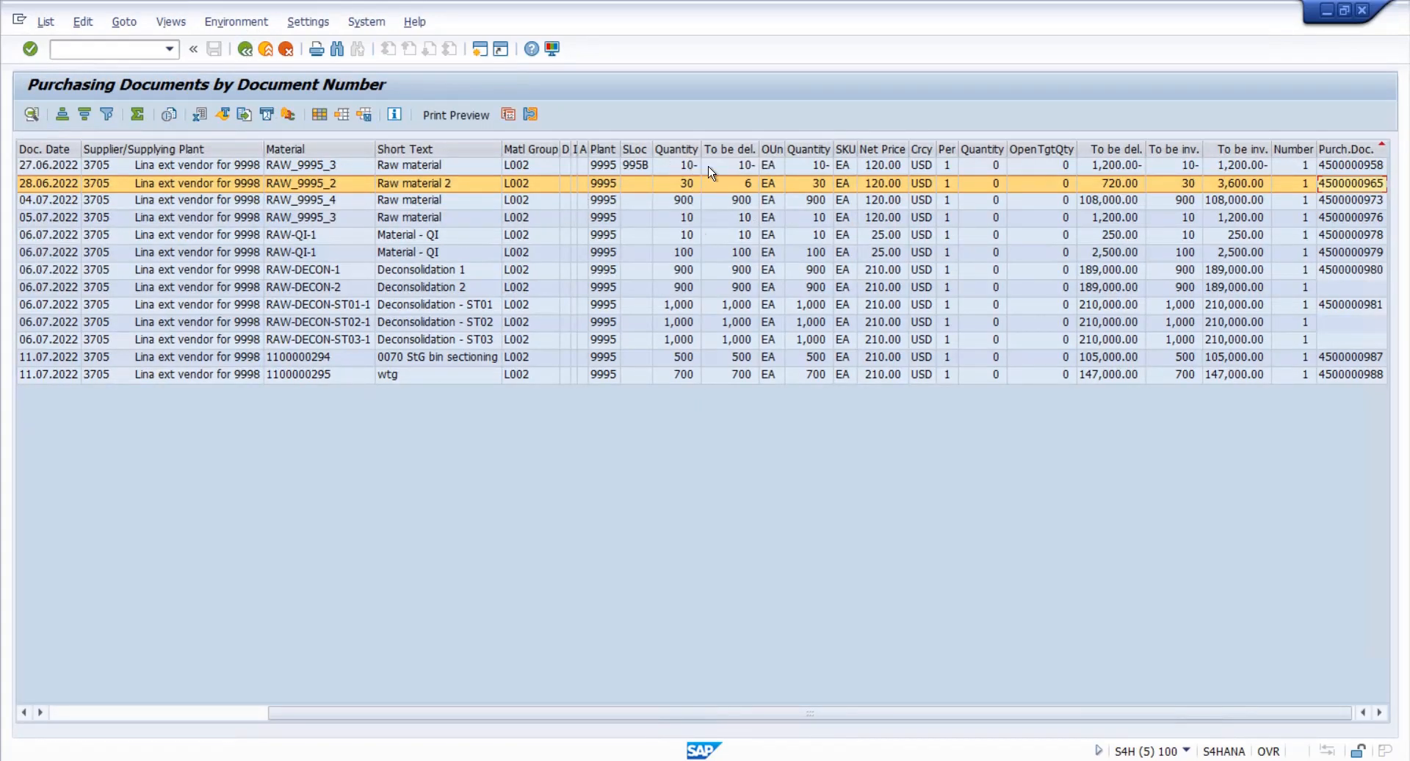
- Compare the ordered and to-be-delivered quantities in the list, then inspect the delivery settings and history of the RAW_9995_2 purchase order
click(691, 149)
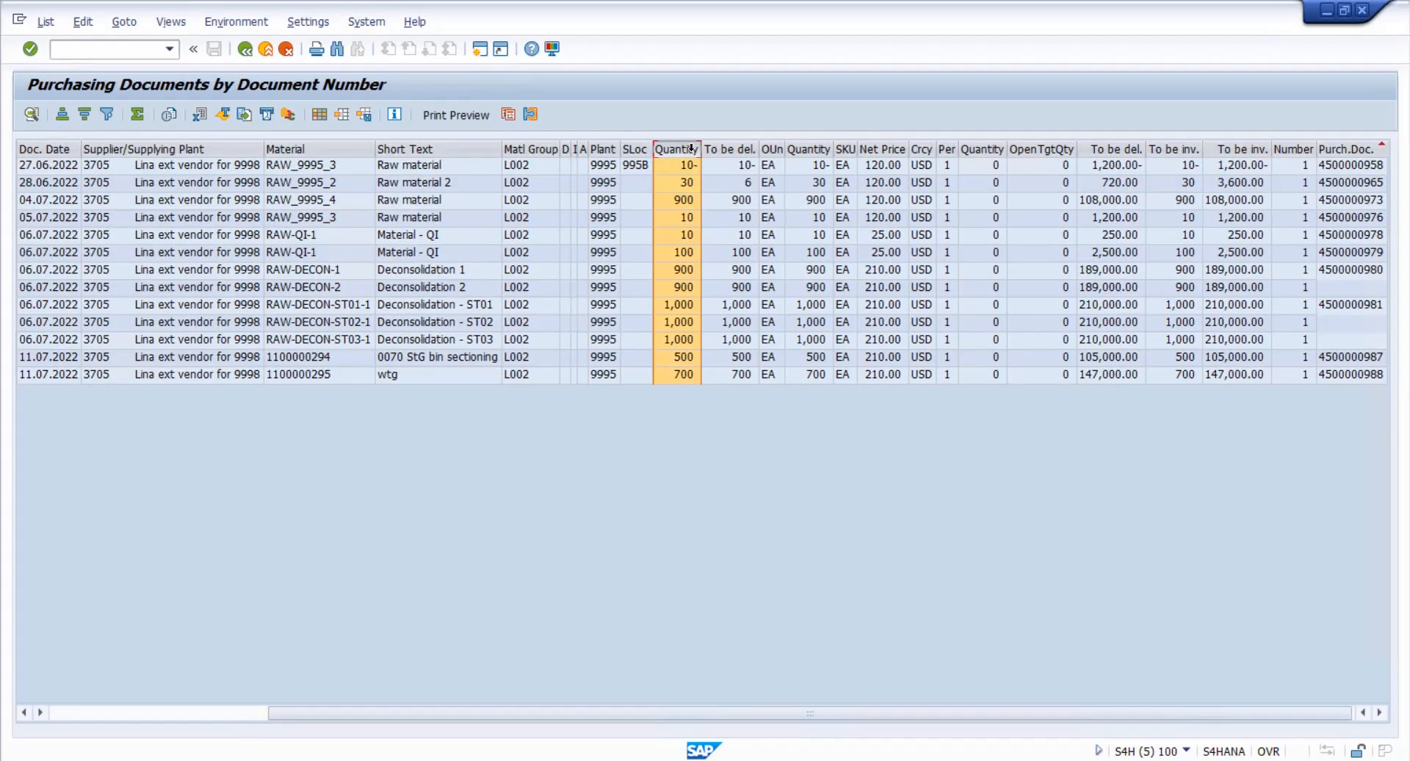
click(730, 149)
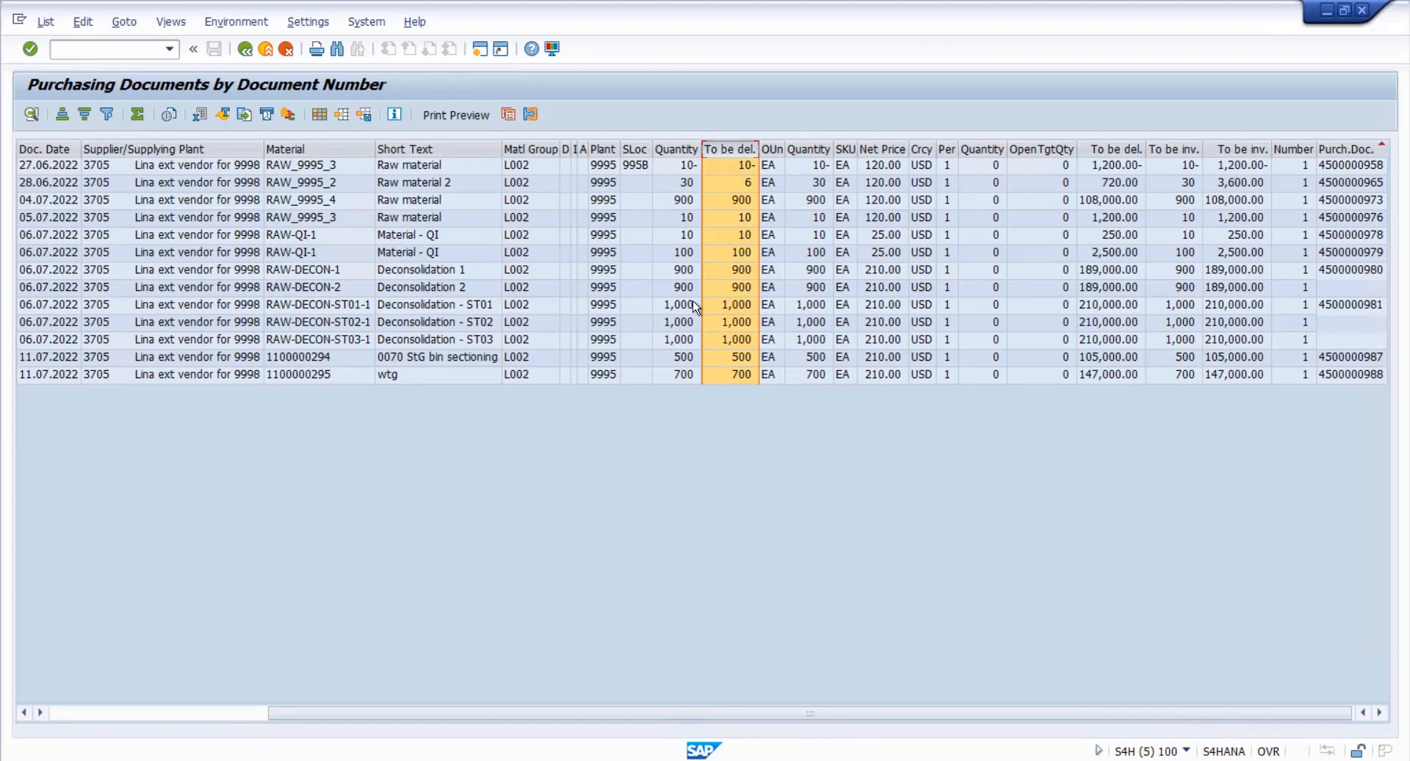
double_click(1360, 183)
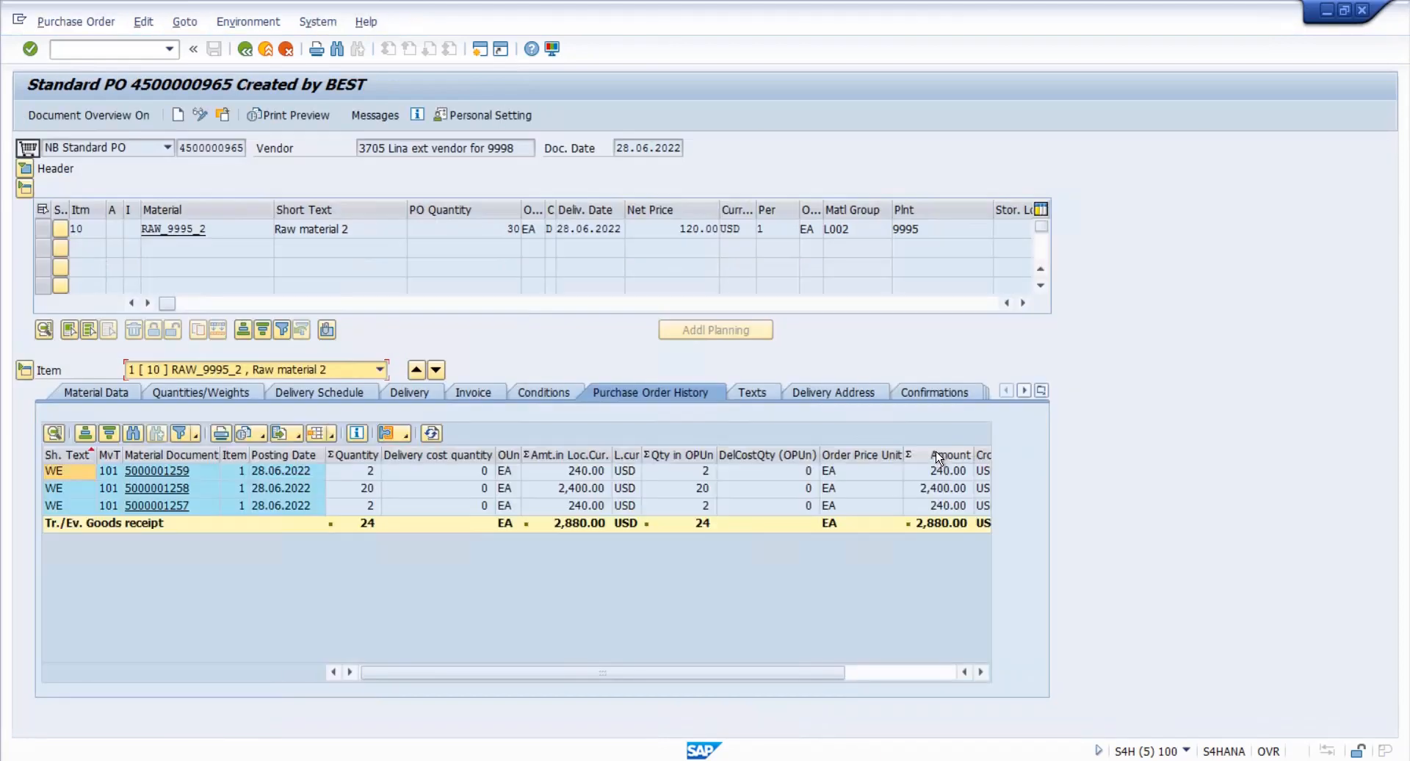
click(429, 393)
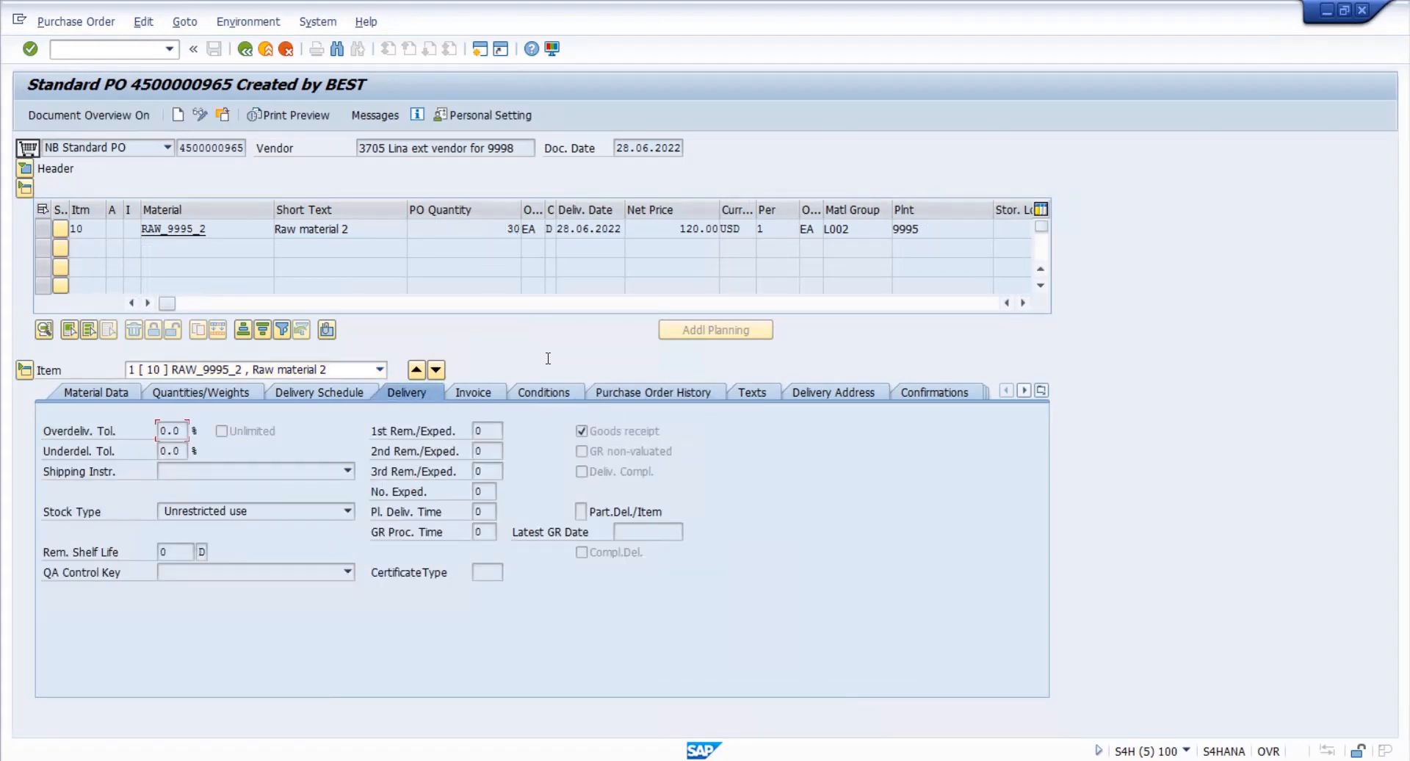
click(606, 395)
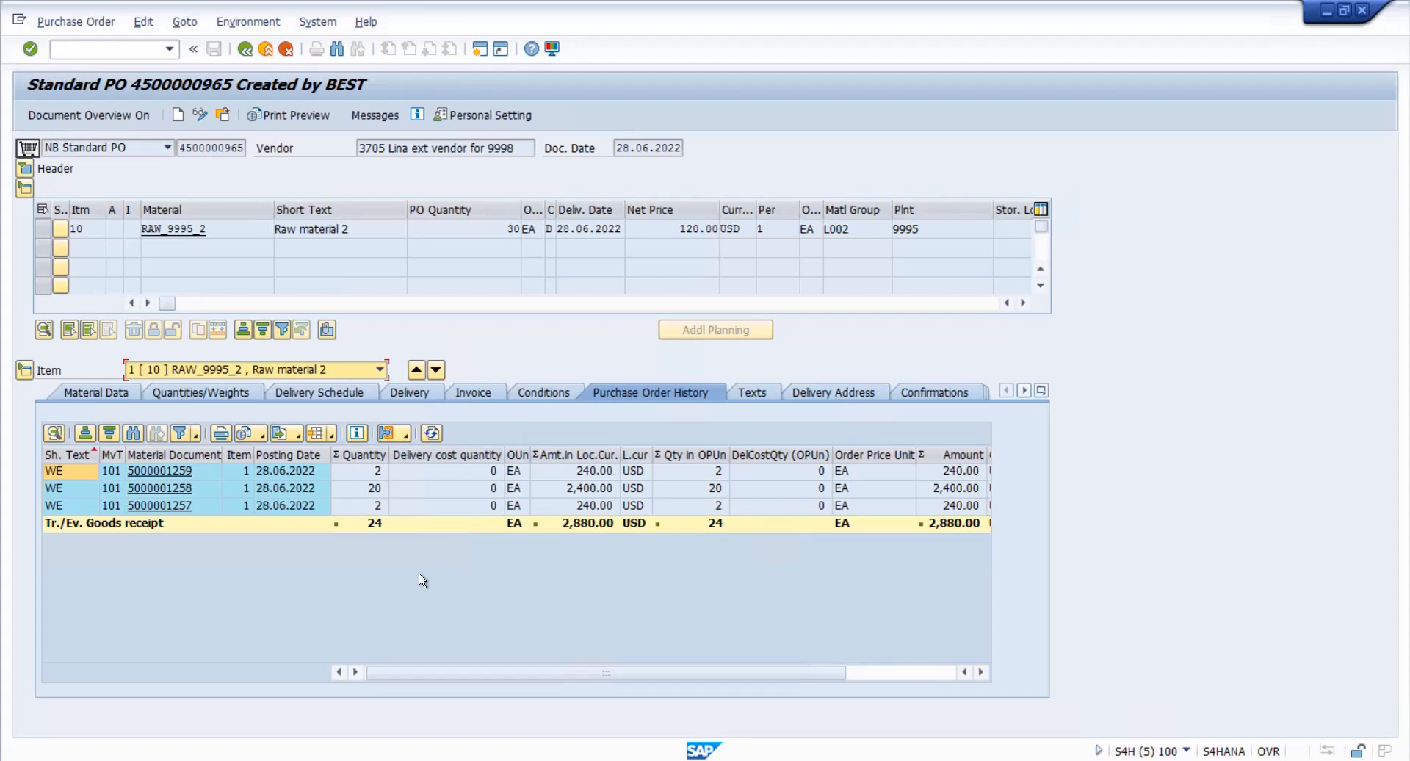
- Switch the purchase order to change mode, set the delivery completed indicator for item 10 and save
click(200, 115)
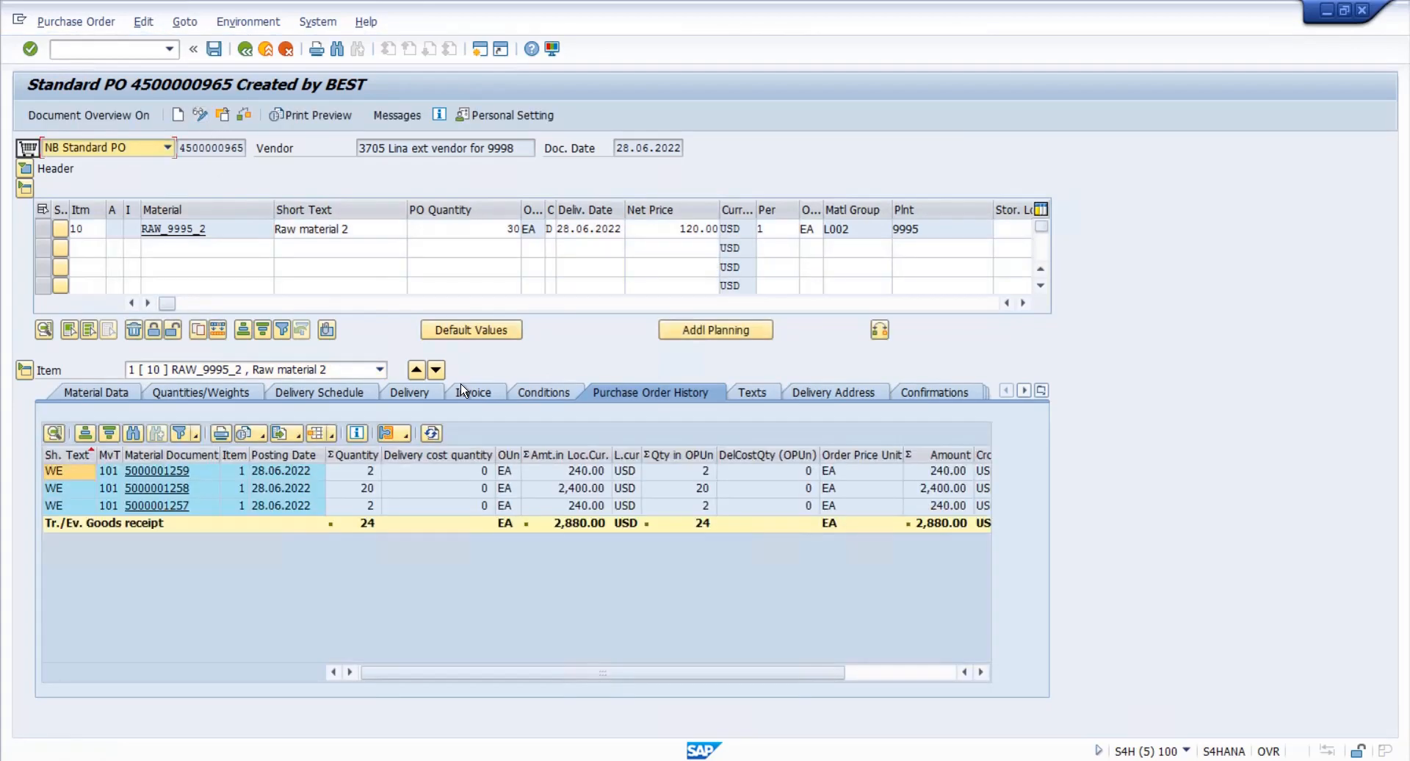
click(421, 391)
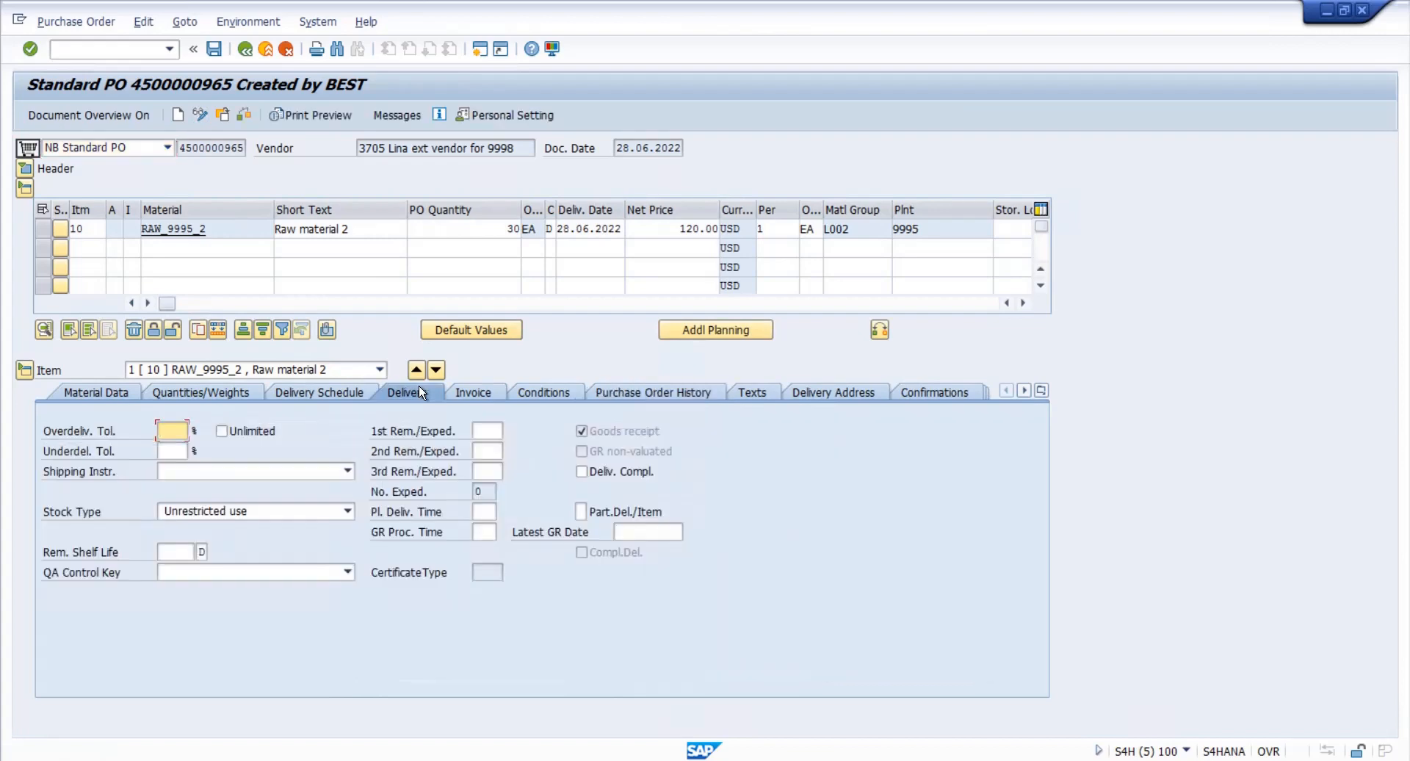
click(581, 471)
click(660, 391)
click(215, 50)
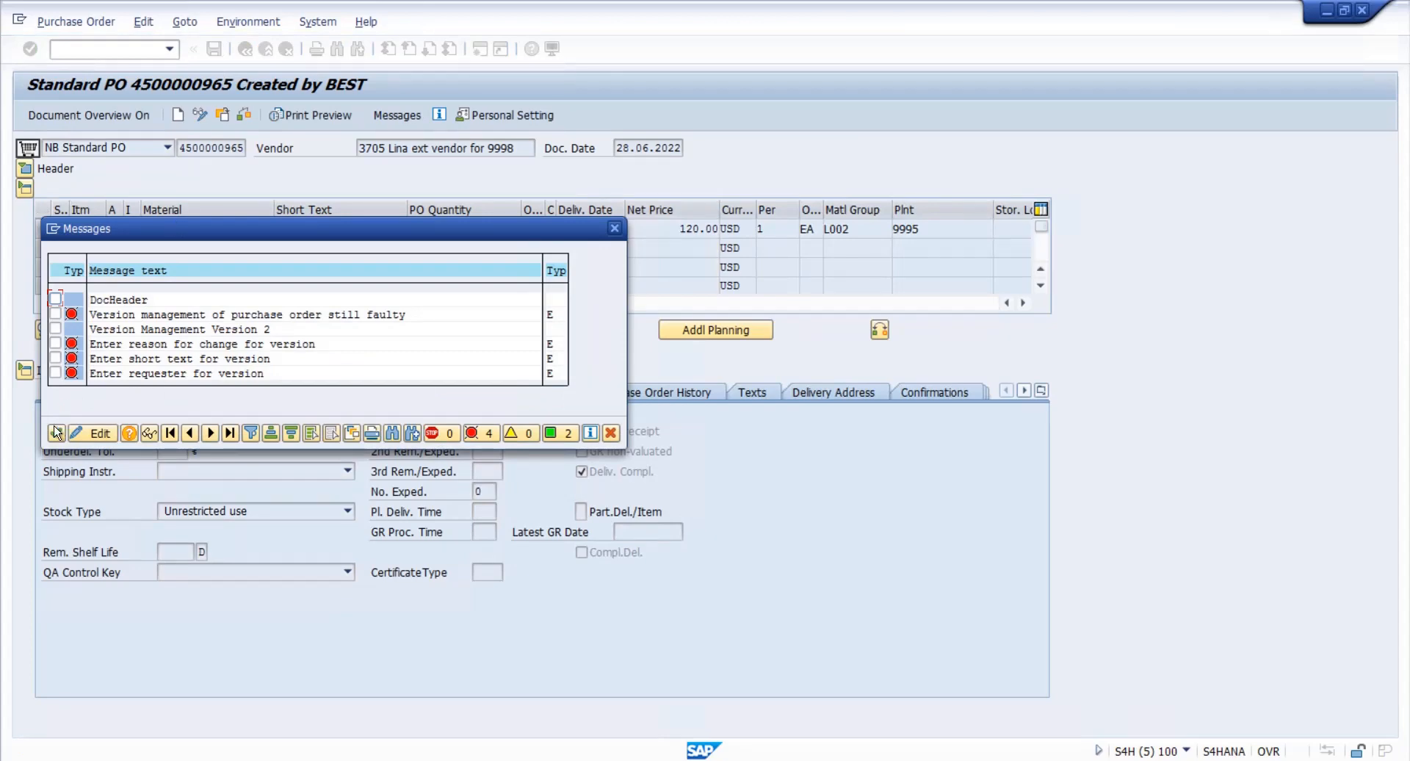
- Go to the purchase order's version data and mark version 2 as completed with reason 0002
click(56, 433)
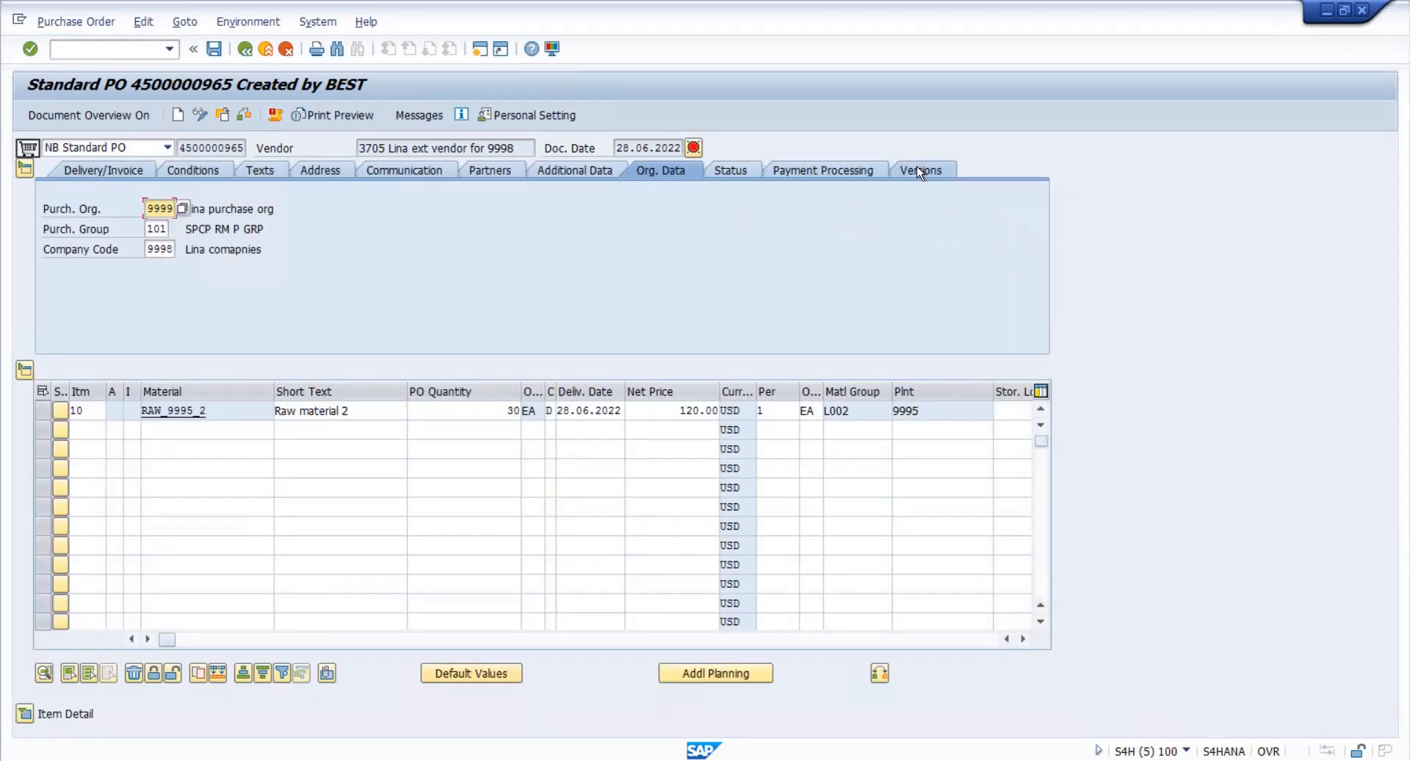
click(918, 171)
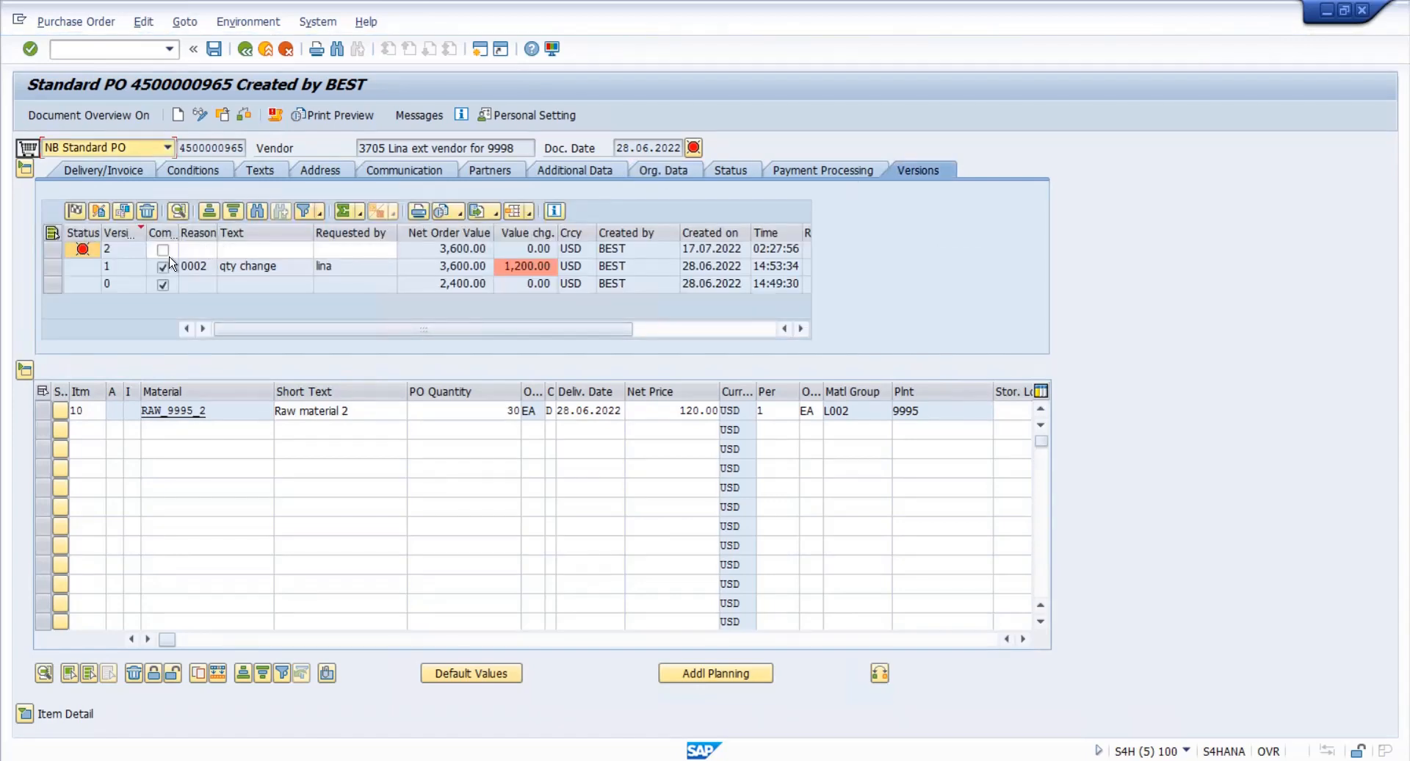
click(163, 252)
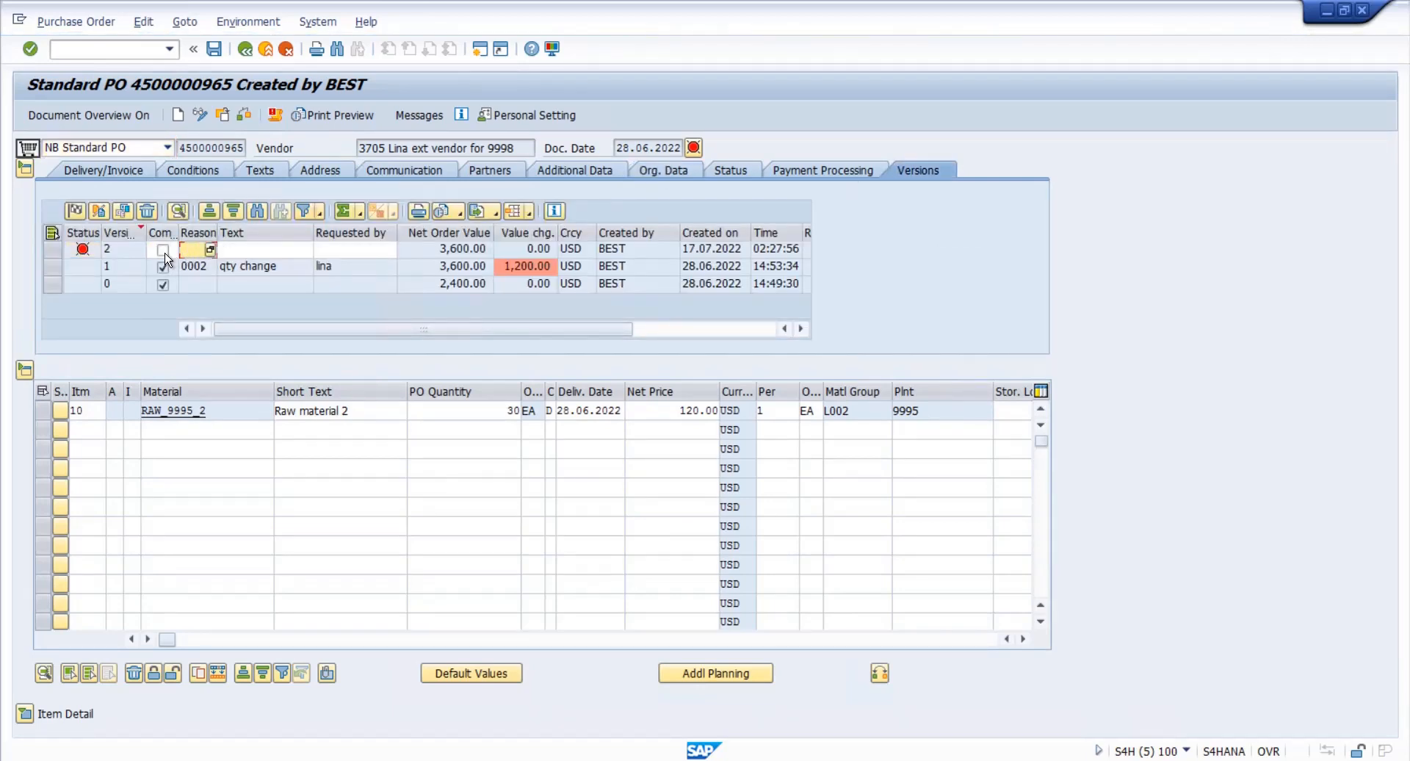
click(164, 250)
key(Tab)
- Enter the text "delcomplt indicato" and the requester's name for version 2, and save the purchase order
text(the)
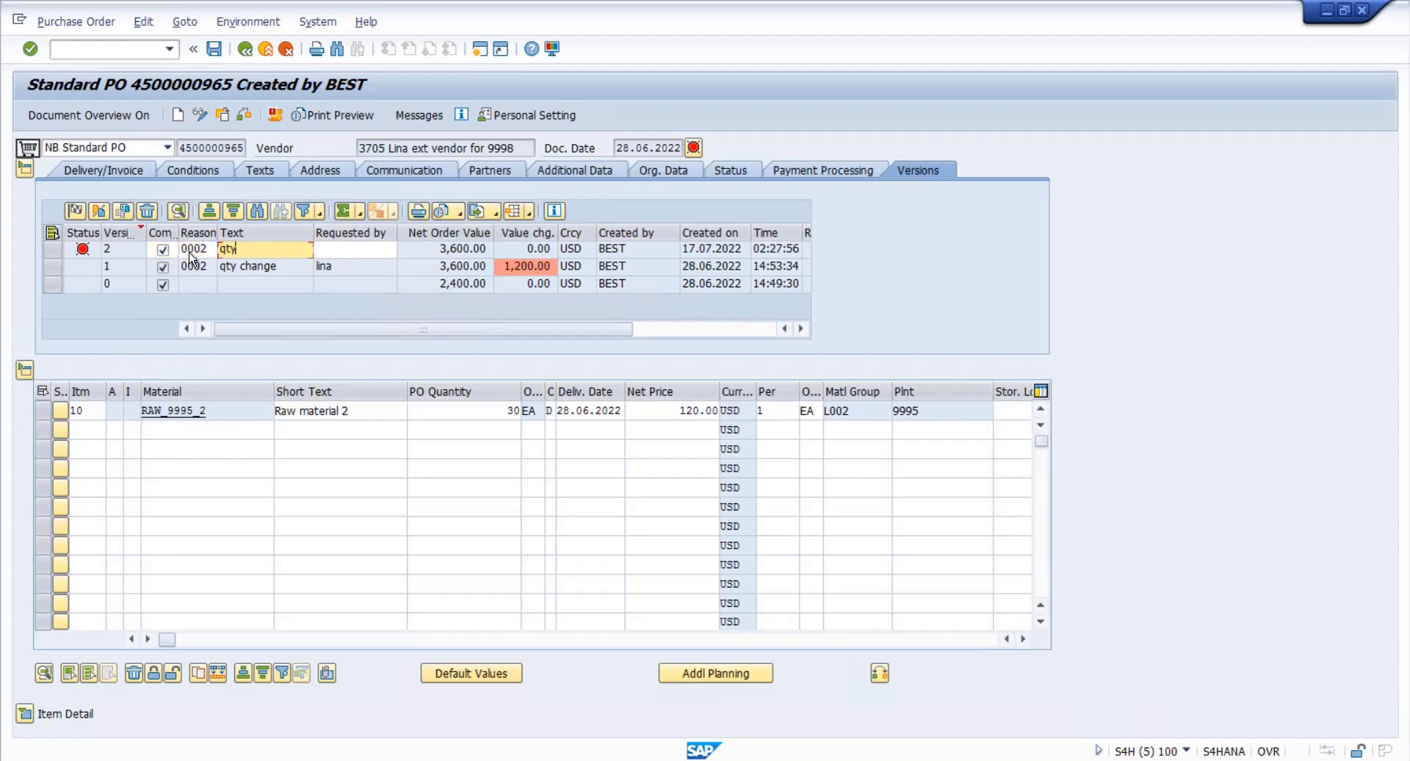
key(BackSpace)
key(BackSpace)
key(BackSpace)
text(delcomplt indicato)
click(340, 250)
text(lina)
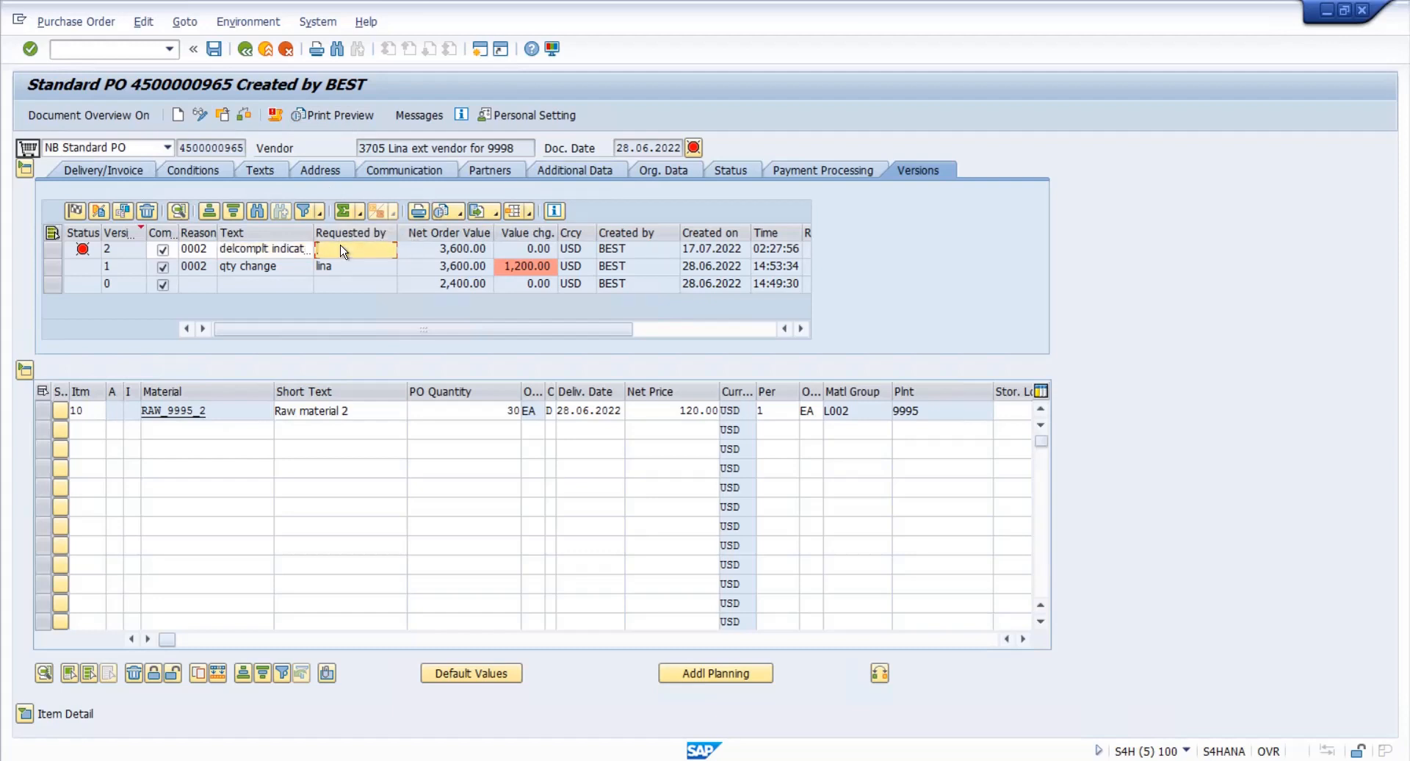
click(216, 55)
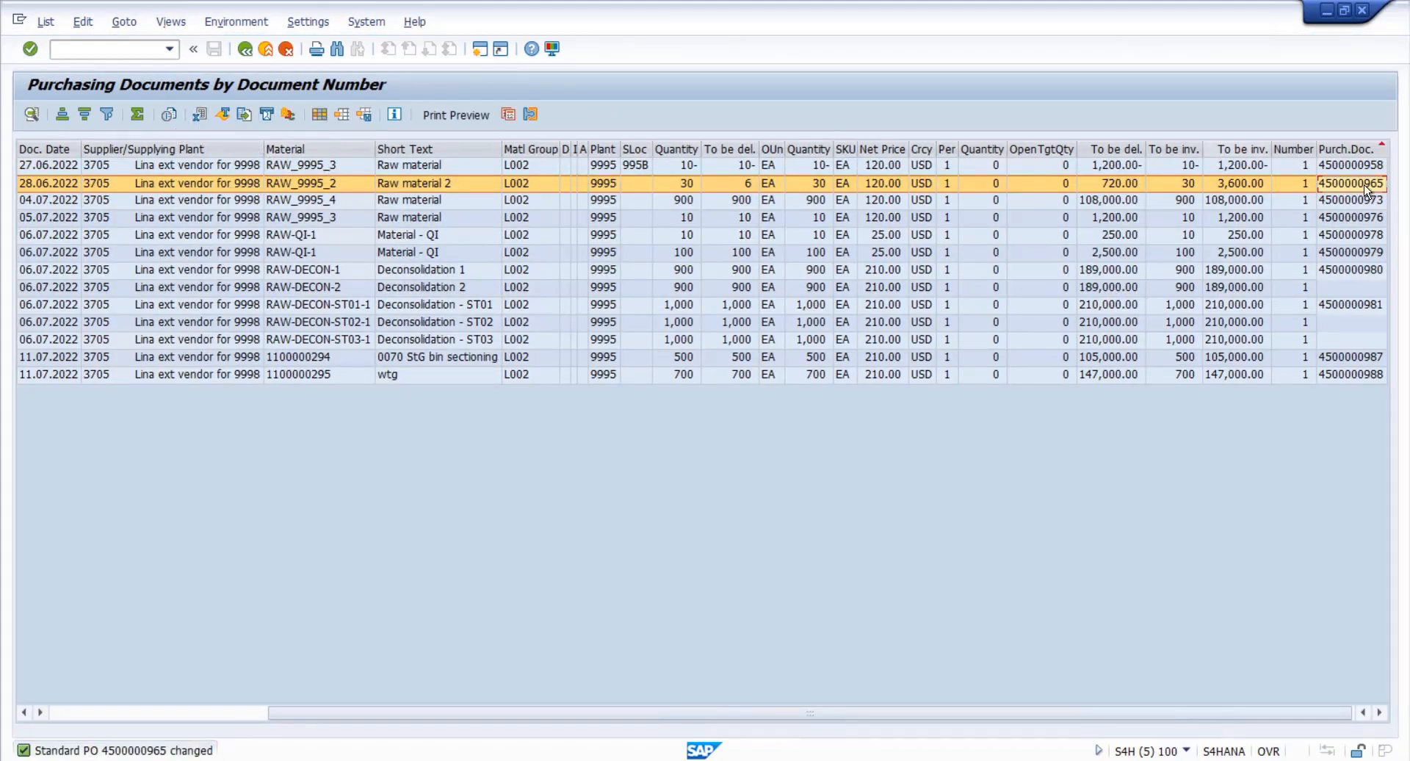
- Return to the selection screen, set the scope of list to ALV and rerun the report with WE101 for plant 9995
click(244, 49)
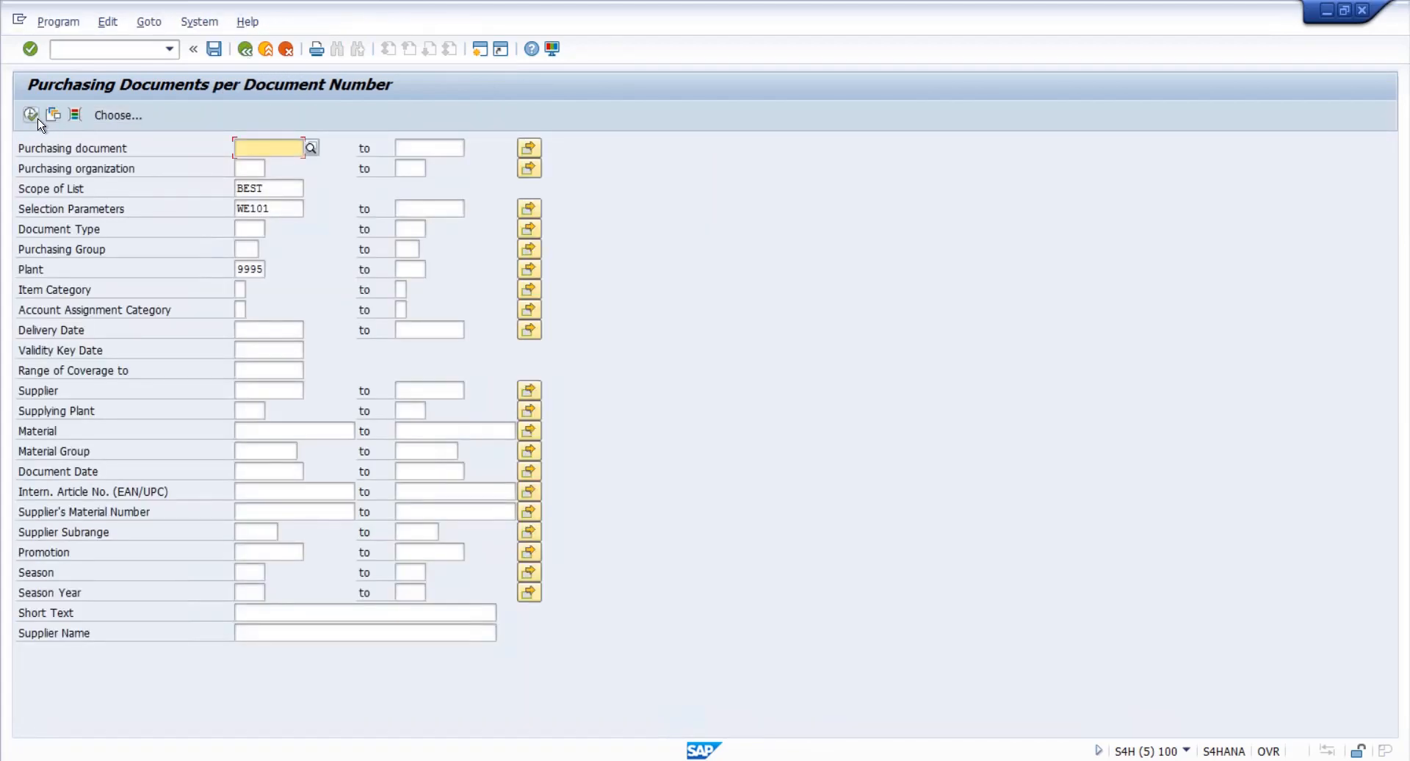
click(37, 117)
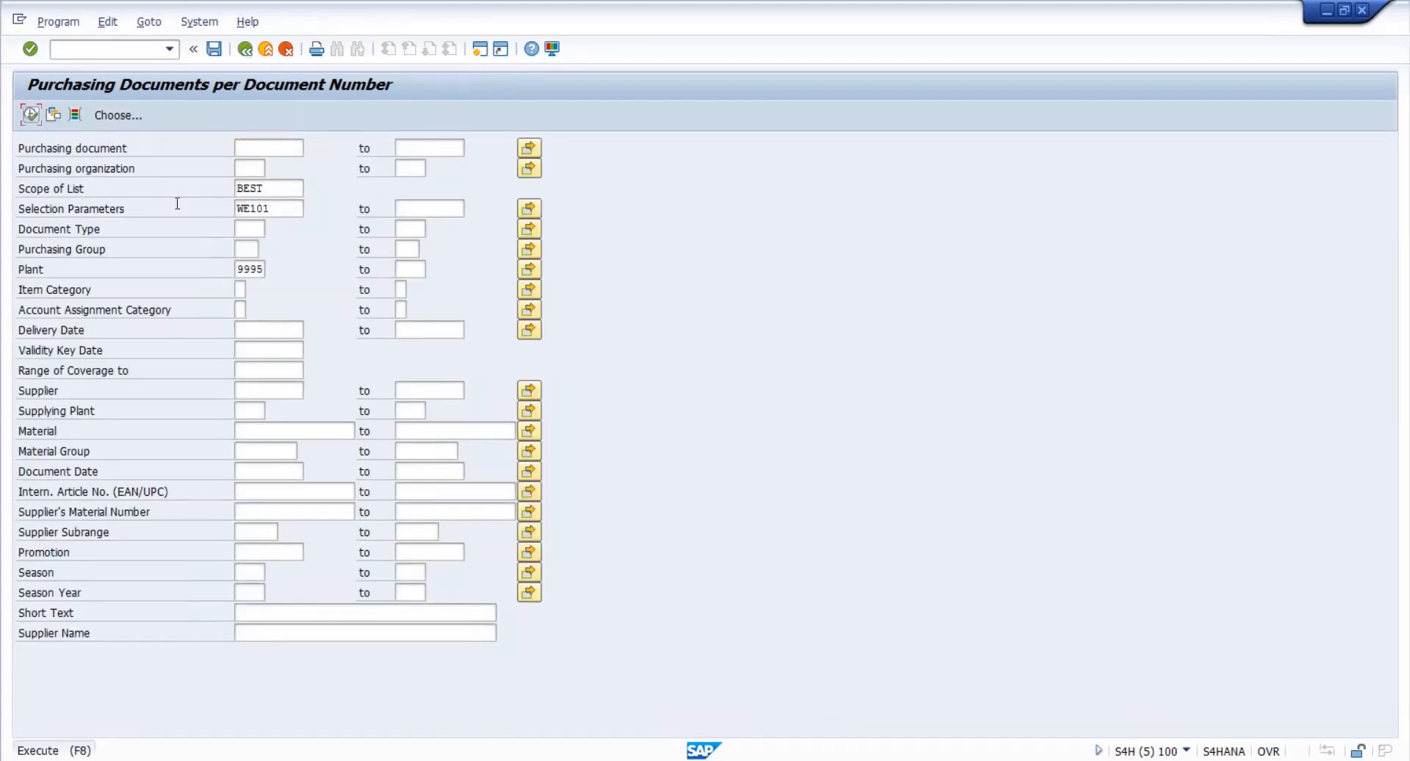
text(ALV)
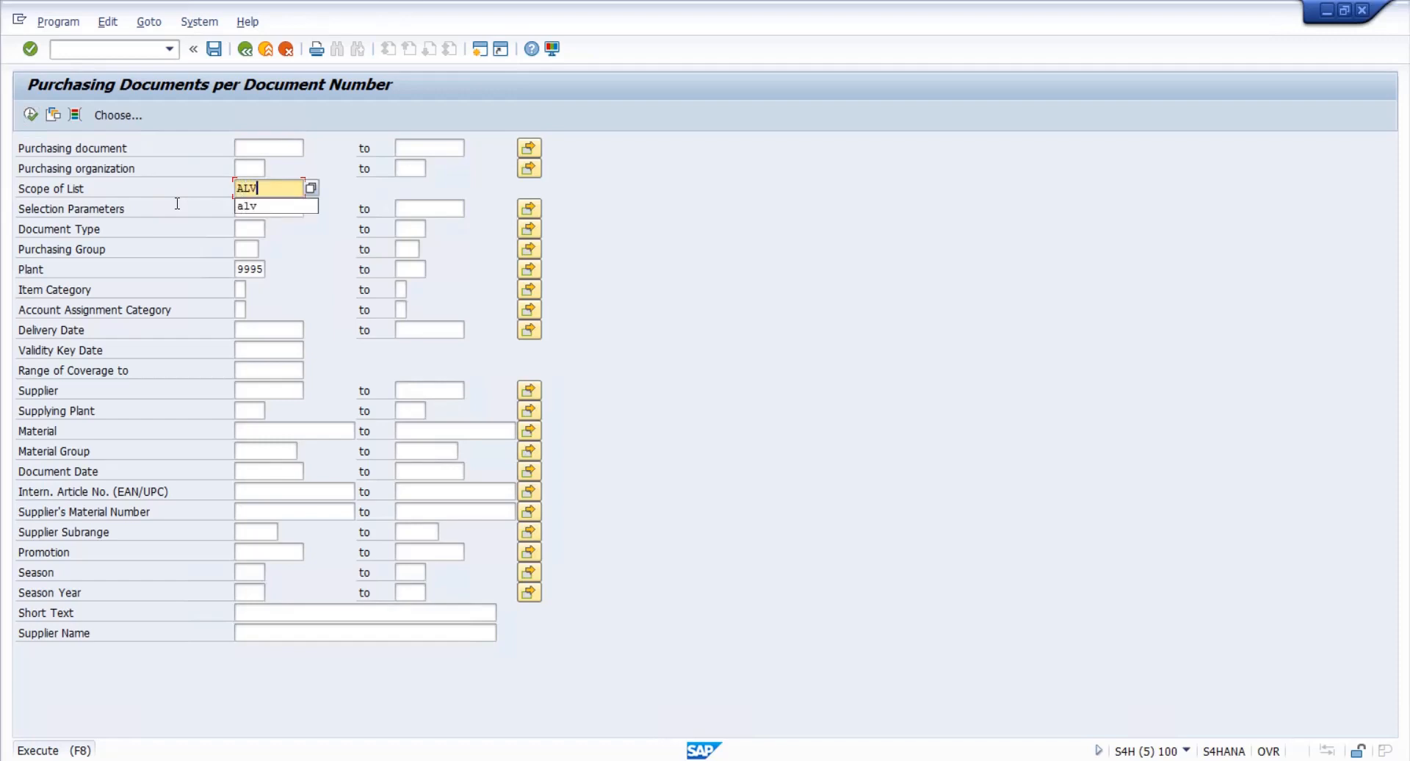
key(F8)
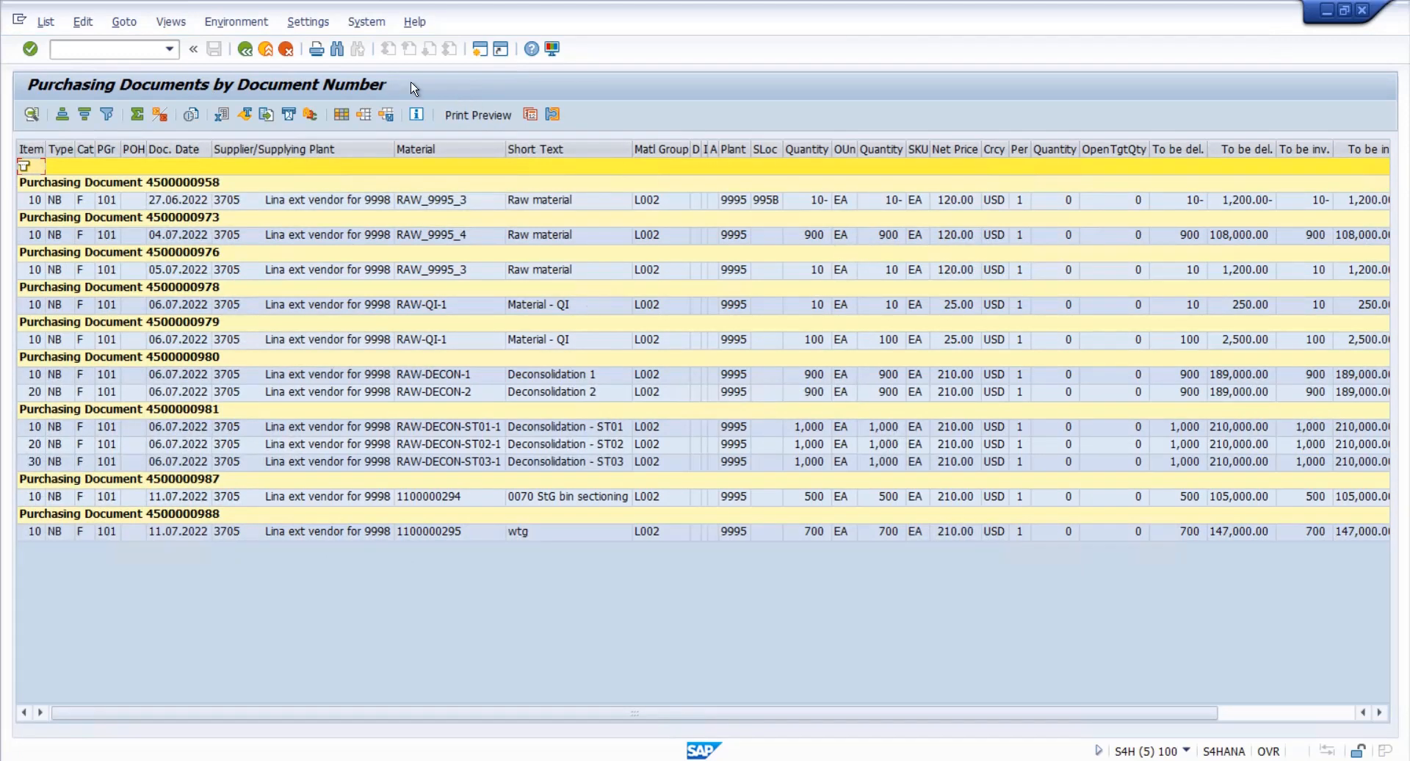
- Change the list layout to display the Purchasing Document column and remove the total on No. of Positions
click(344, 116)
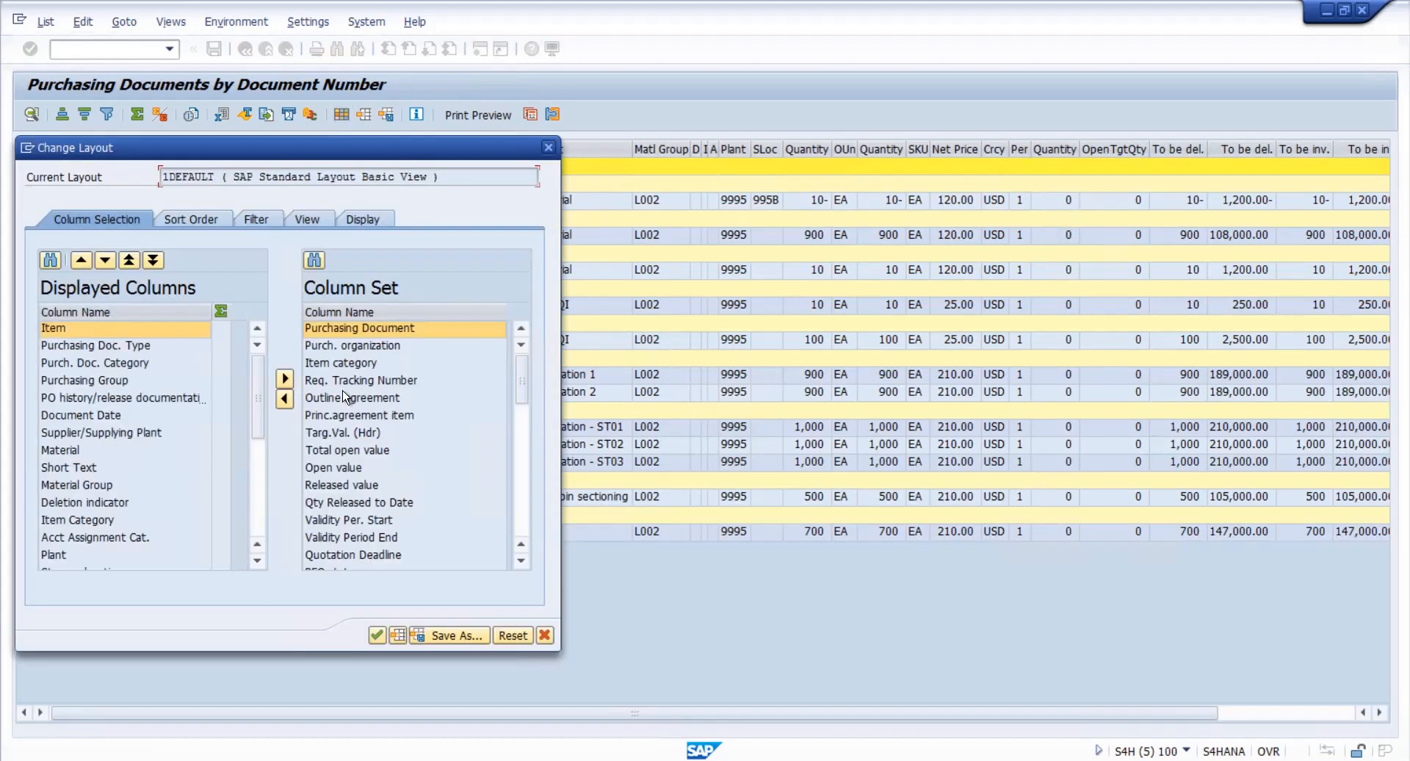
click(263, 524)
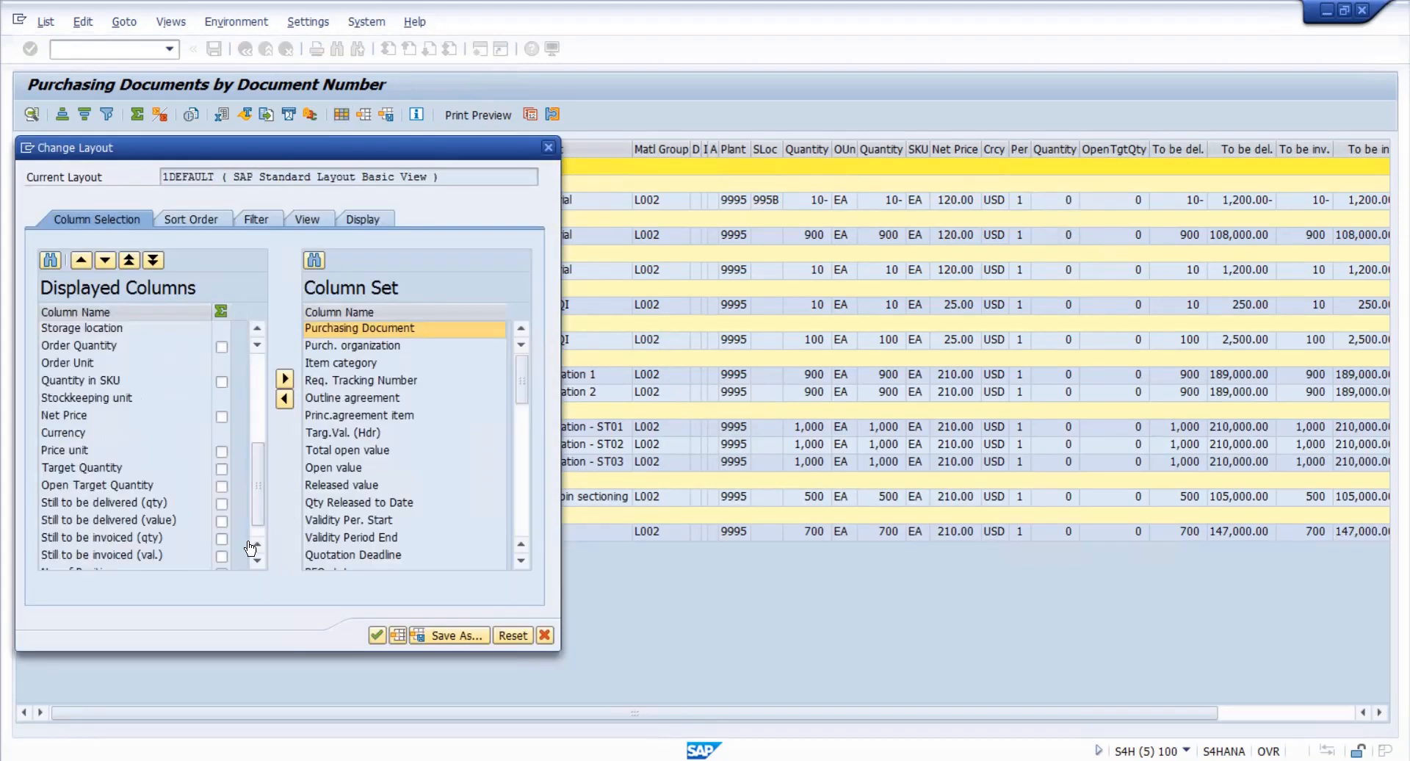
click(258, 533)
click(220, 556)
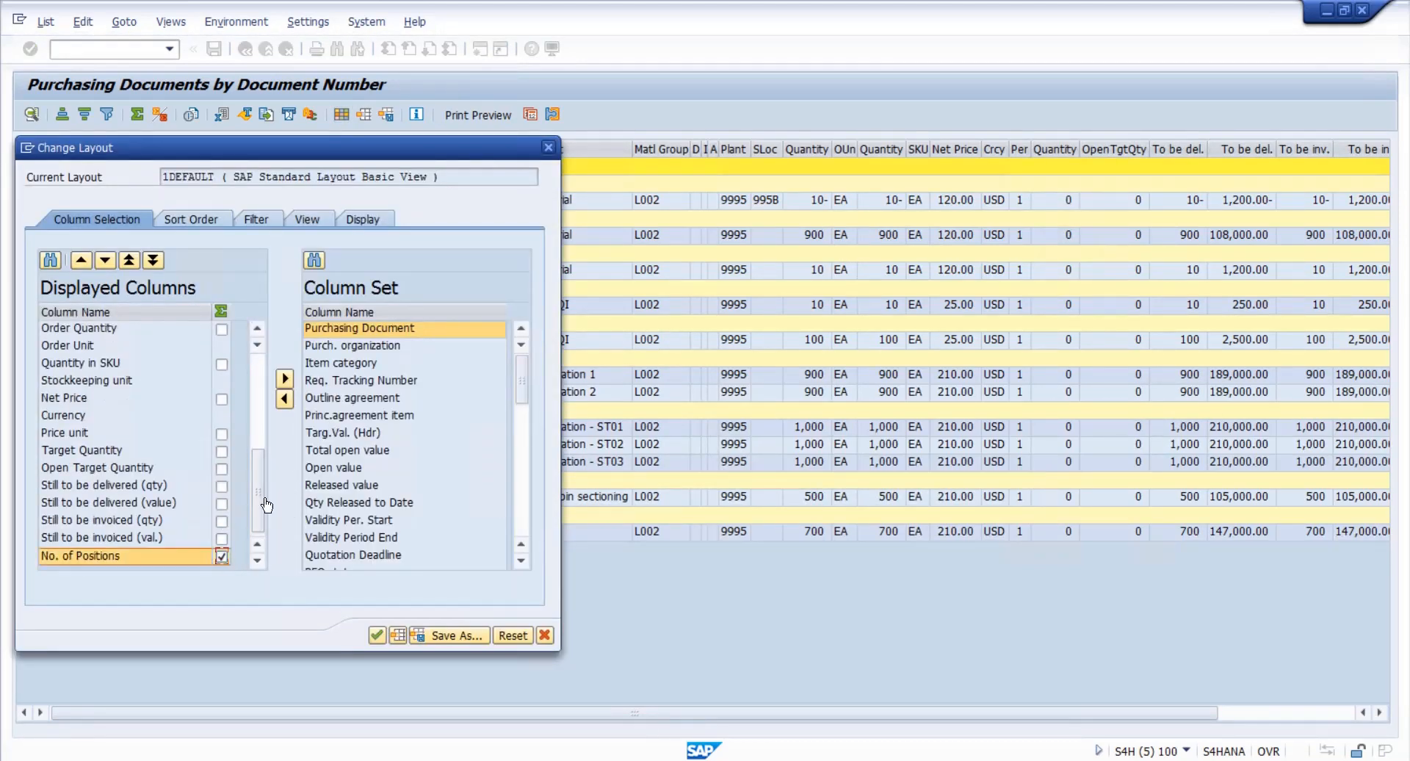
click(285, 401)
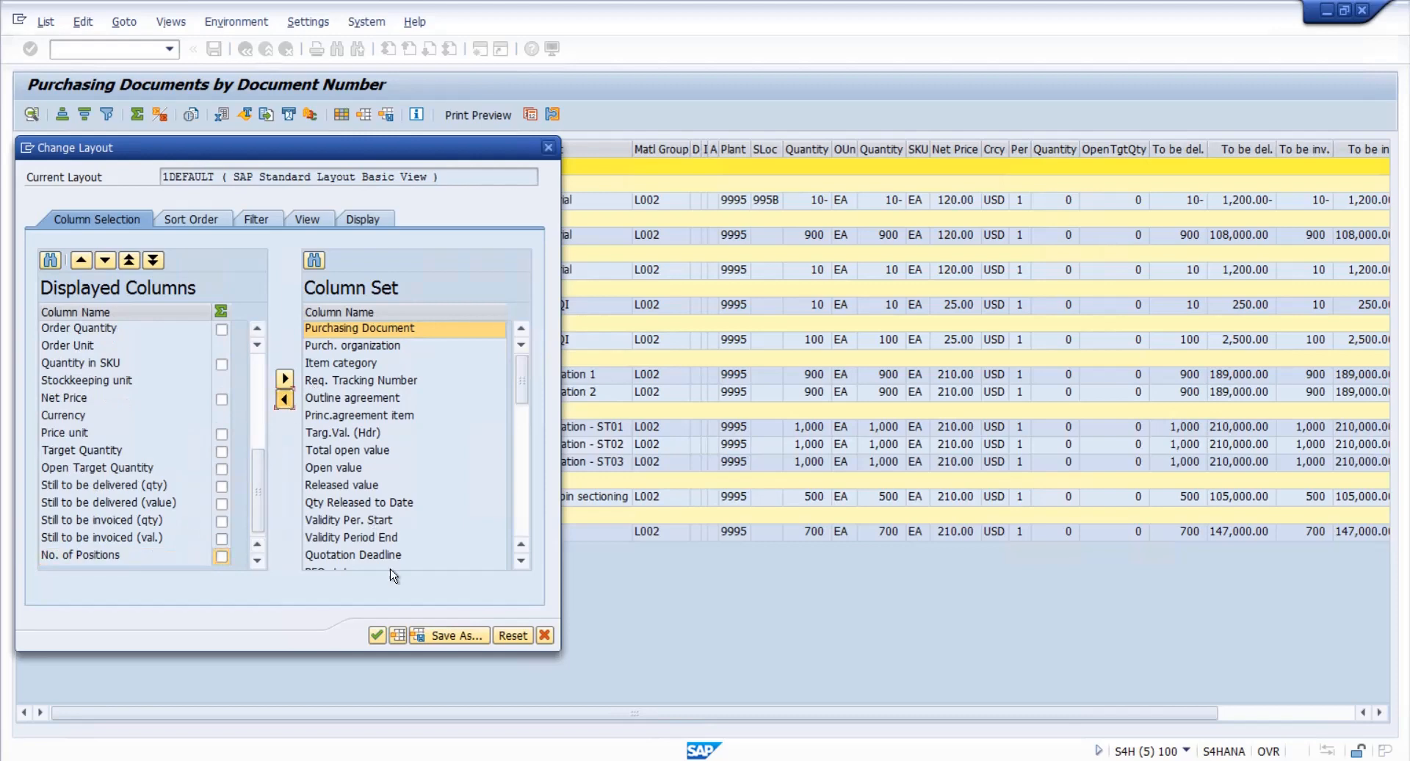
click(377, 635)
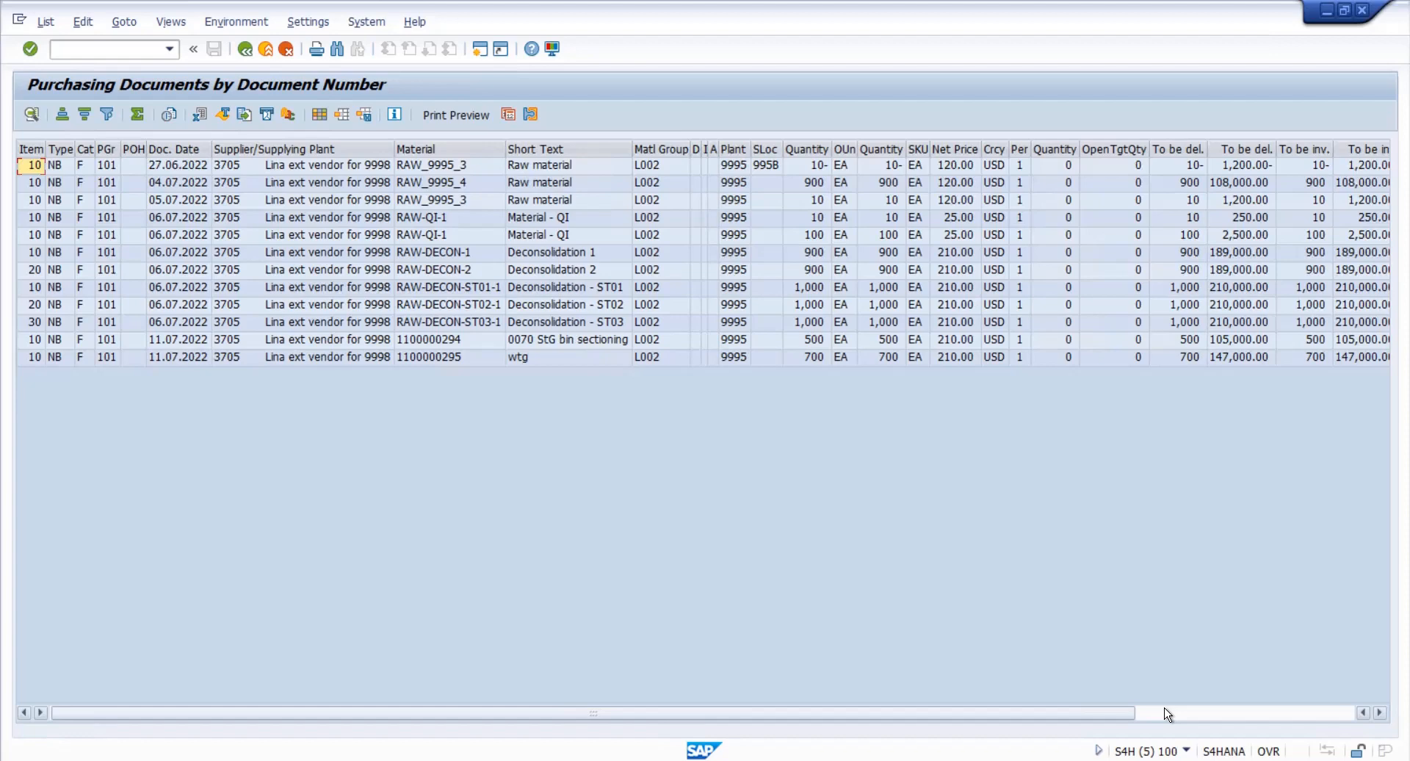
click(1168, 712)
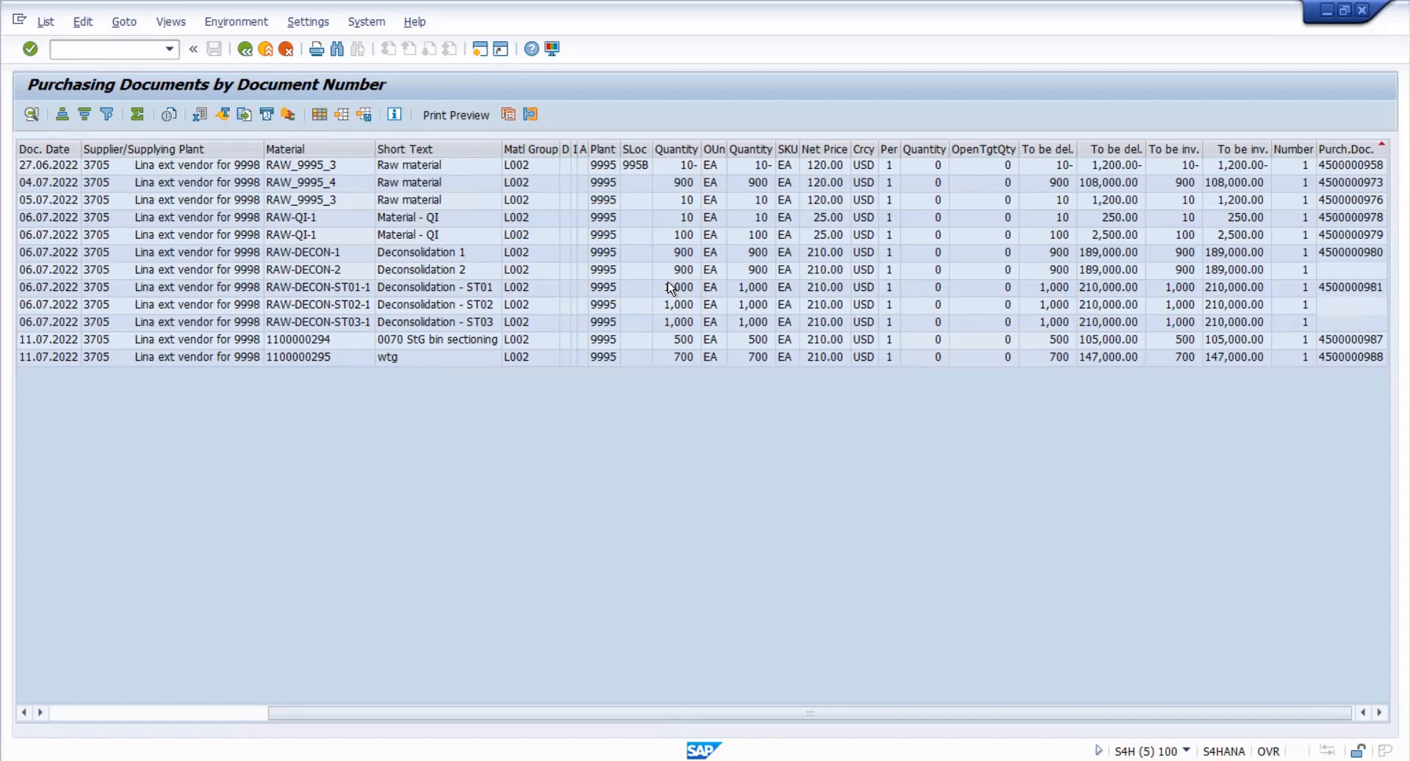
- Return to the selection screen, switch to the Excel notes and enter WE101 in C3 beside the line for POs without completed GR
click(242, 47)
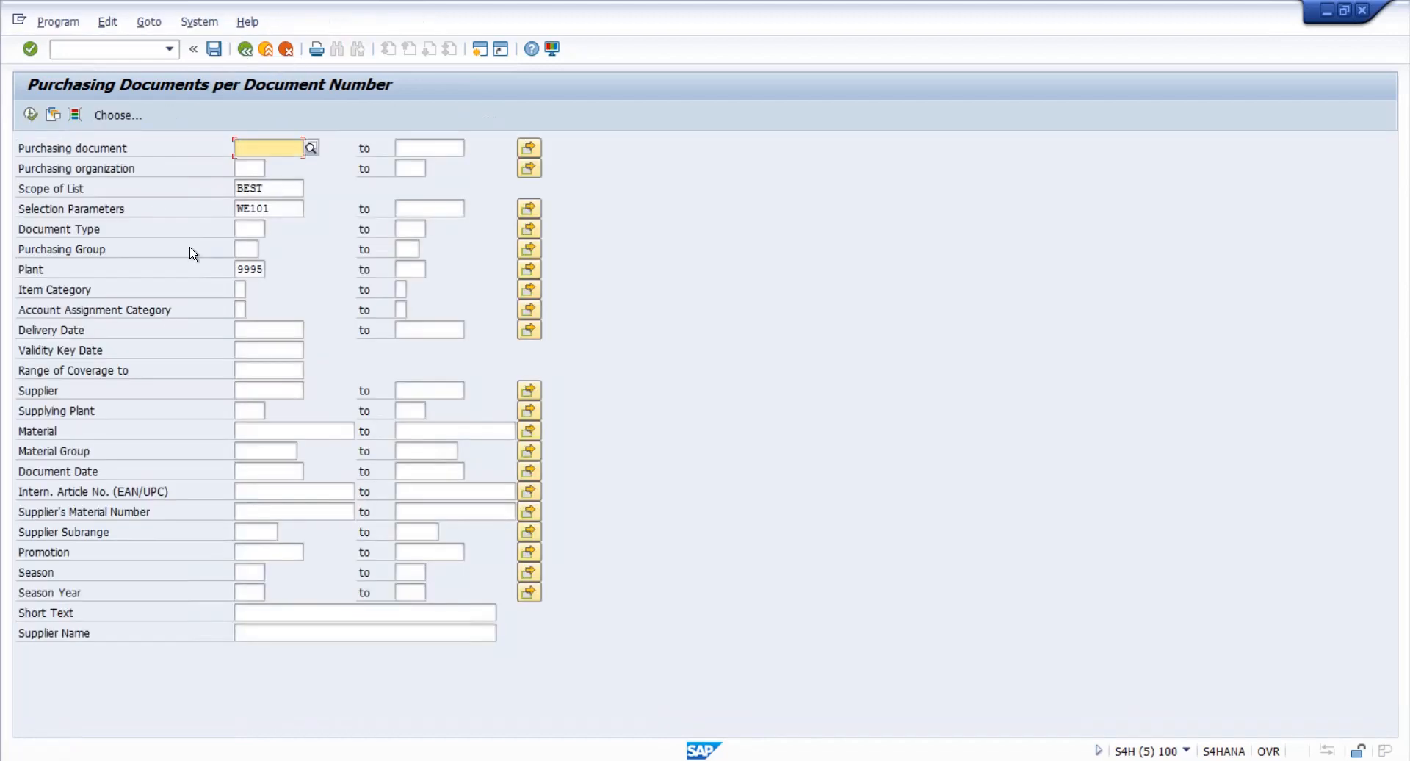
click(275, 187)
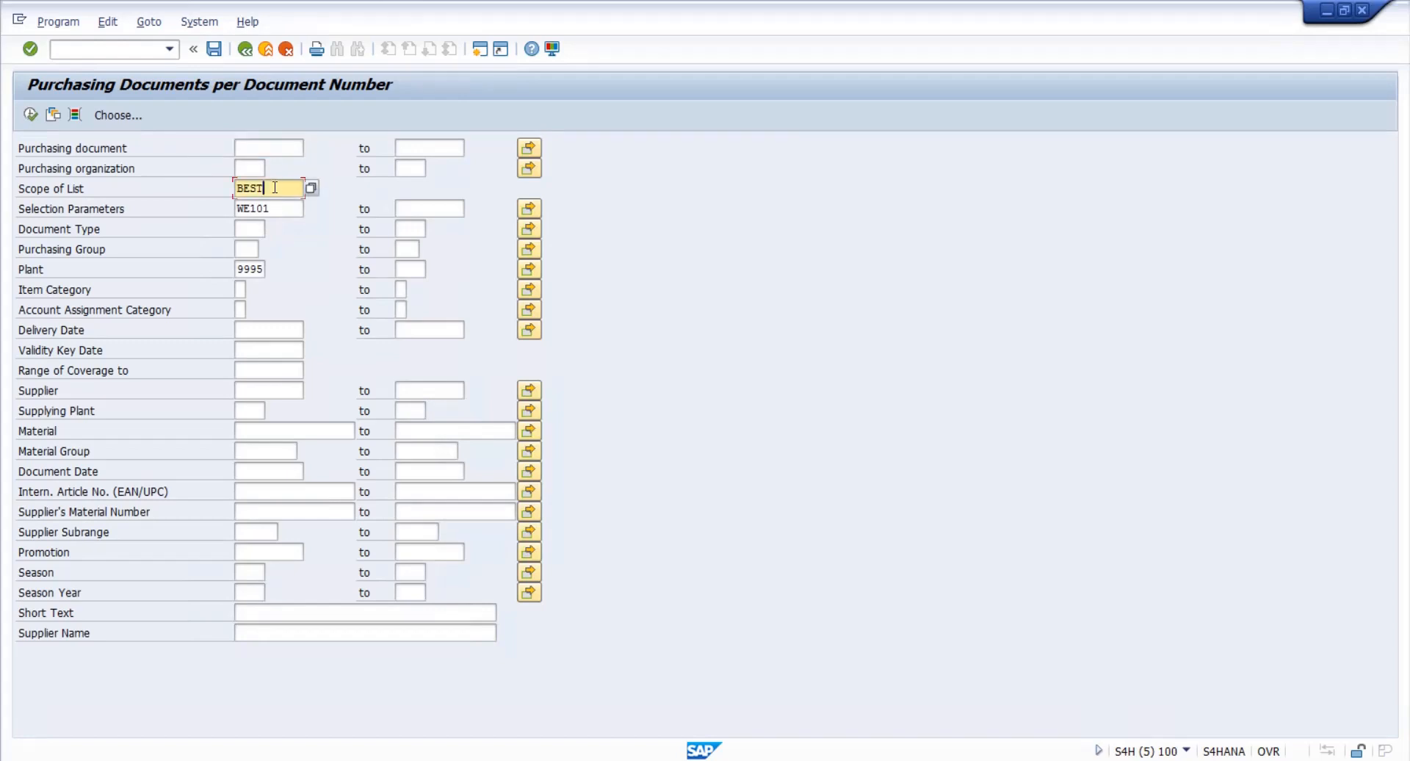
click(291, 760)
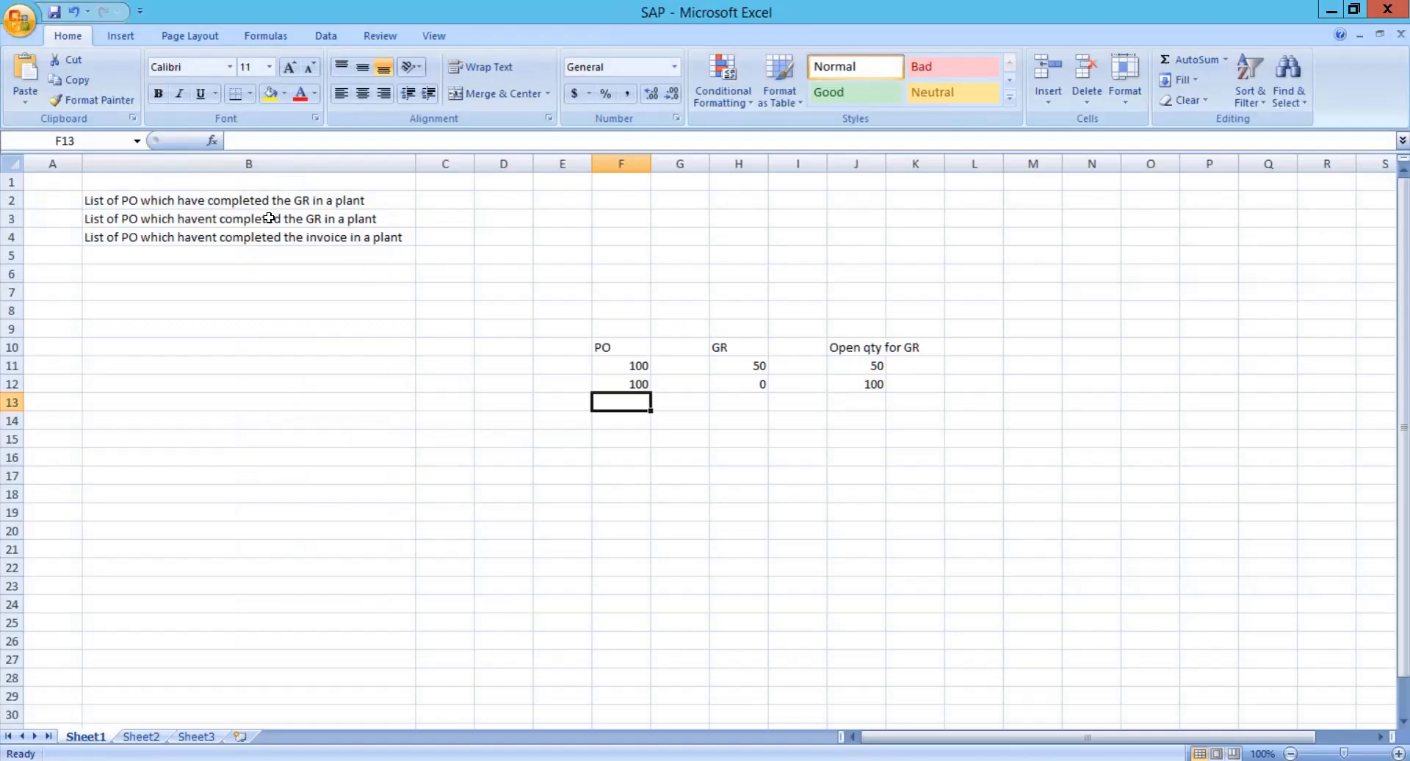
click(427, 223)
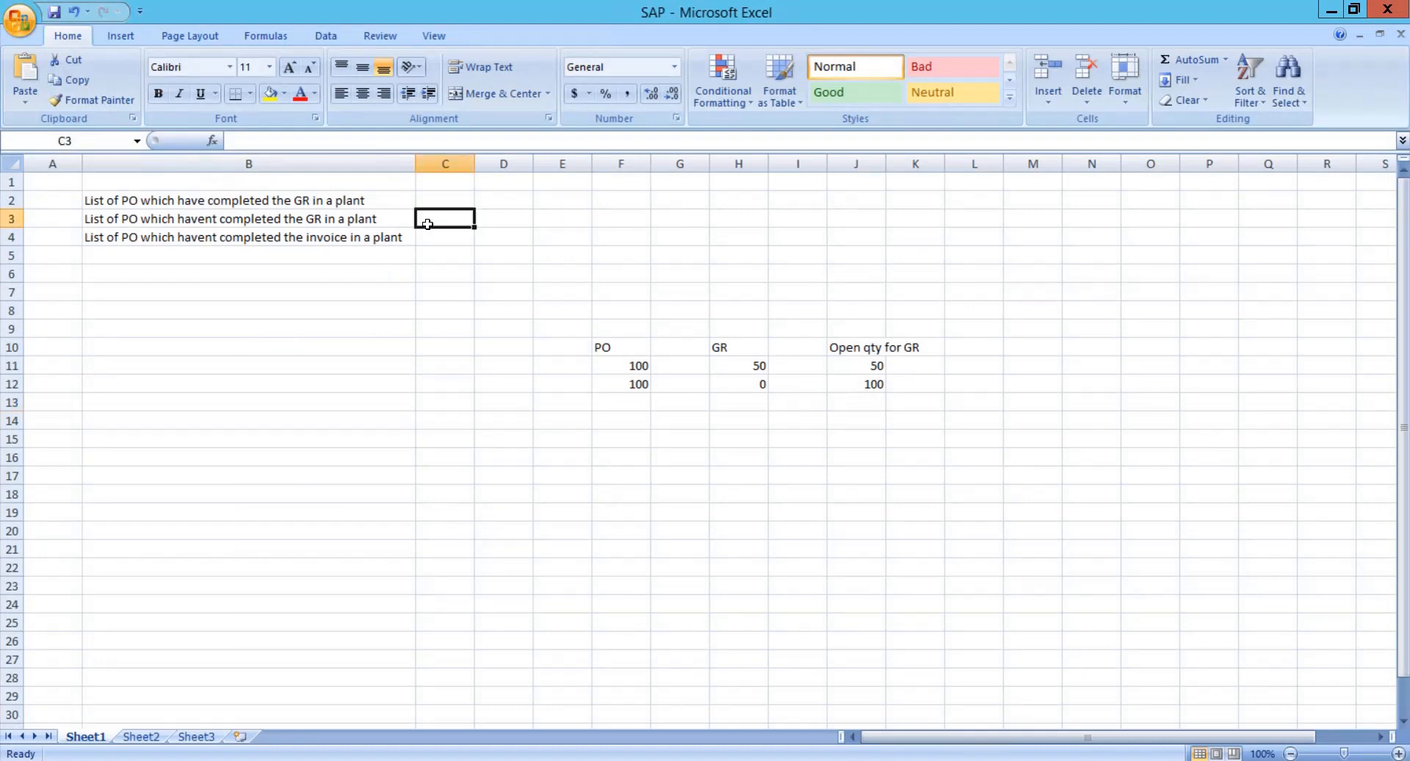
text(WE101)
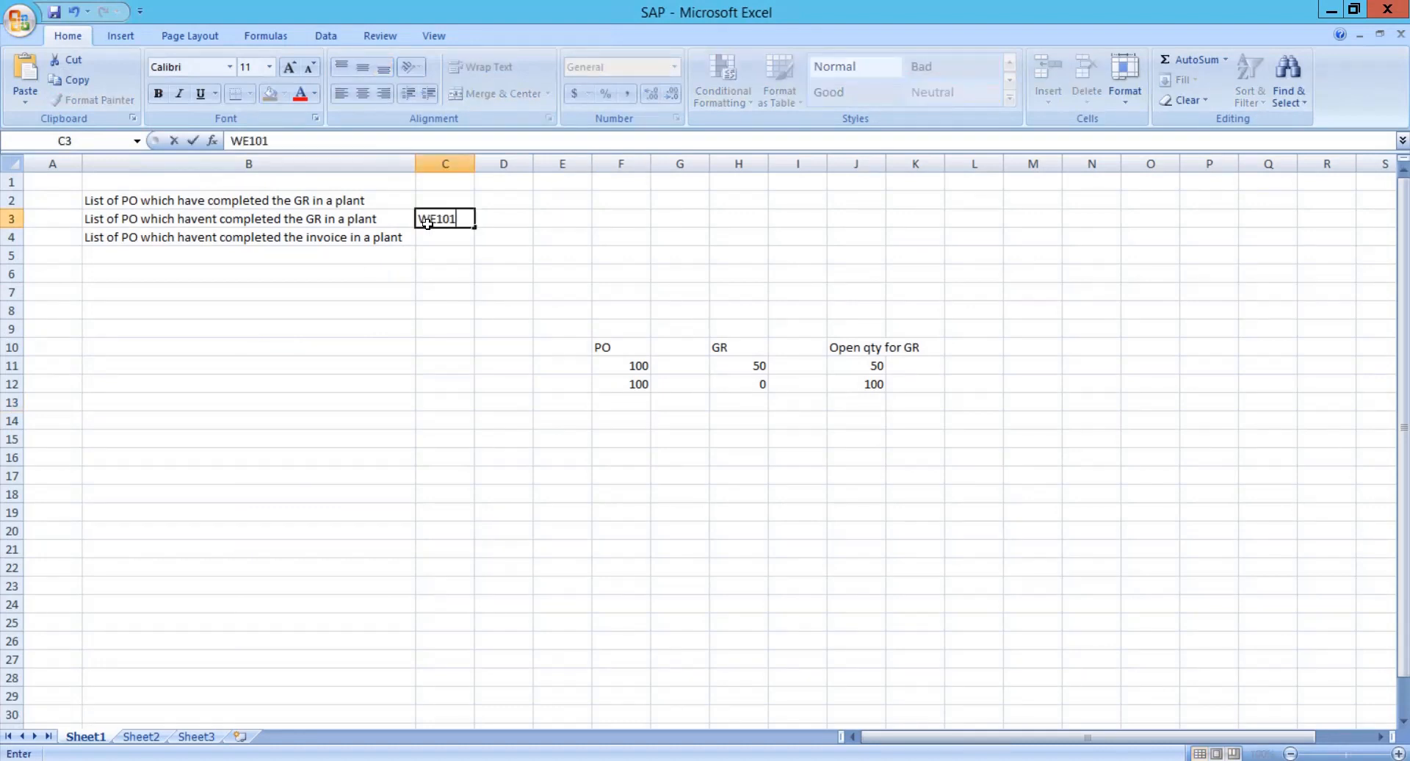
key(Return)
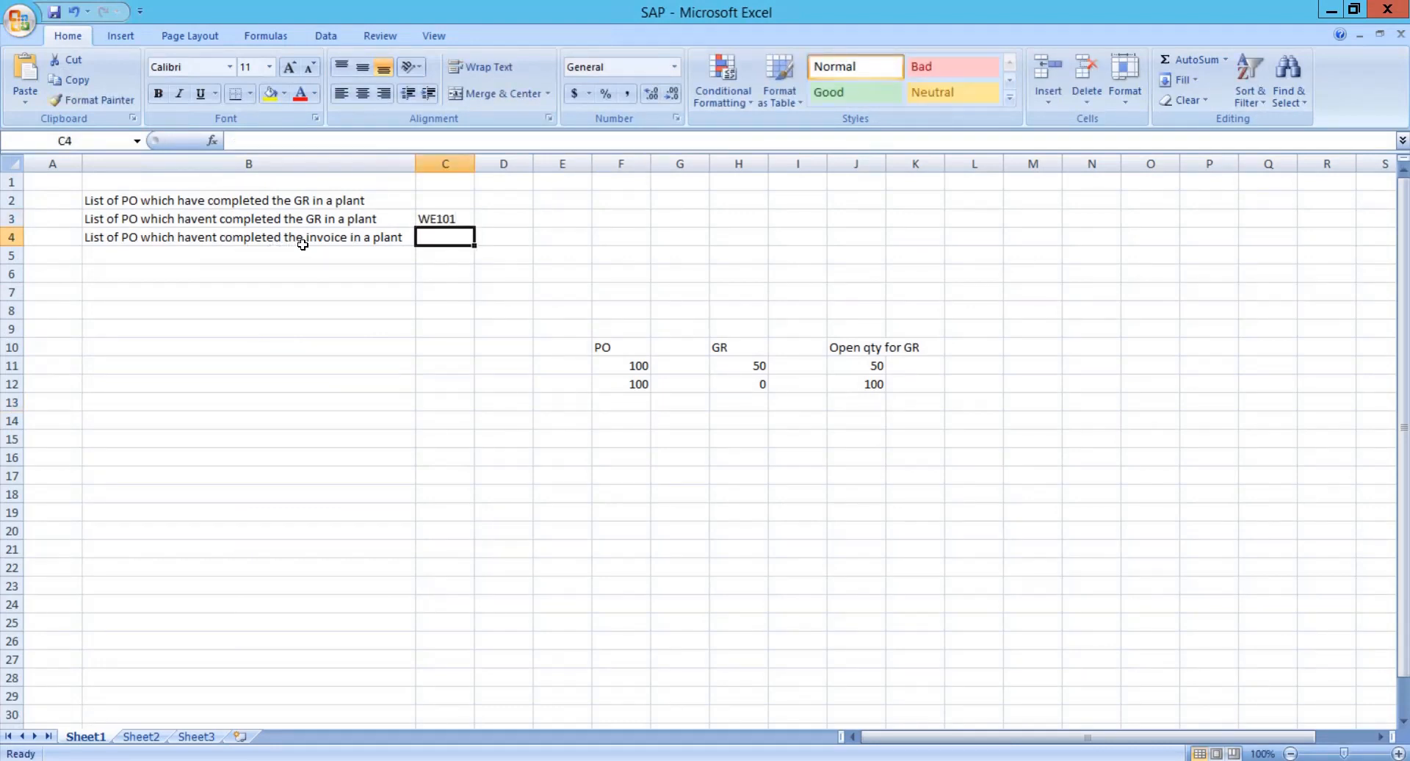
- Switch back to the SAP selection screen and set the scope of list to ALV
click(242, 760)
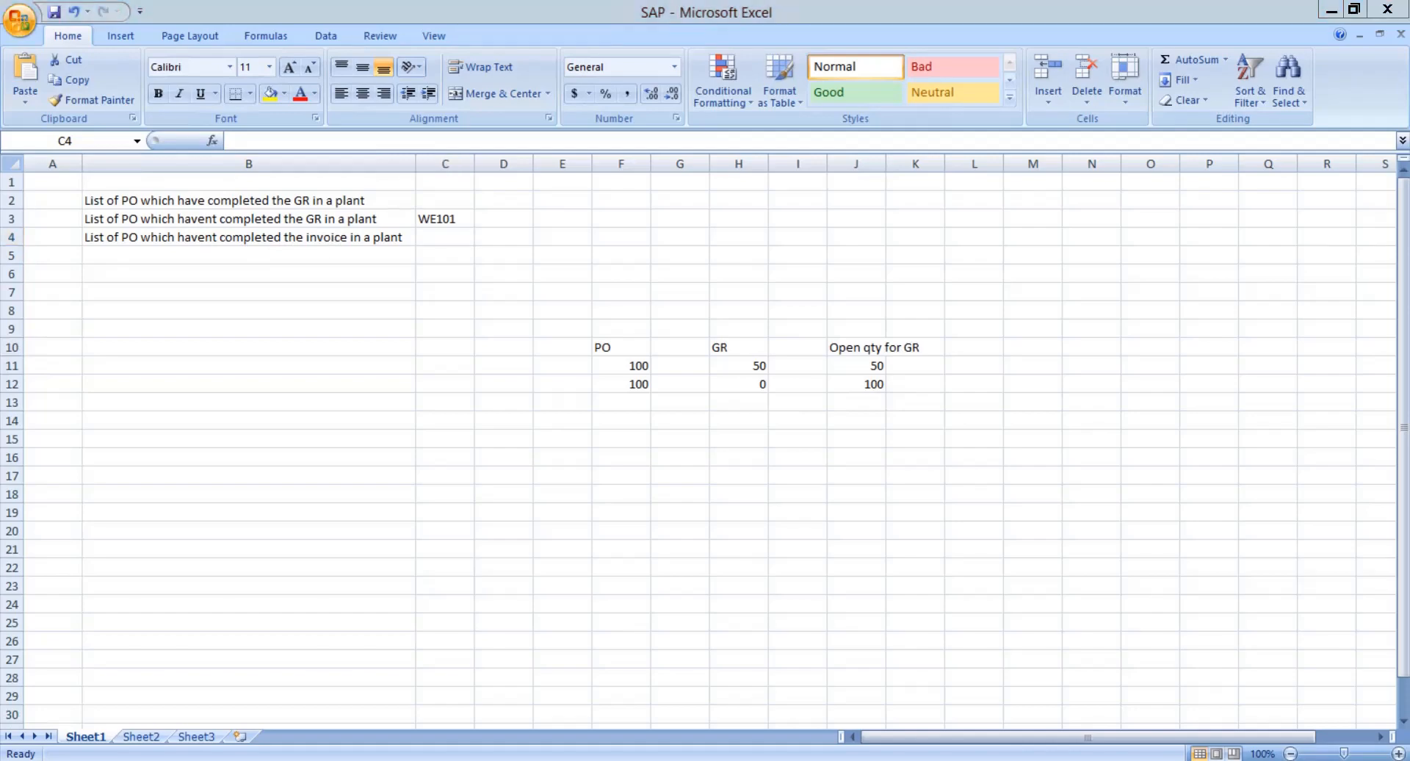
click(310, 737)
click(297, 193)
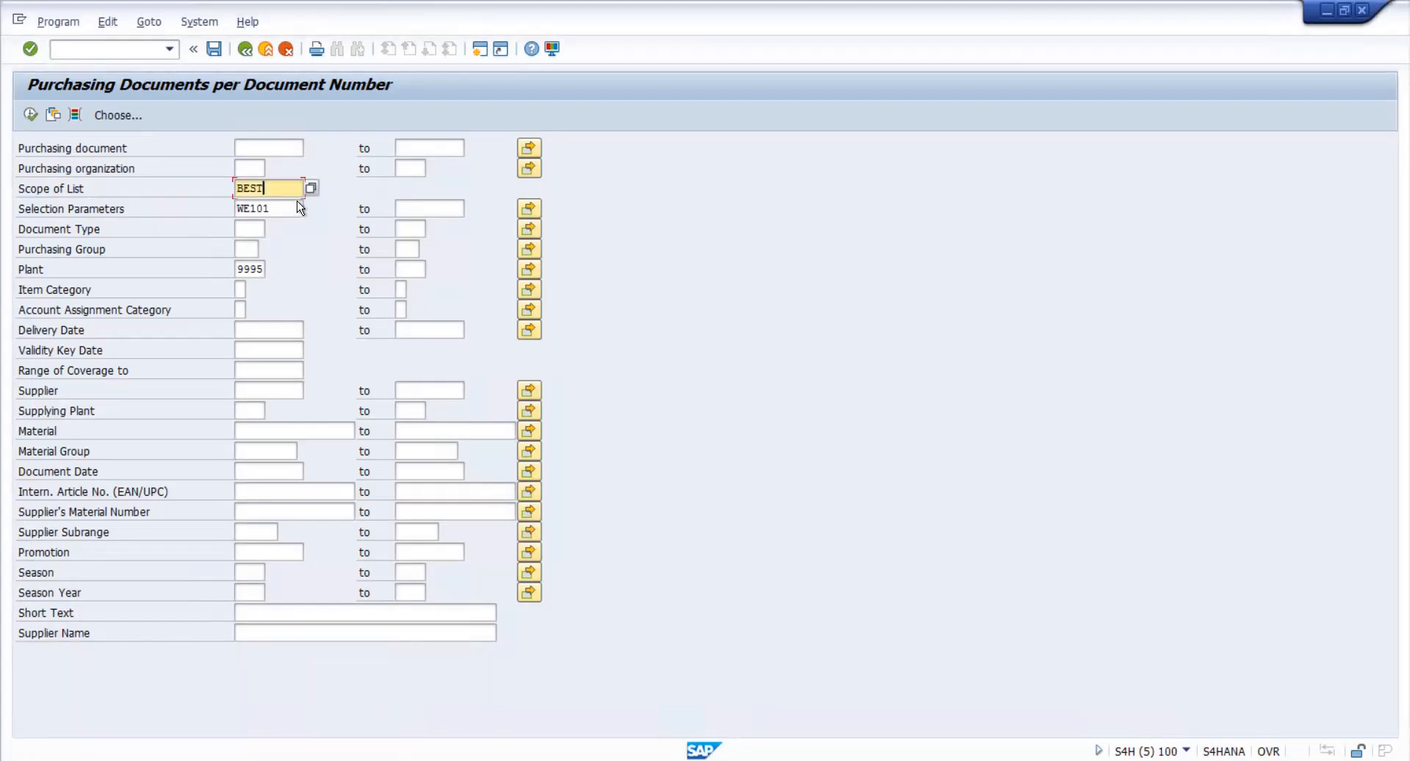
key(BackSpace)
key(BackSpace)
key(BackSpace)
key(BackSpace)
text(alv)
key(Tab)
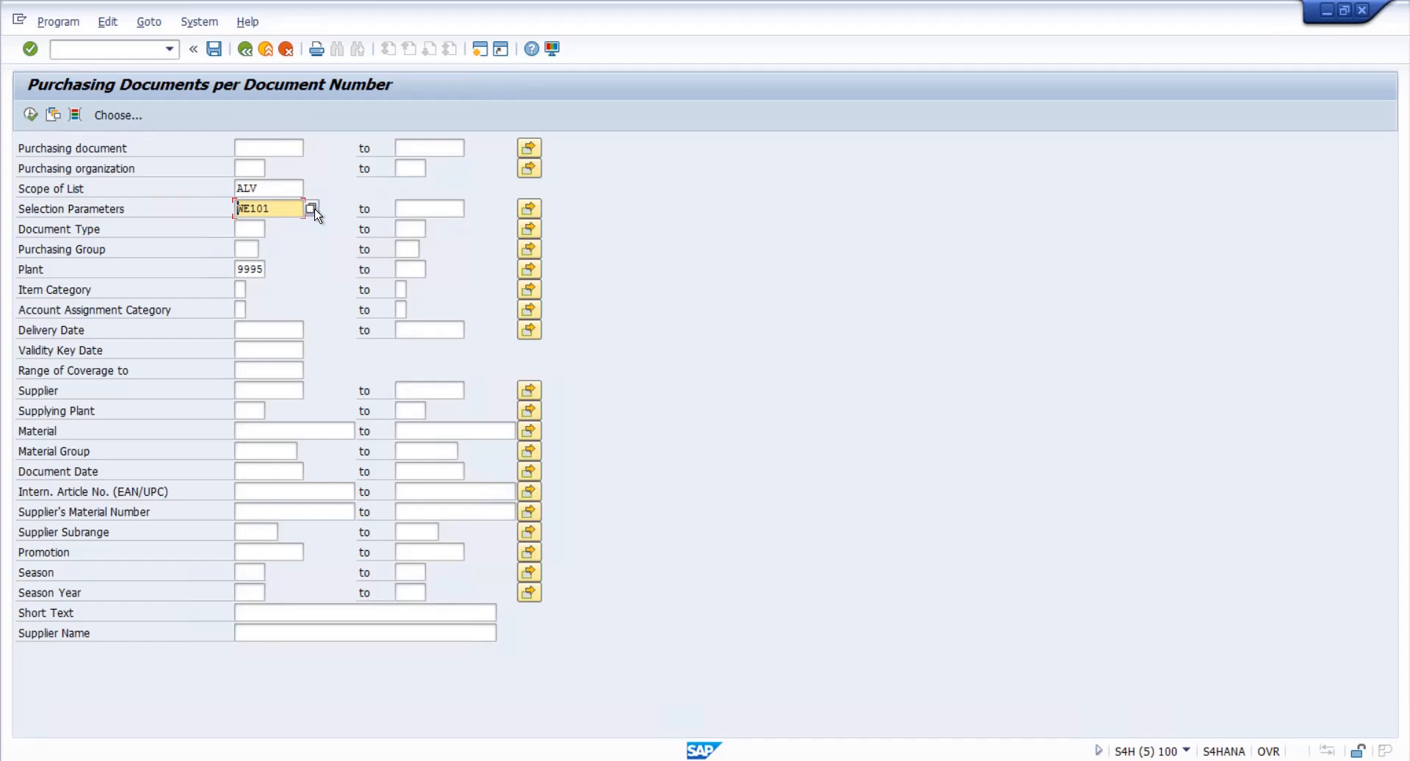
- Choose the selection parameter RECHNUNG for open invoices and run the report for plant 9995
click(311, 209)
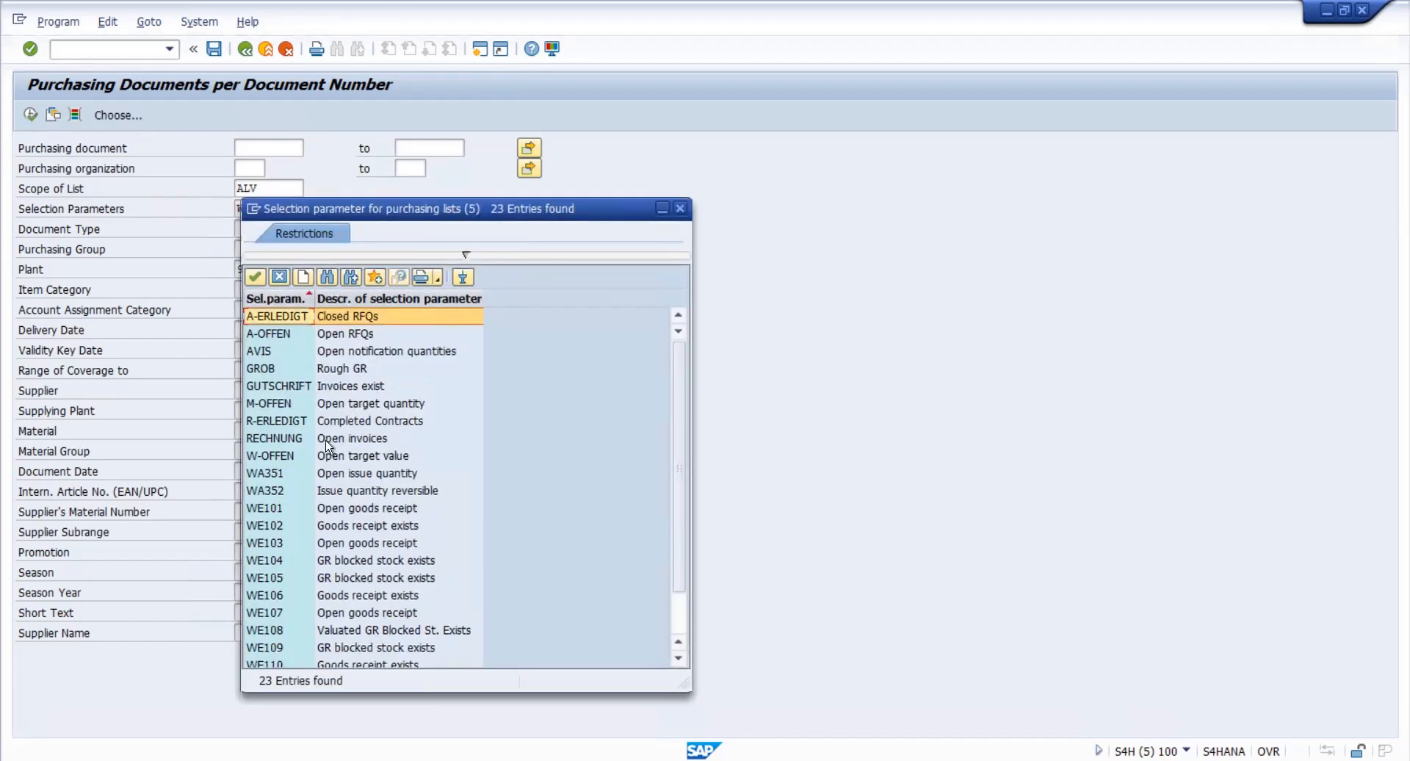
click(325, 439)
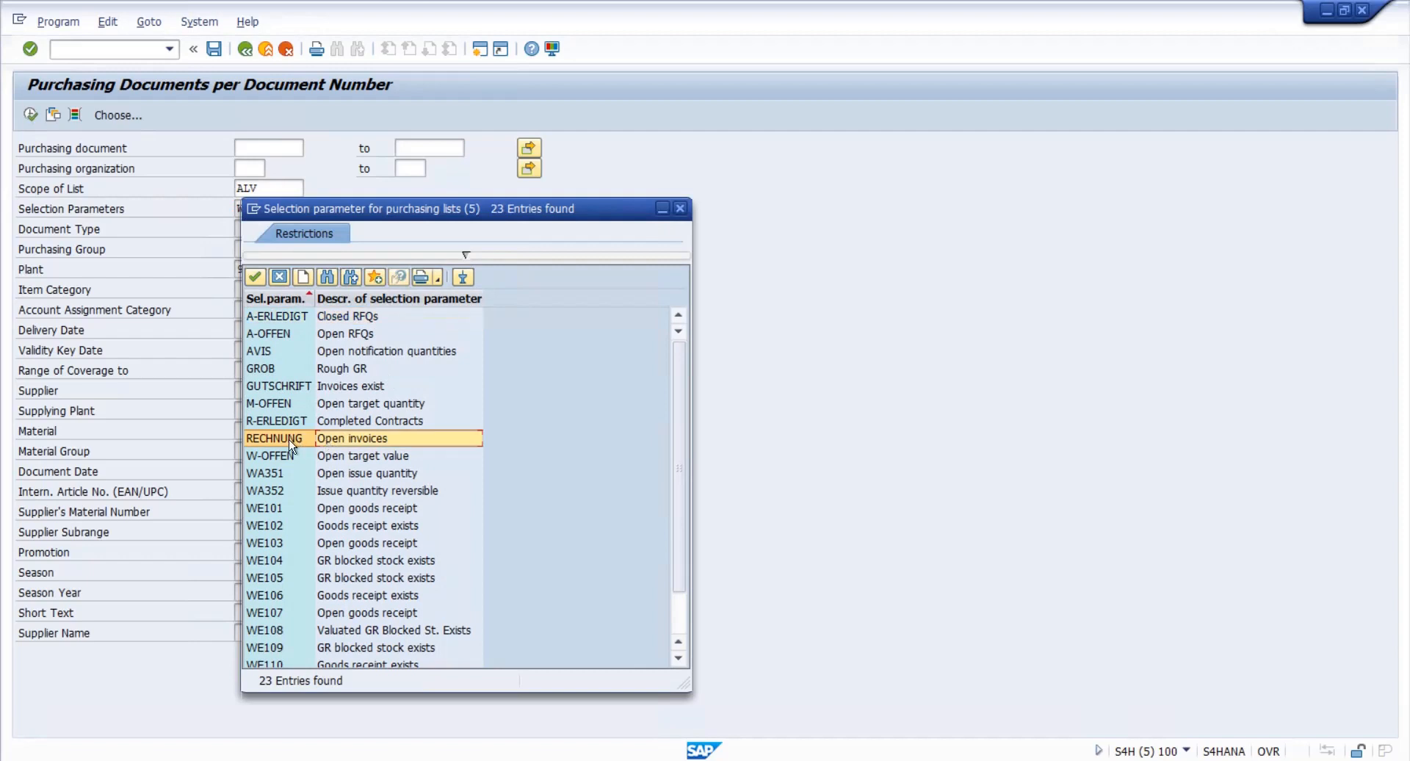
double_click(354, 438)
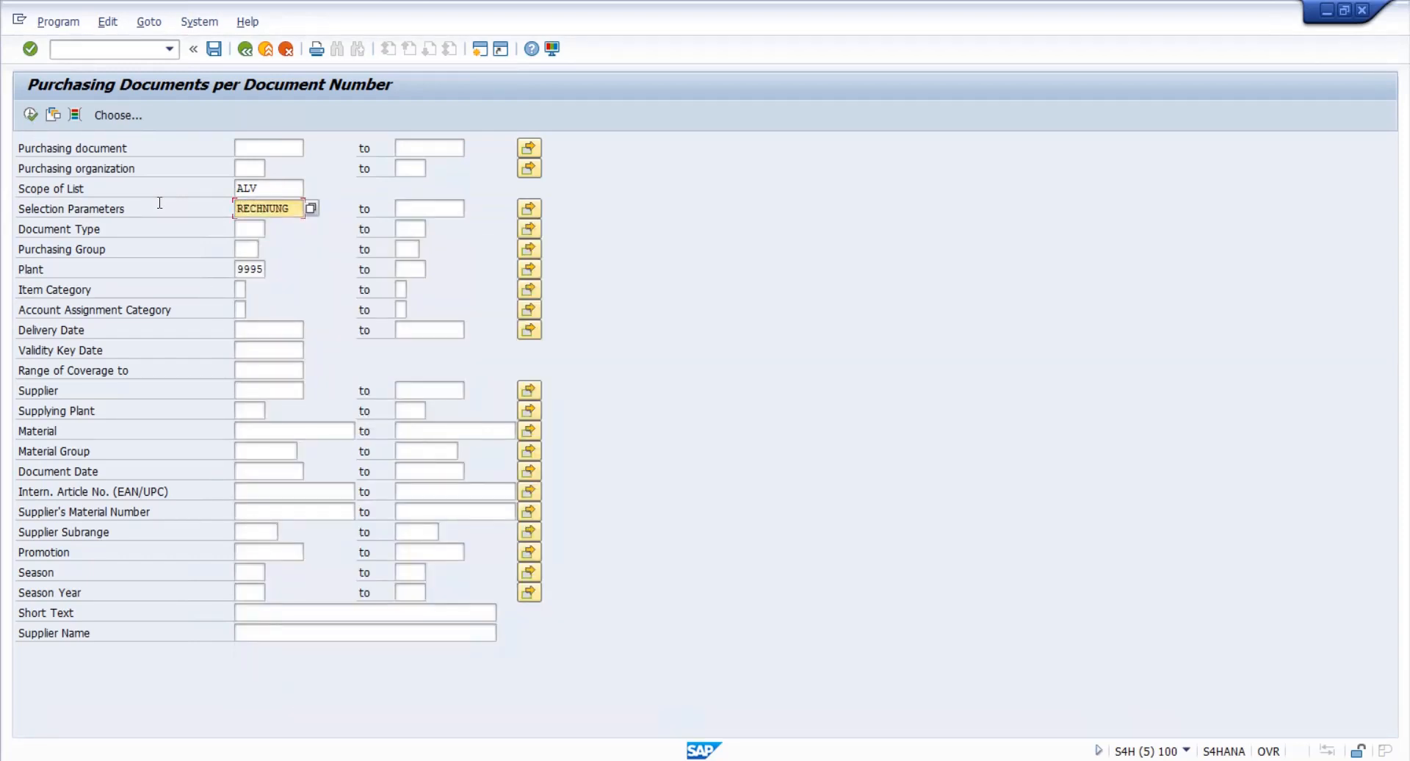
click(31, 115)
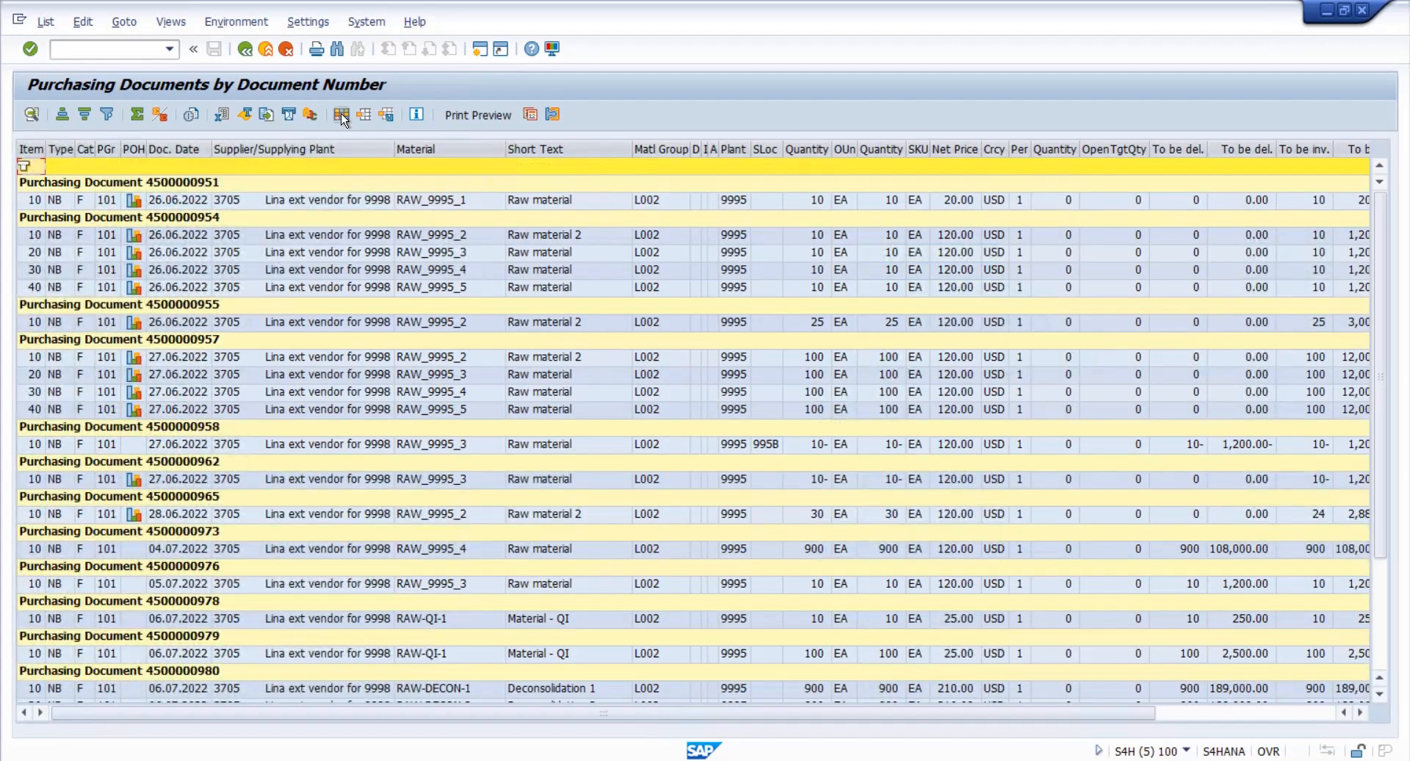
- Add the Purchasing Document column to the open invoices list and turn off the No. of Positions total
click(341, 113)
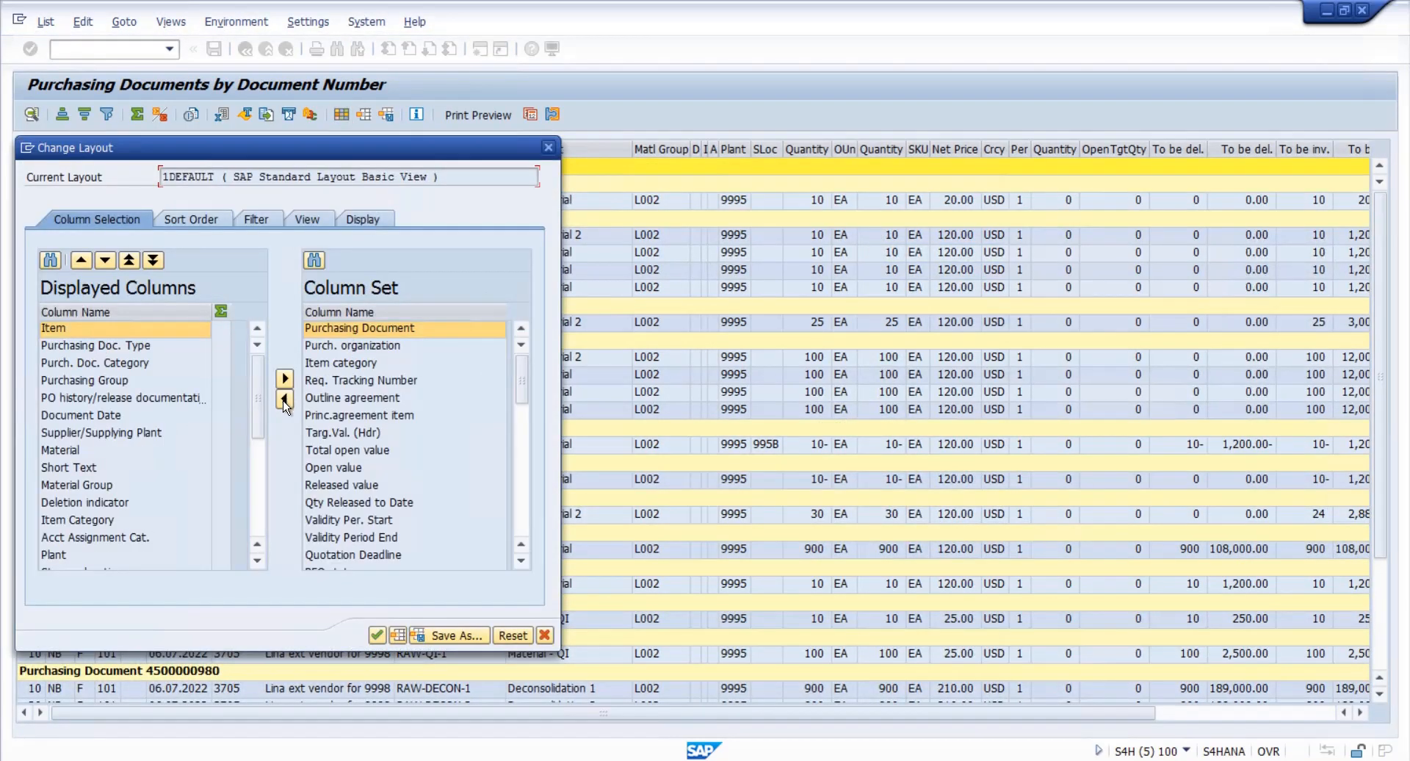
click(284, 400)
click(257, 520)
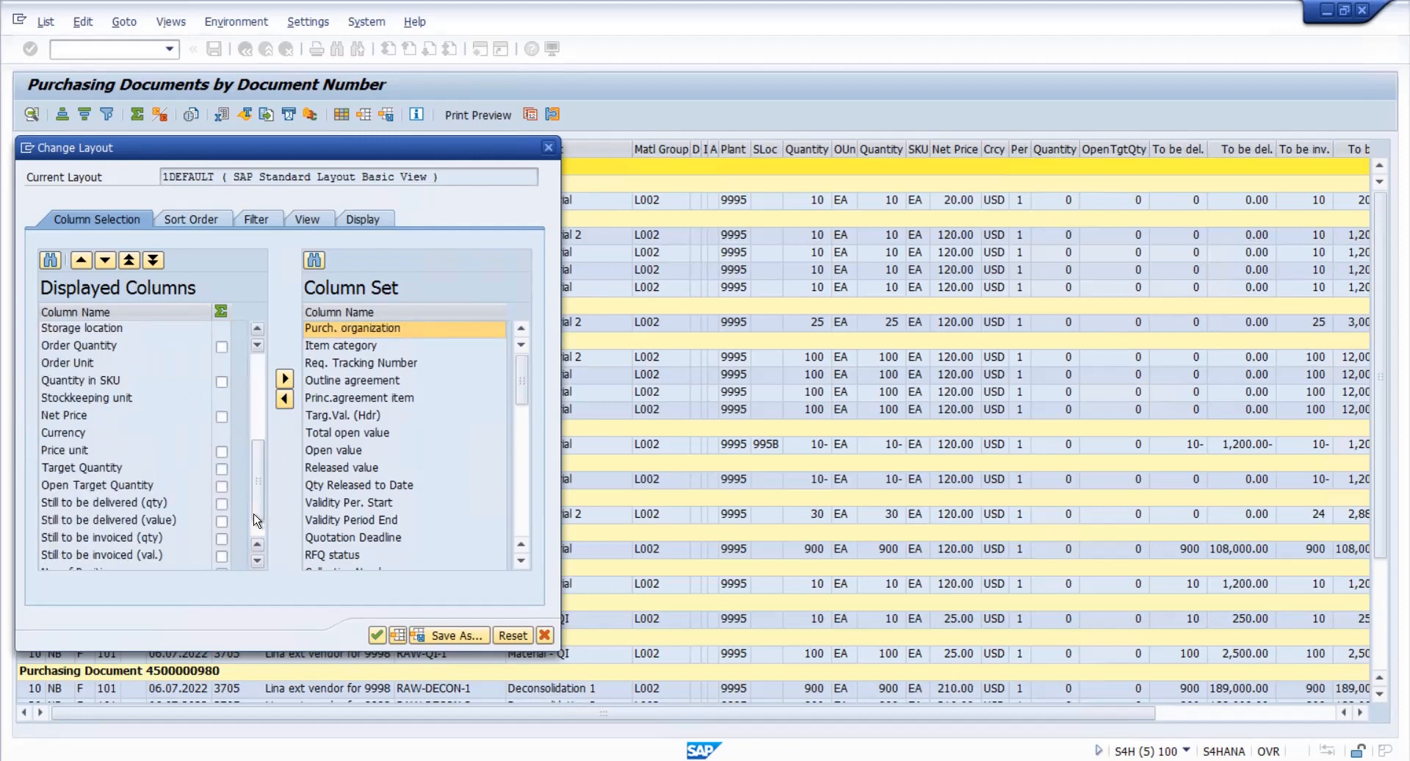
click(256, 528)
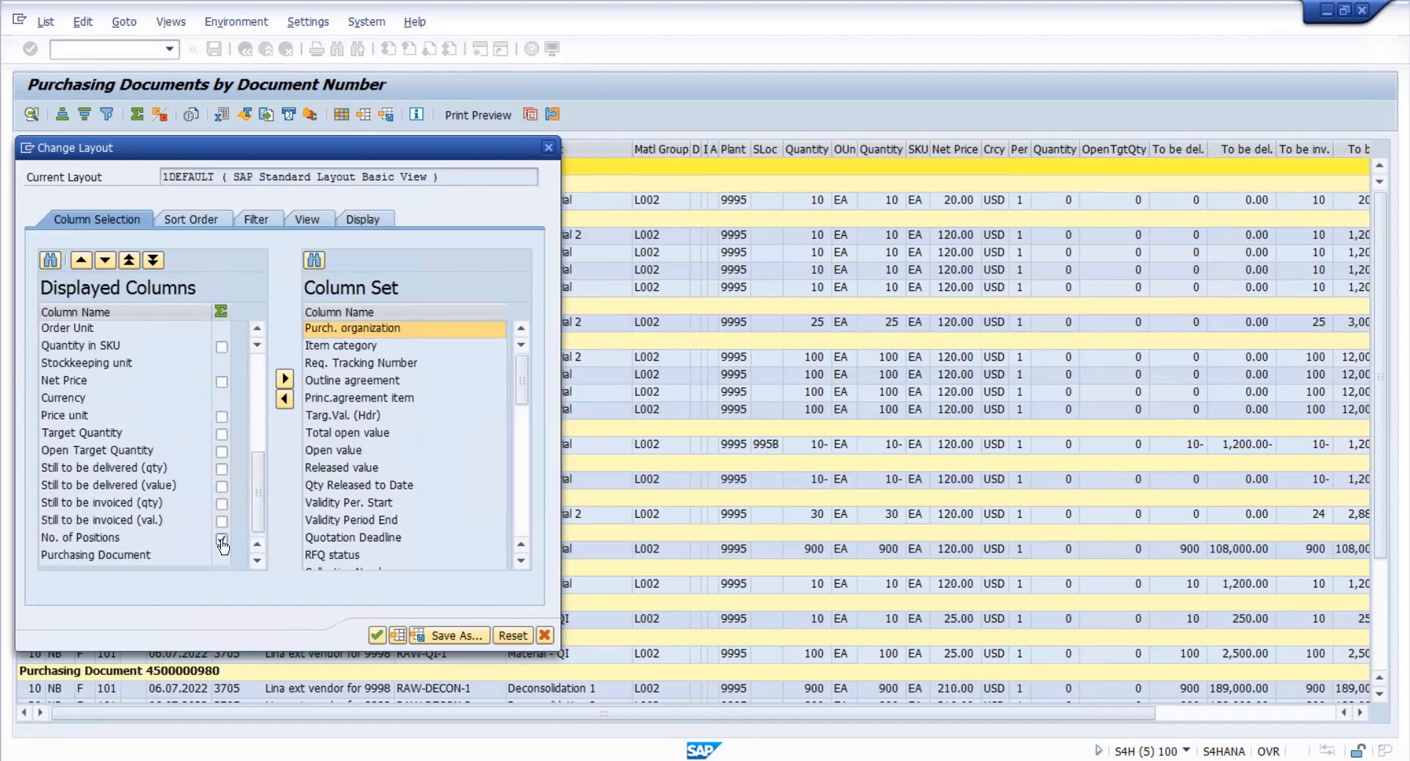
click(221, 539)
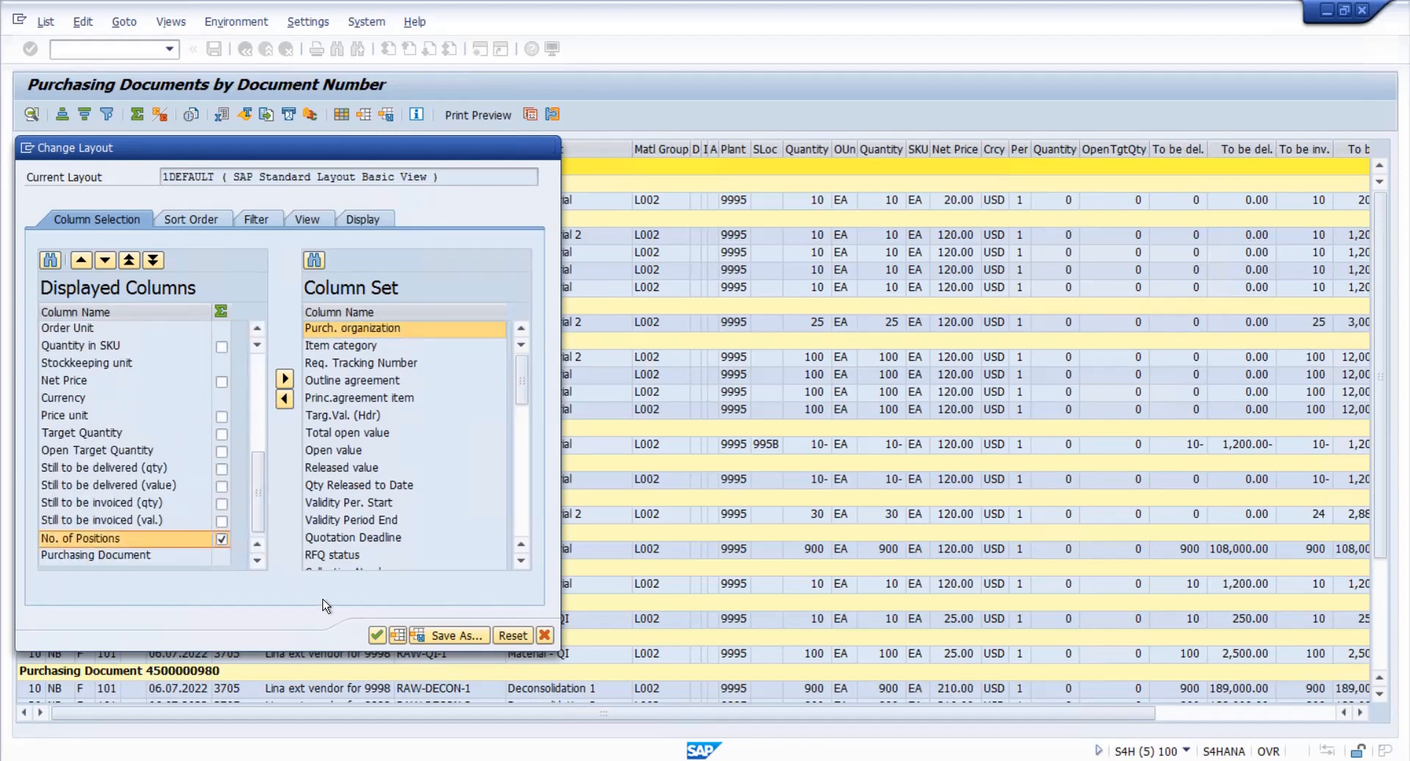
click(377, 636)
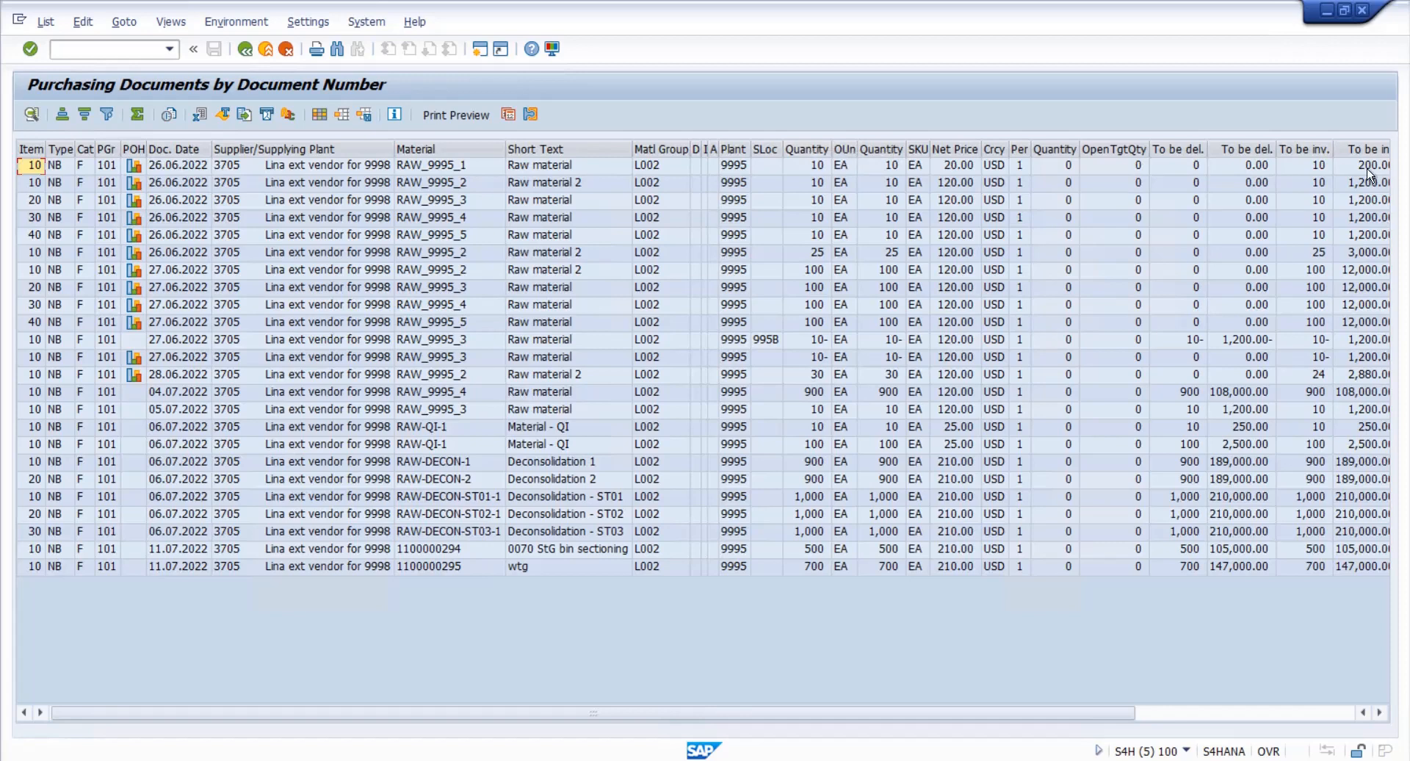
- Move the quantity still to be invoiced column beside the order quantity and select the 28.06.2022 item to compare both quantities
click(1312, 147)
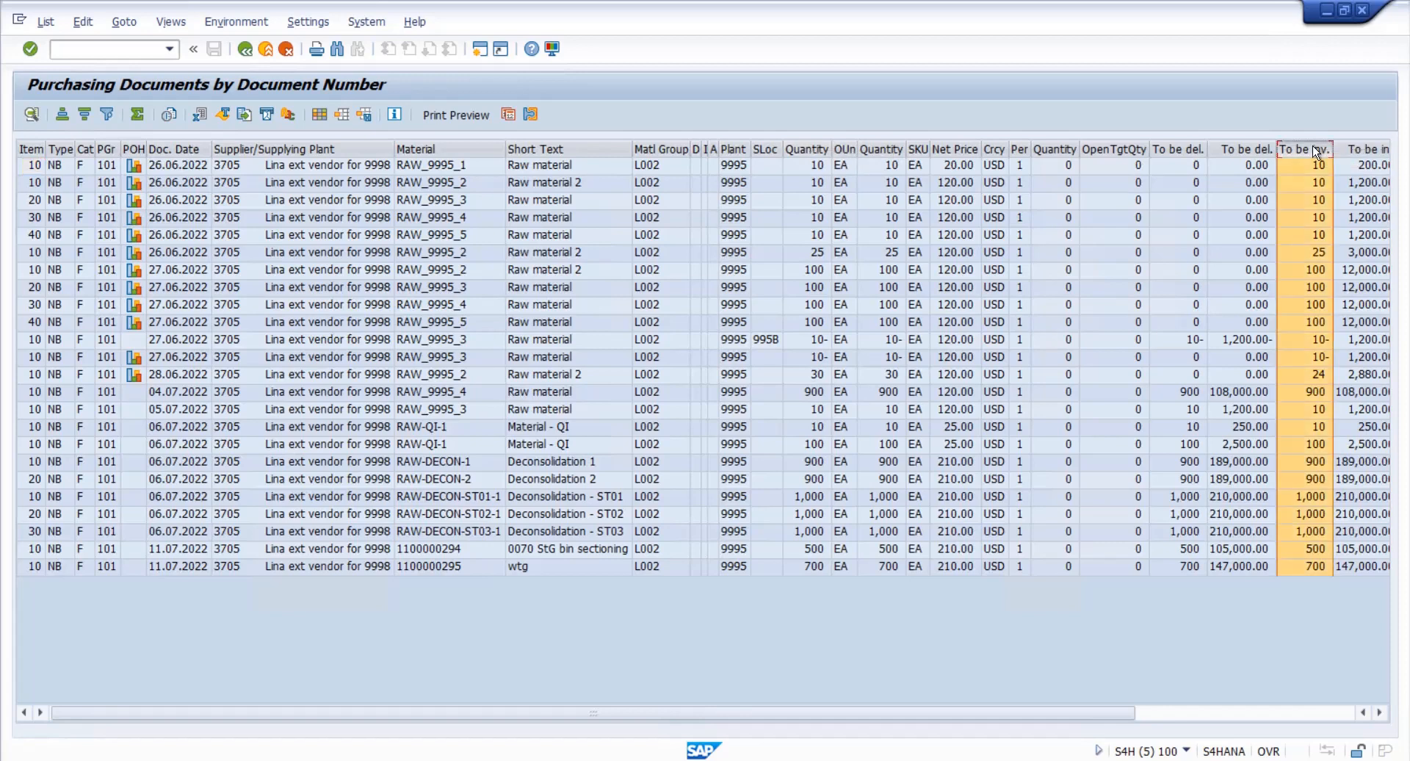
drag(1312, 145, 834, 152)
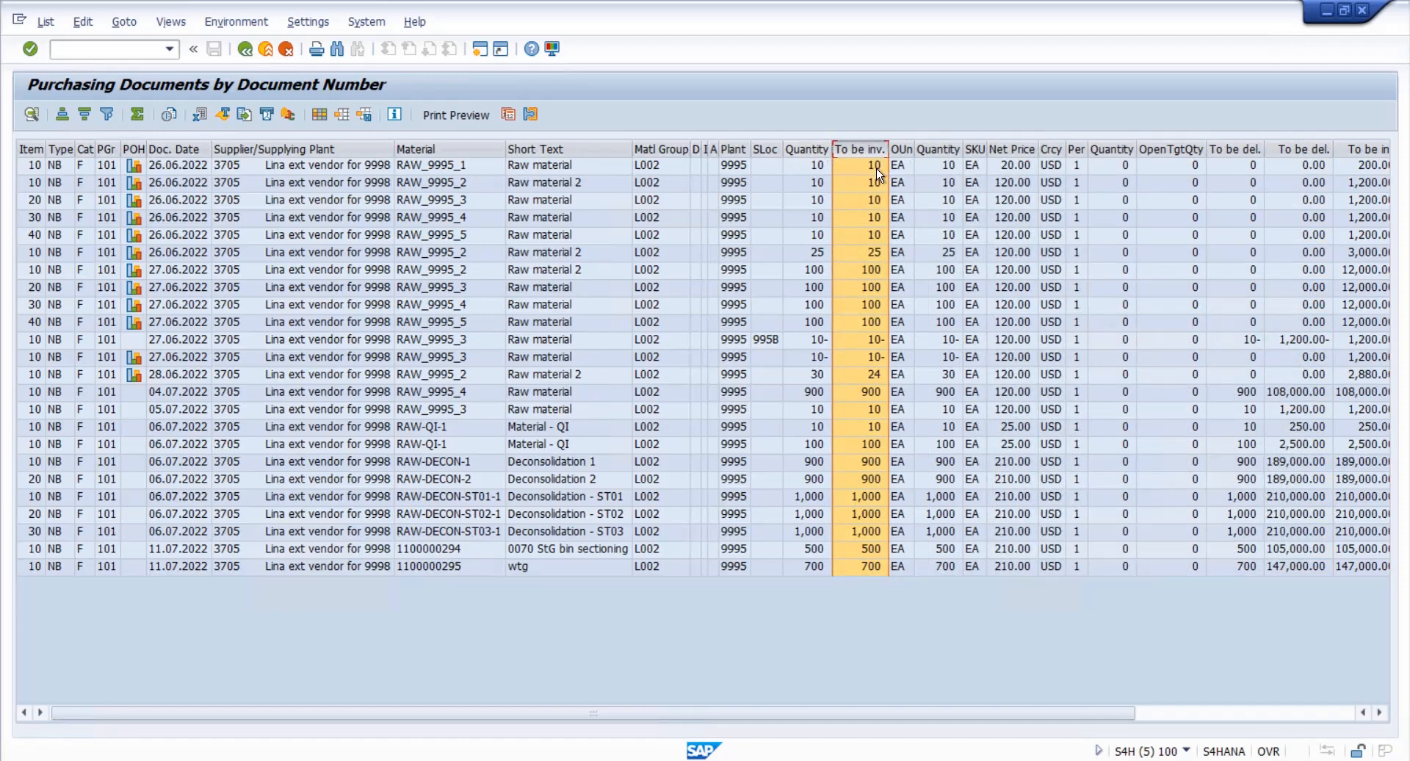
click(800, 377)
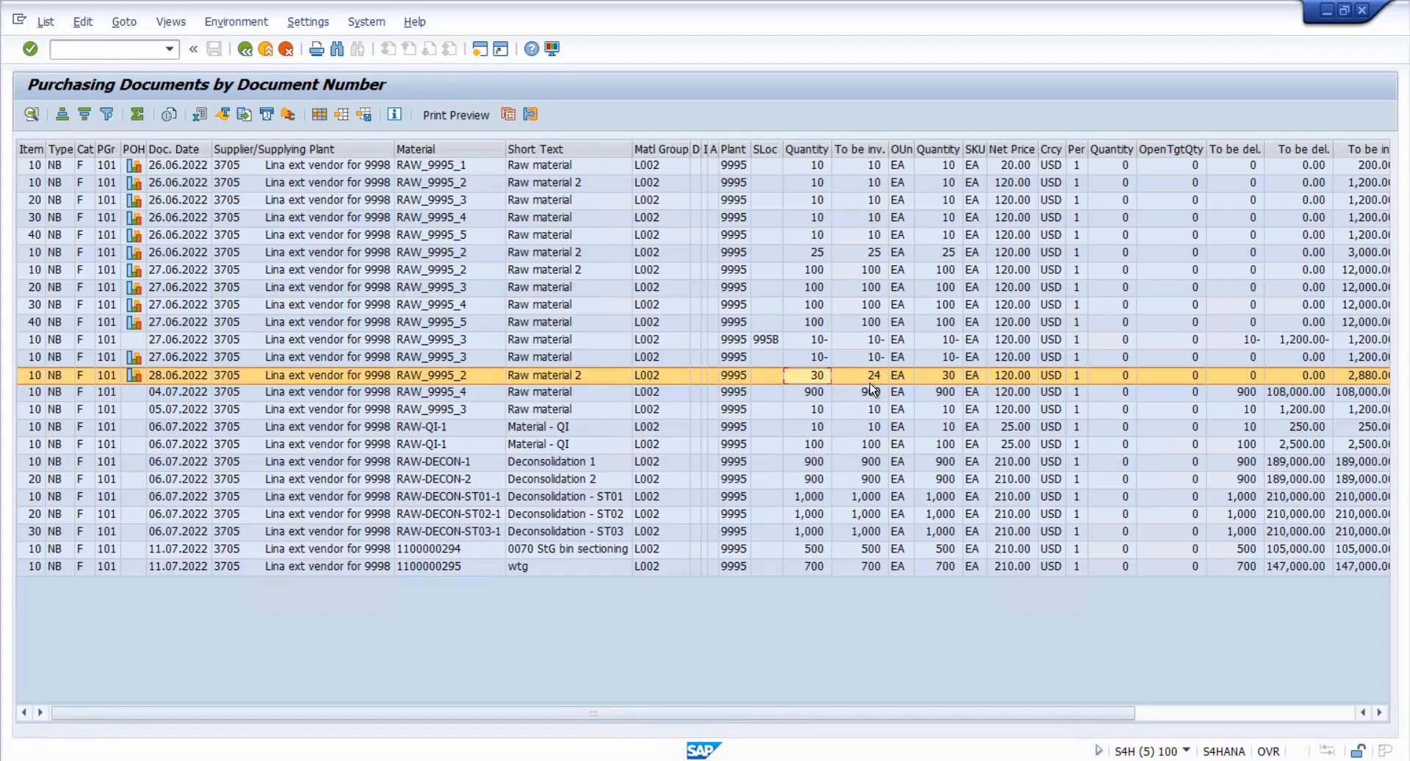
- Return to the selection screen and review the available selection parameters for purchasing lists without choosing another one
click(247, 48)
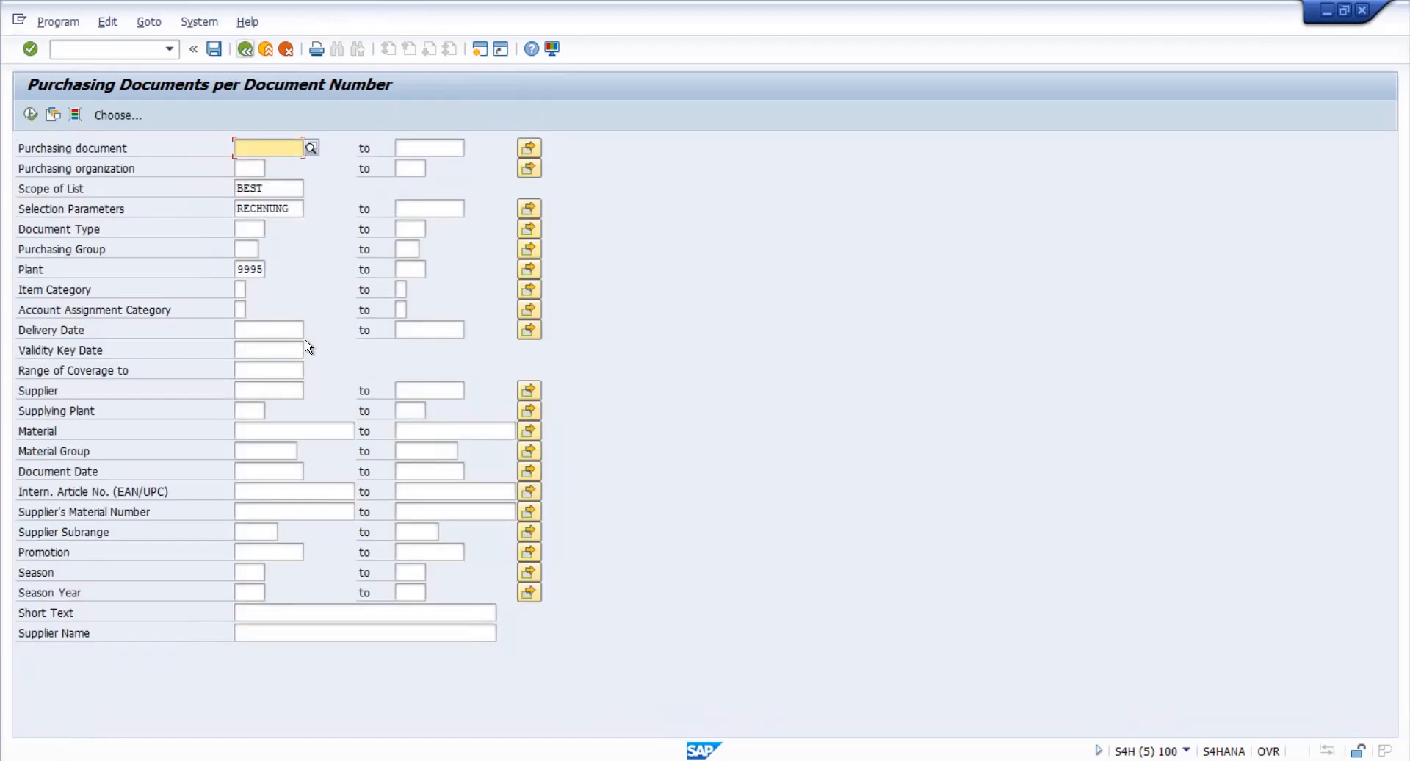
click(290, 210)
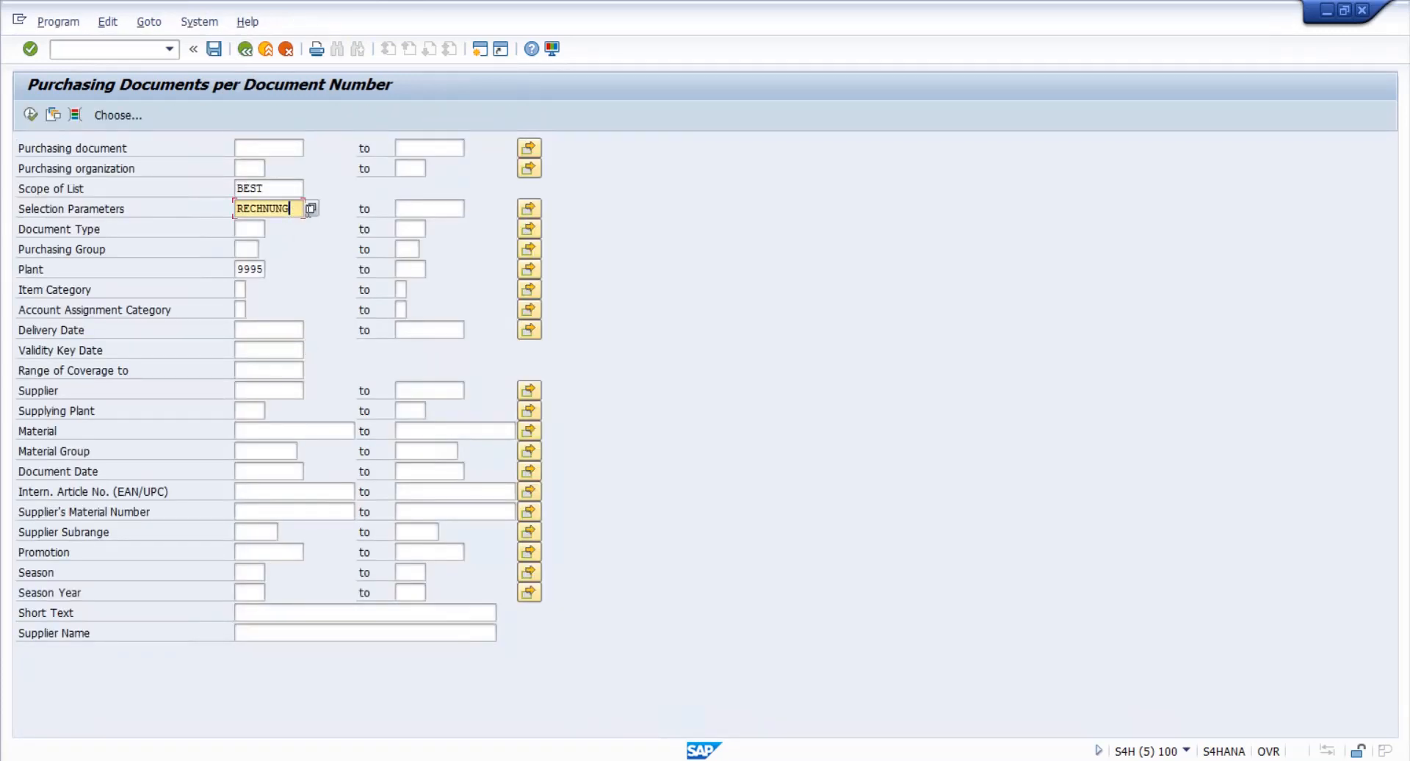
click(311, 210)
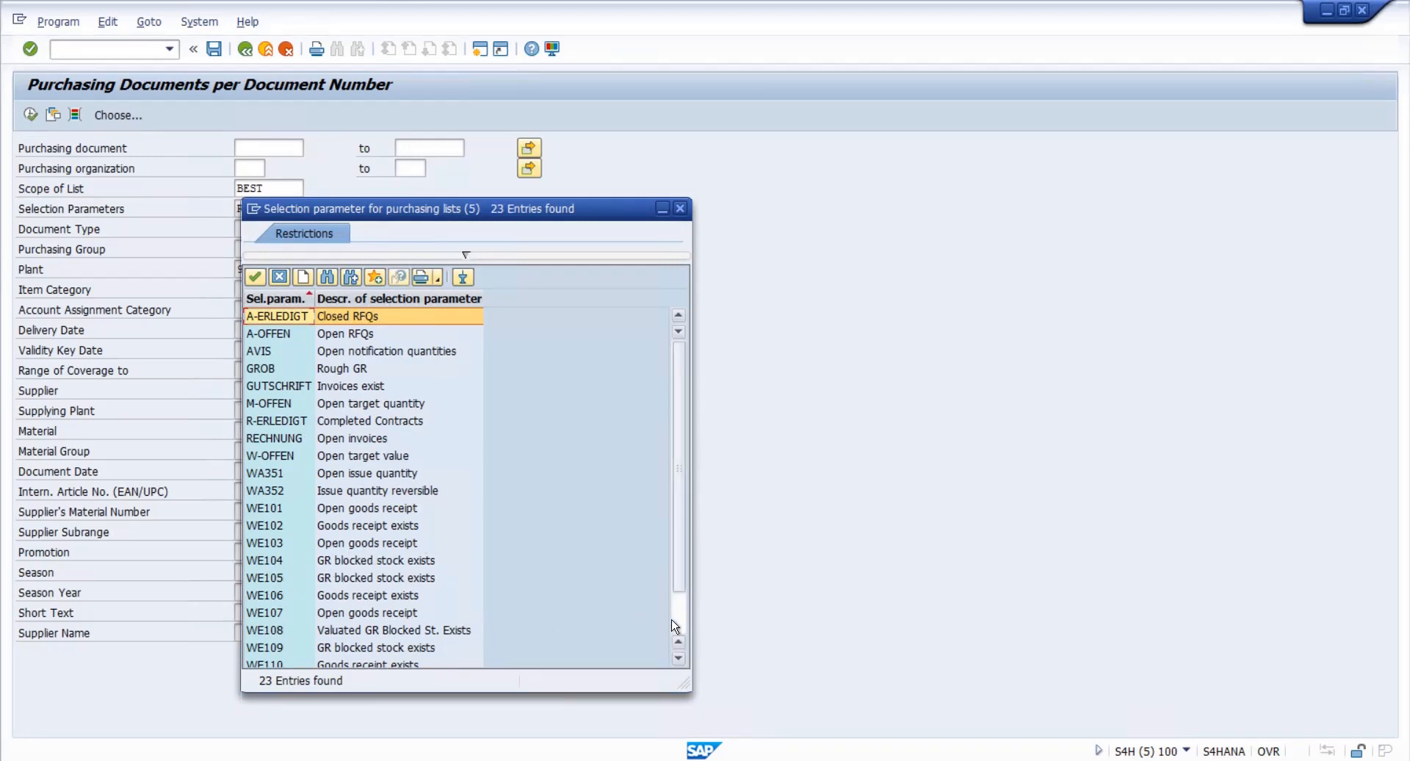
scroll(673, 624, down, 1)
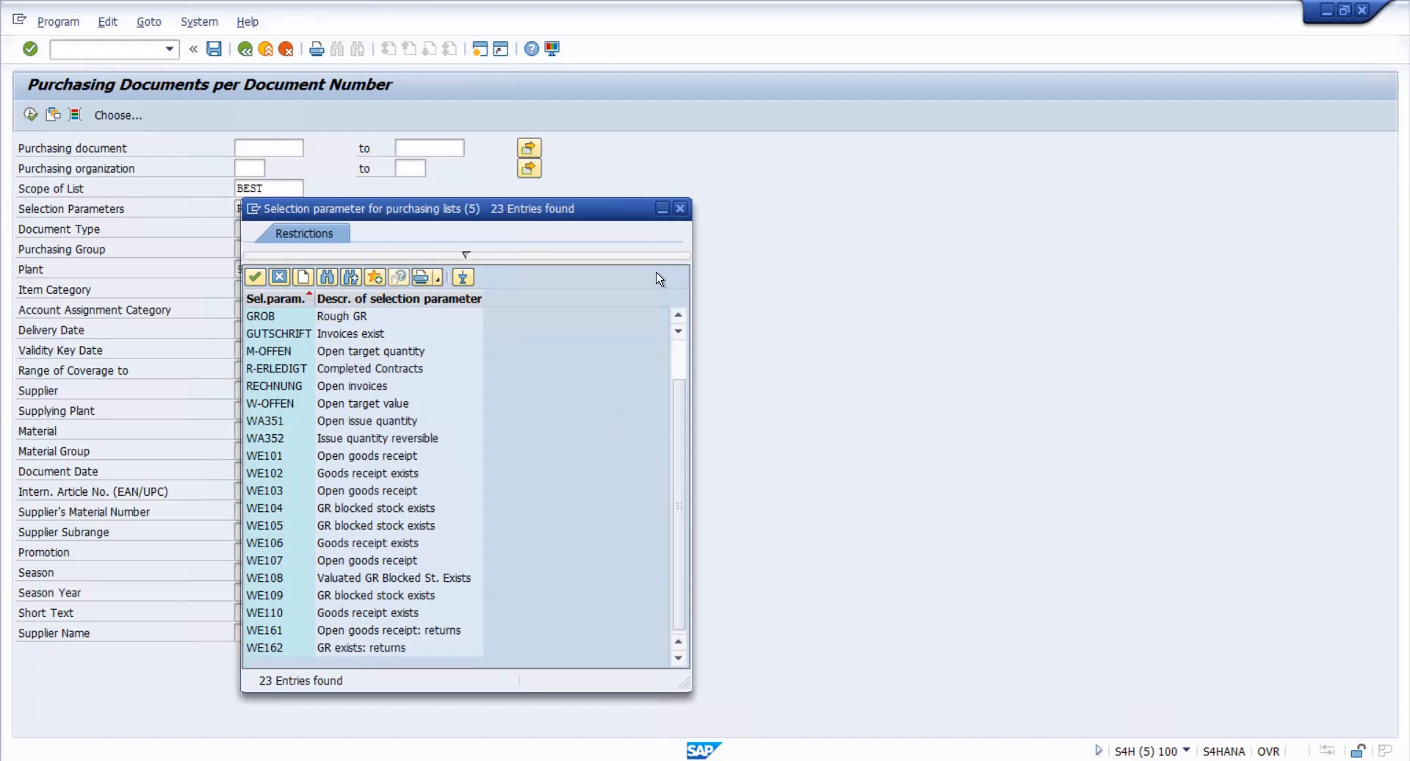
click(680, 208)
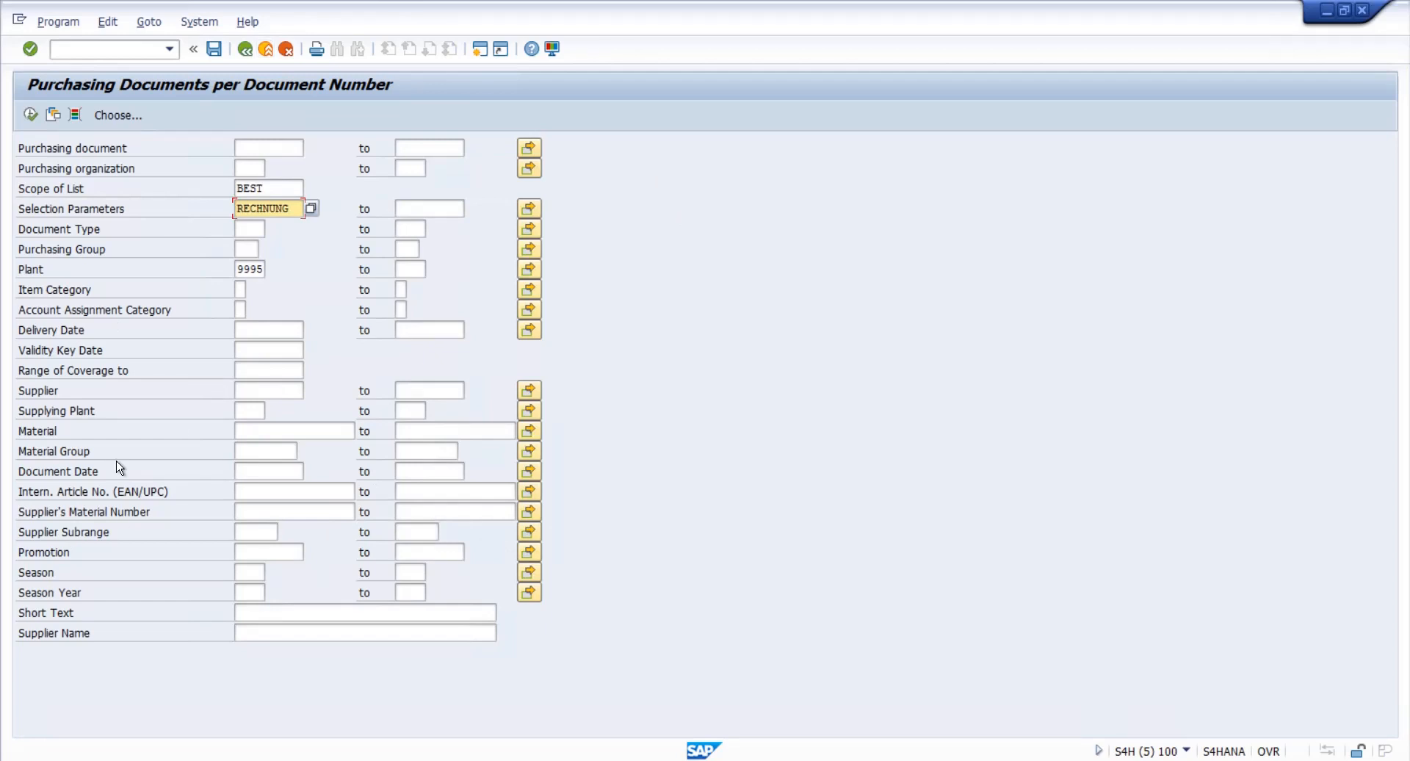
- Clear the plant from the selection criteria and select the scope of list value for editing
click(259, 390)
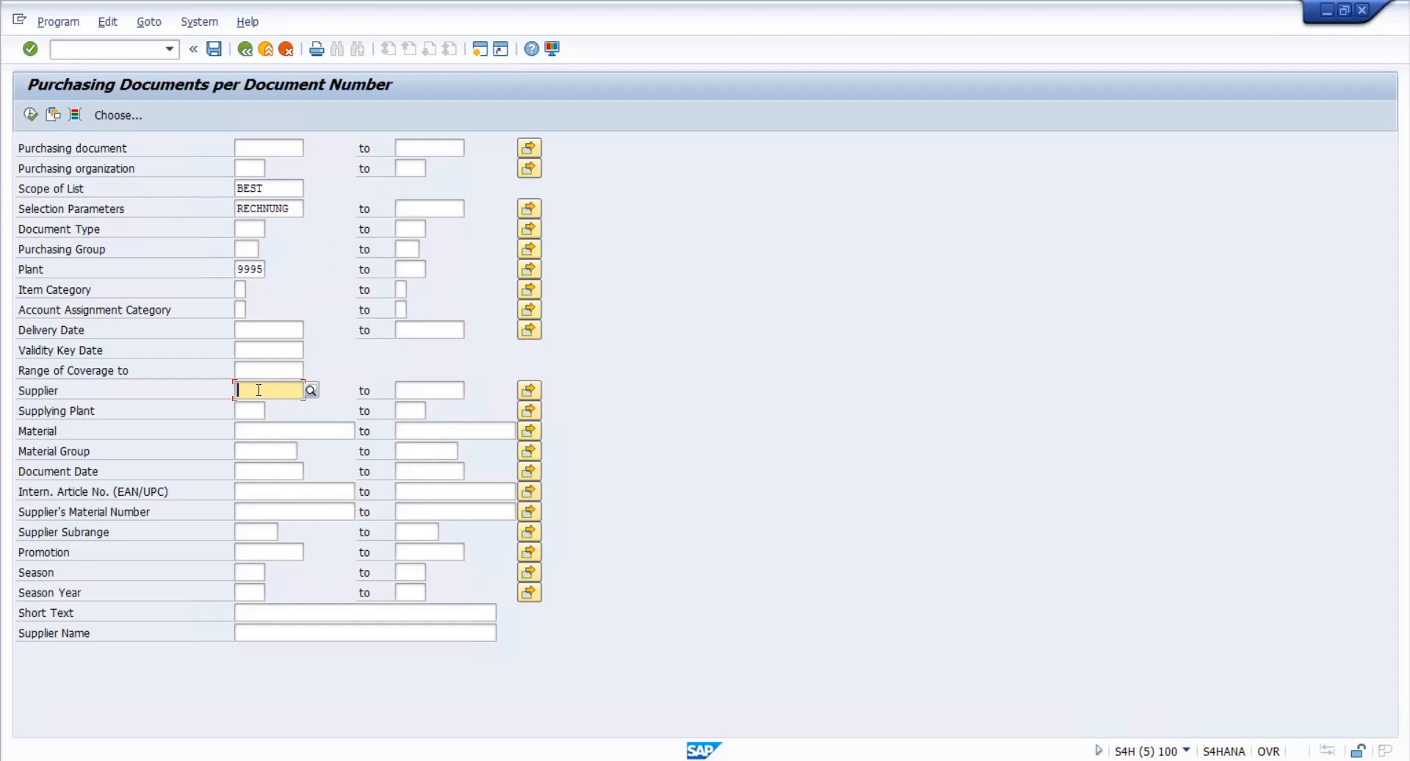
click(240, 269)
key(Delete)
key(Delete)
key(Delete)
key(Delete)
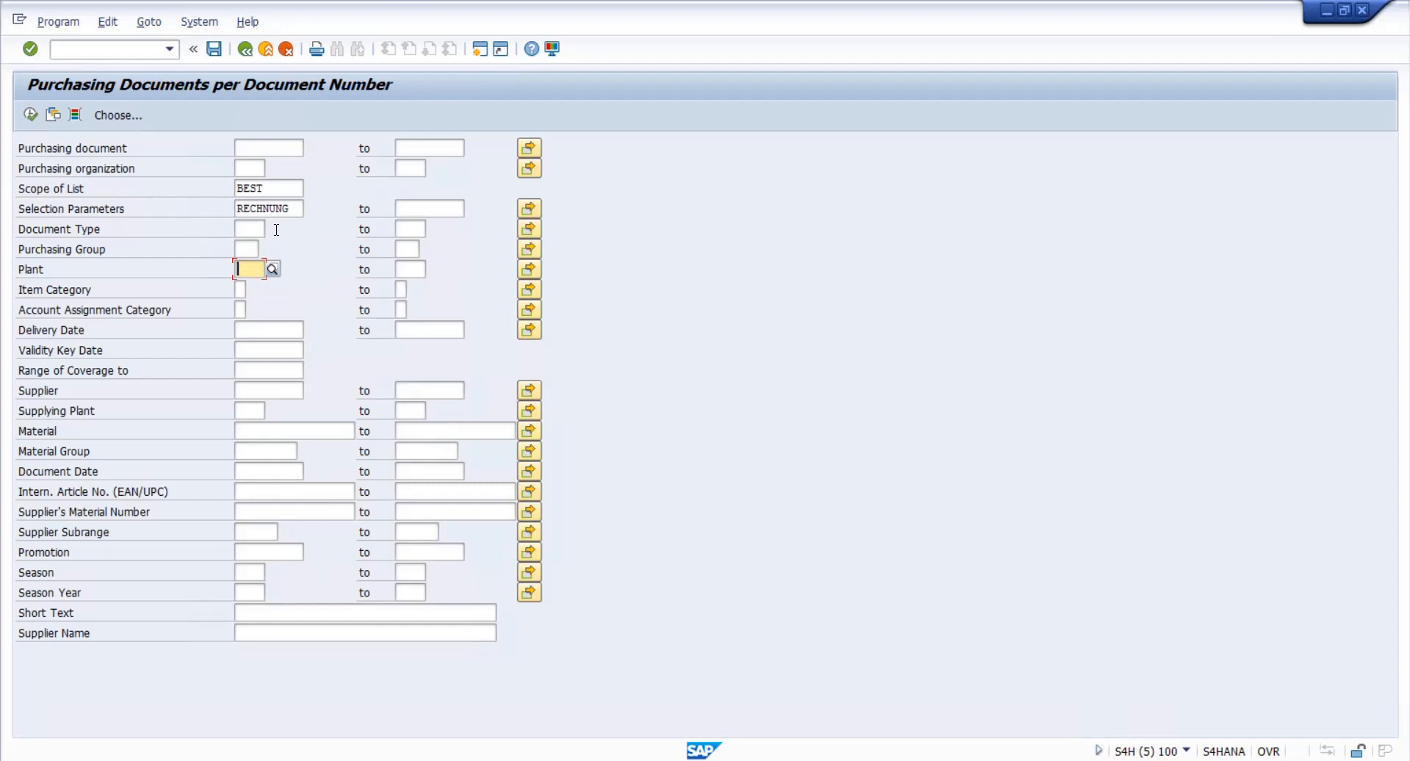
click(282, 187)
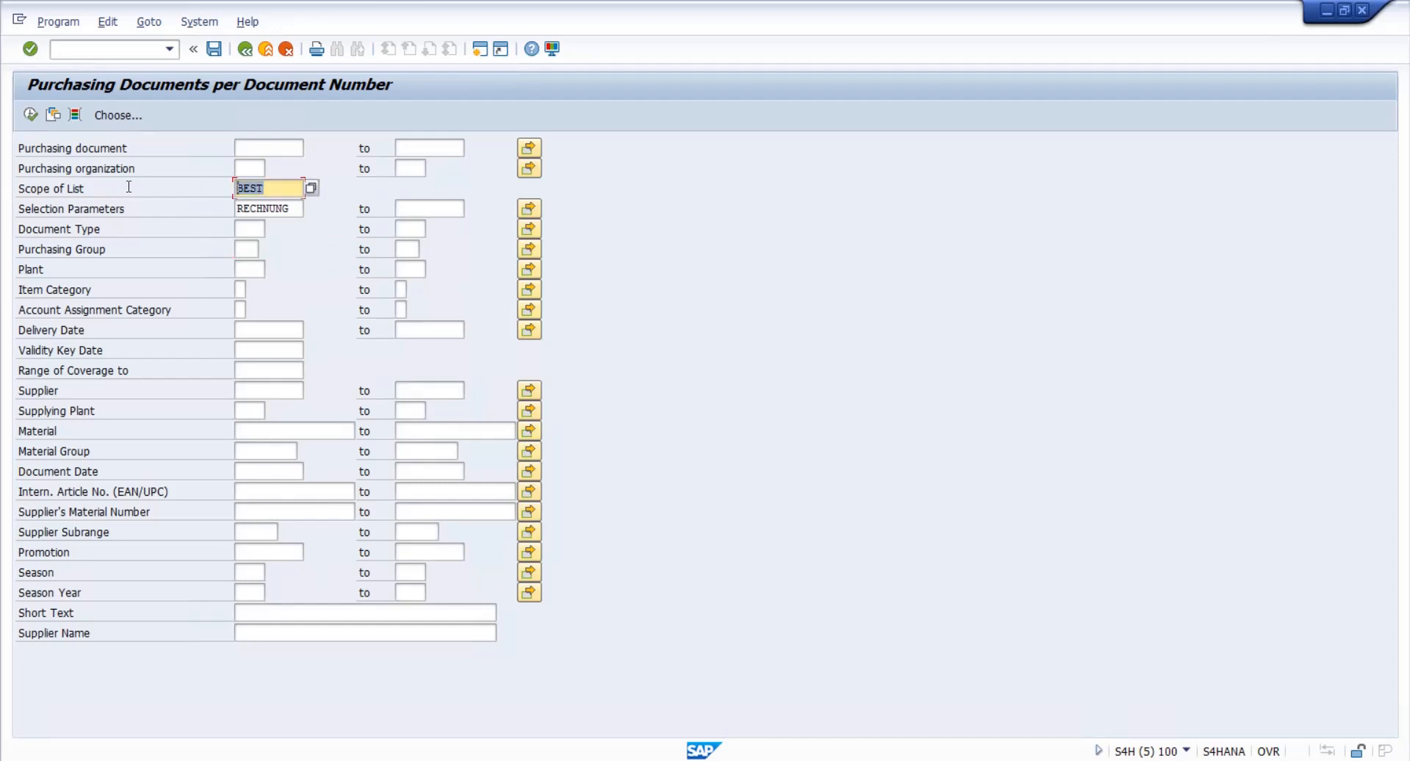
- Set the scope of list to ALV and show the dynamic selections with the Purchasing Document Header fields expanded
text(ALV)
click(76, 116)
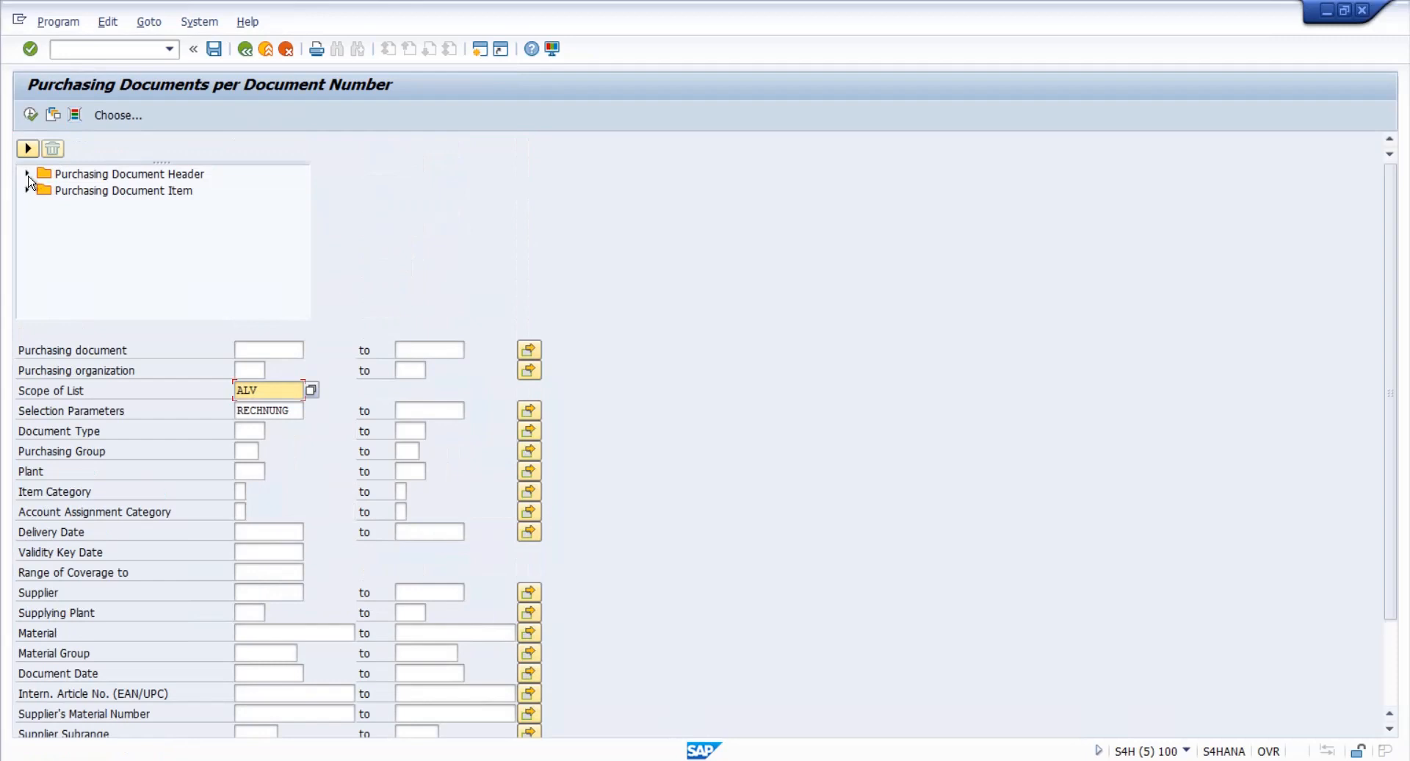
click(27, 174)
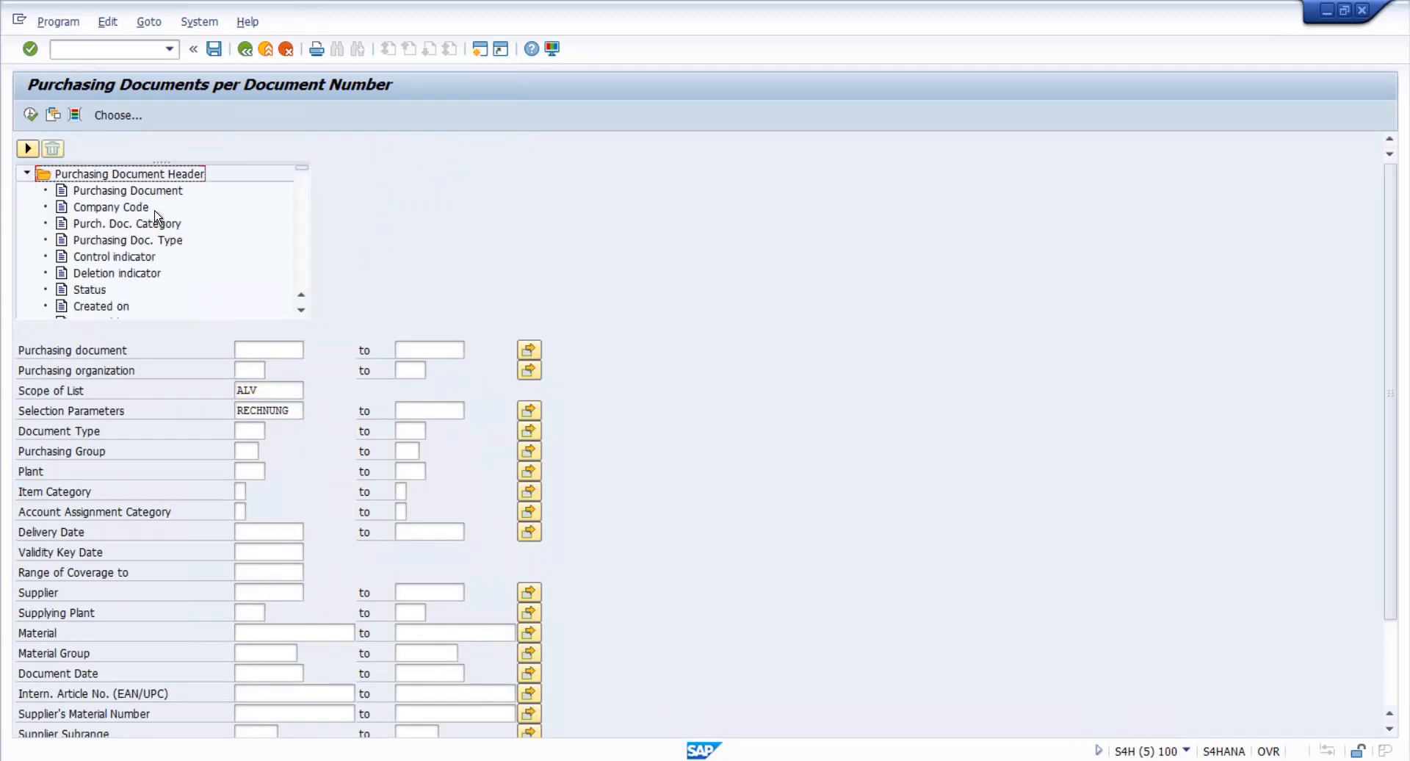
- Add Company Code from the purchasing document header fields to the dynamic selections and set it to 9998
scroll(307, 254, down, 5)
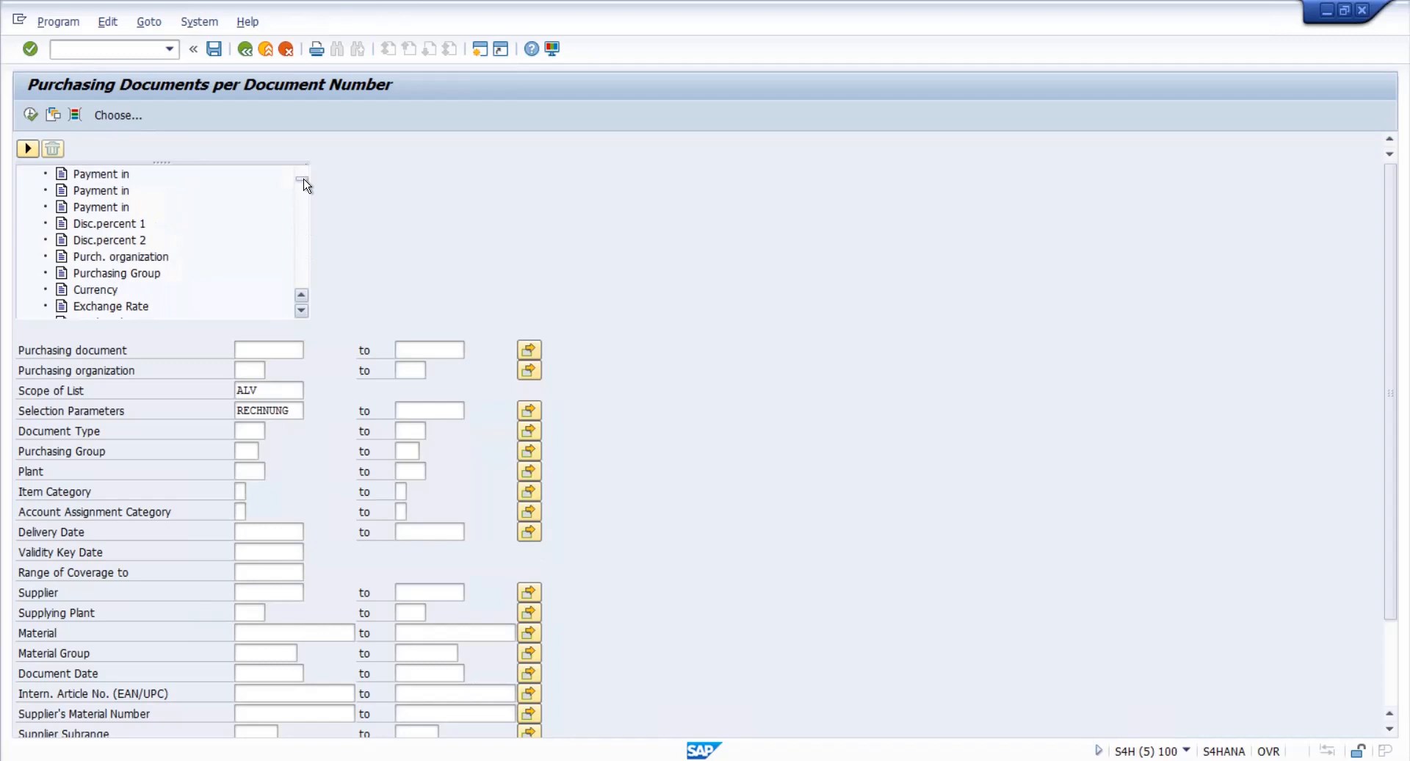
drag(304, 180, 304, 156)
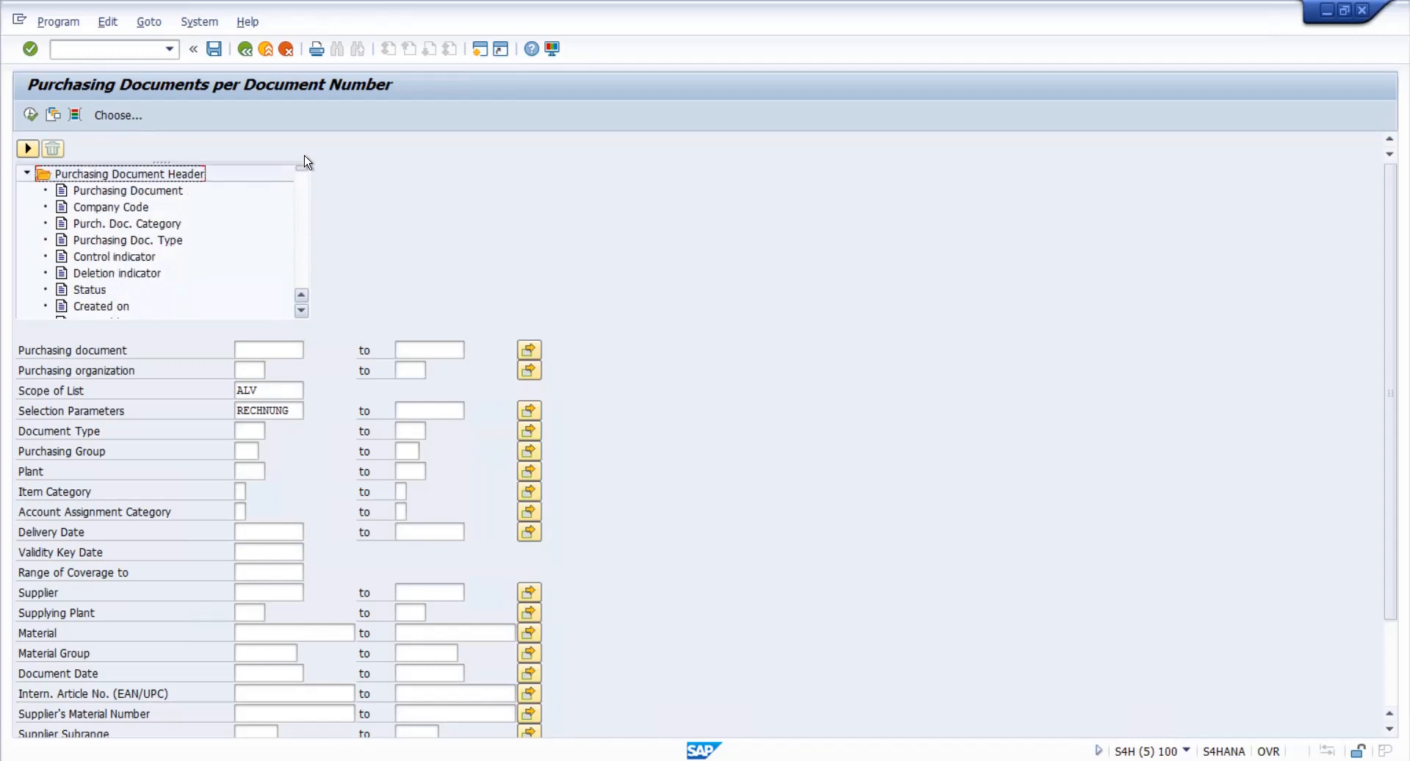
double_click(110, 207)
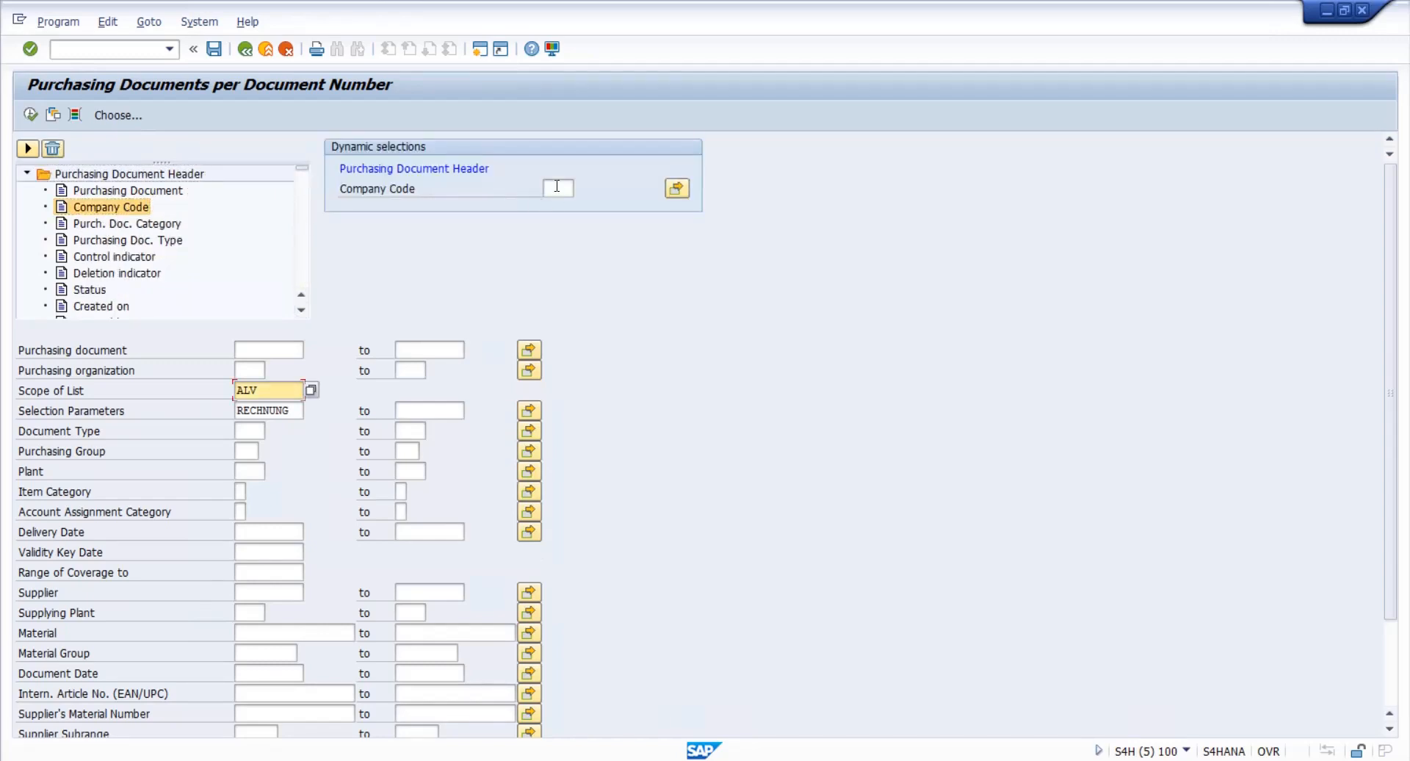
click(556, 187)
text(9998)
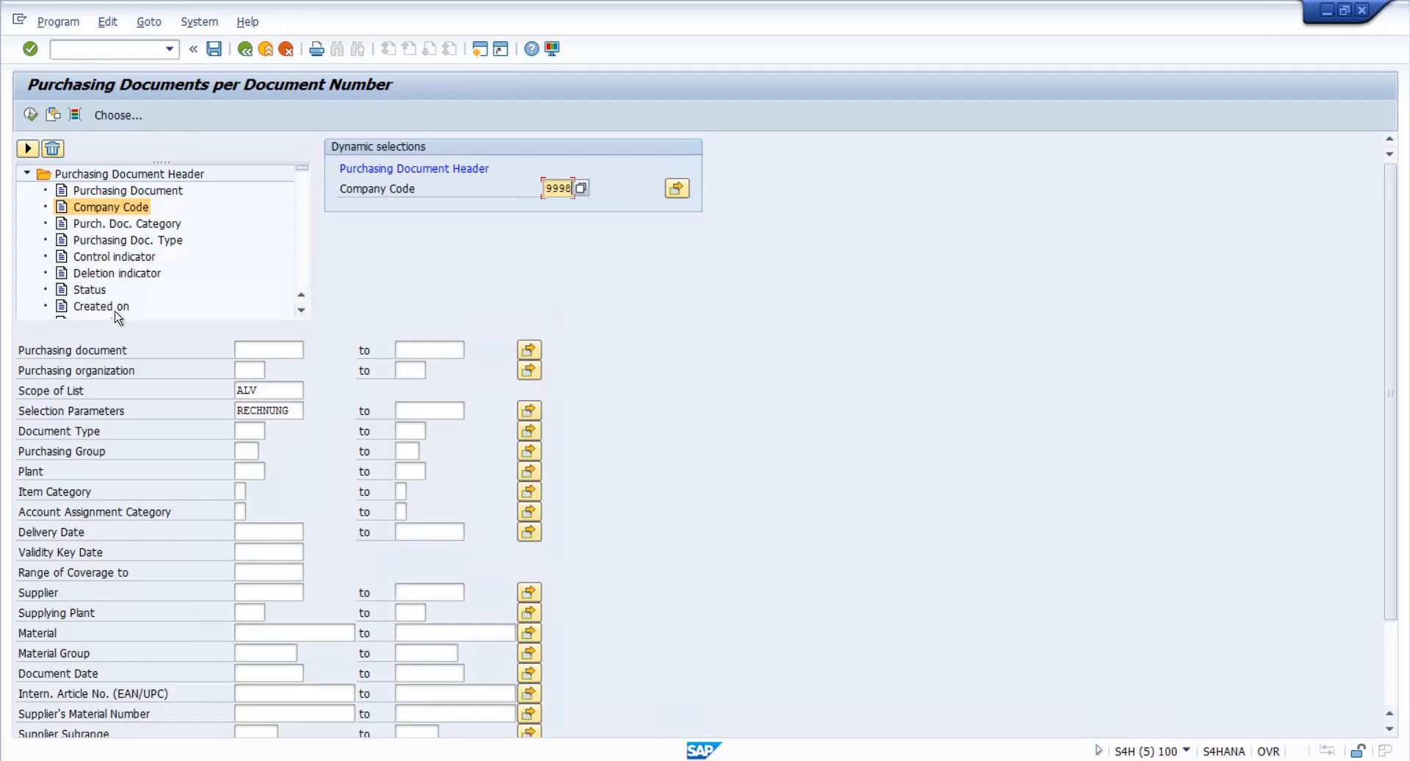
- Look through the remaining Purchasing Document Header fields available for dynamic selection
click(301, 272)
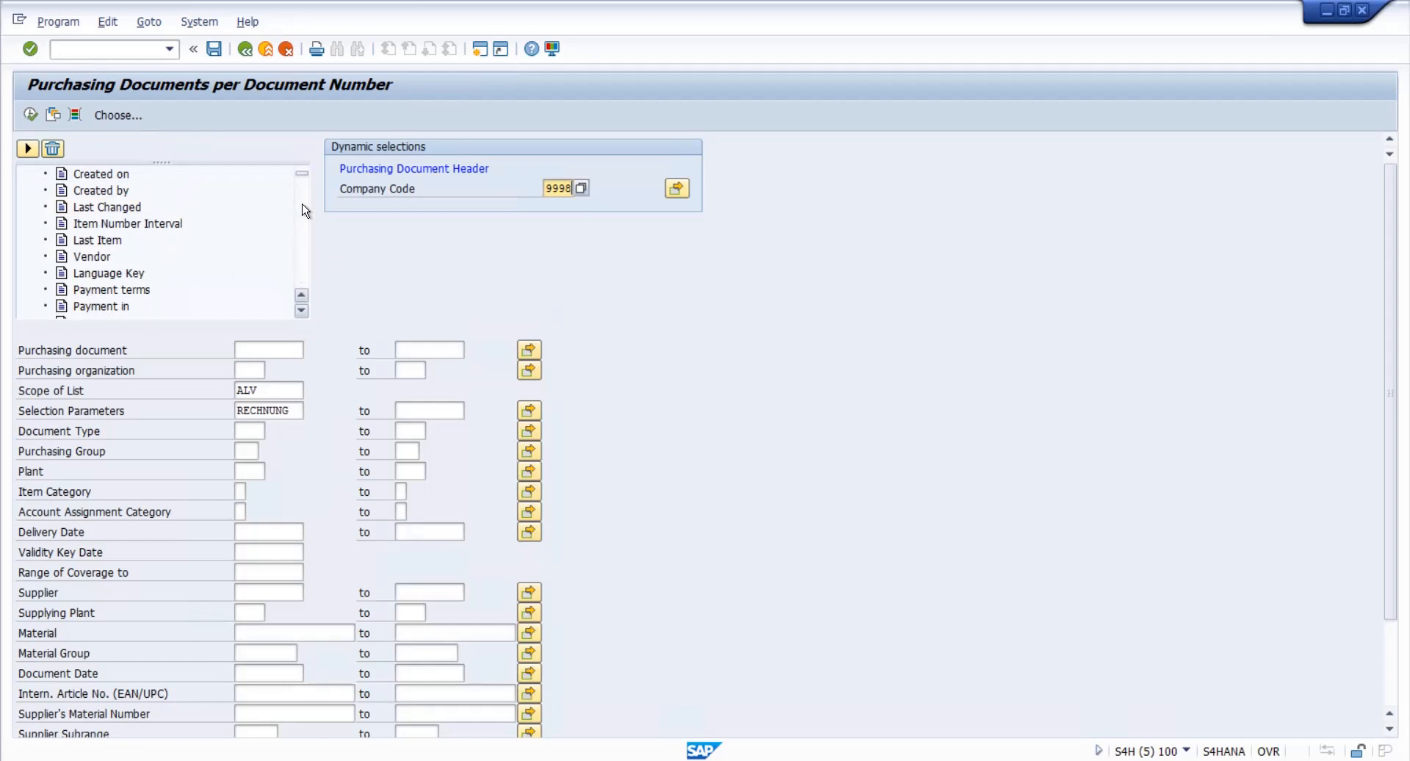
click(303, 223)
click(303, 223)
click(302, 224)
click(303, 223)
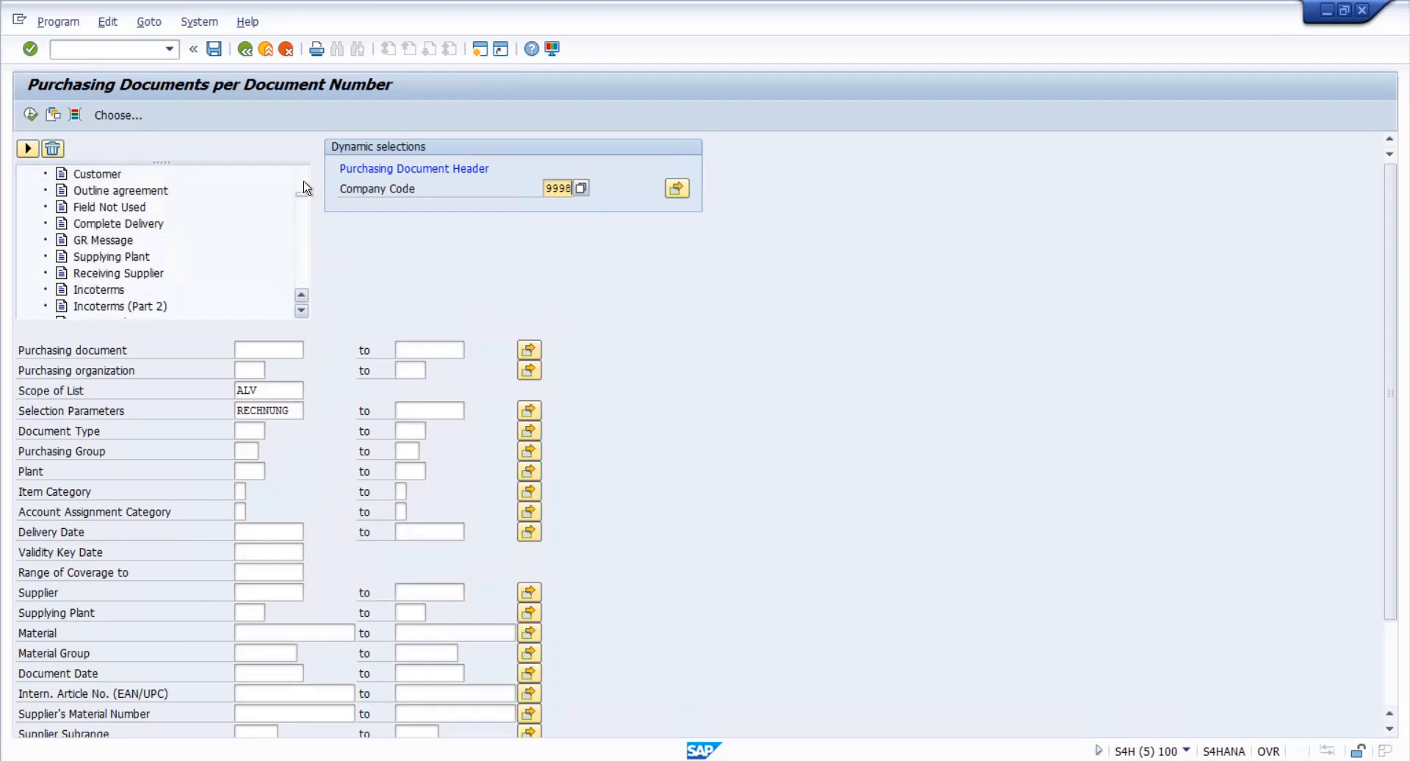
click(304, 181)
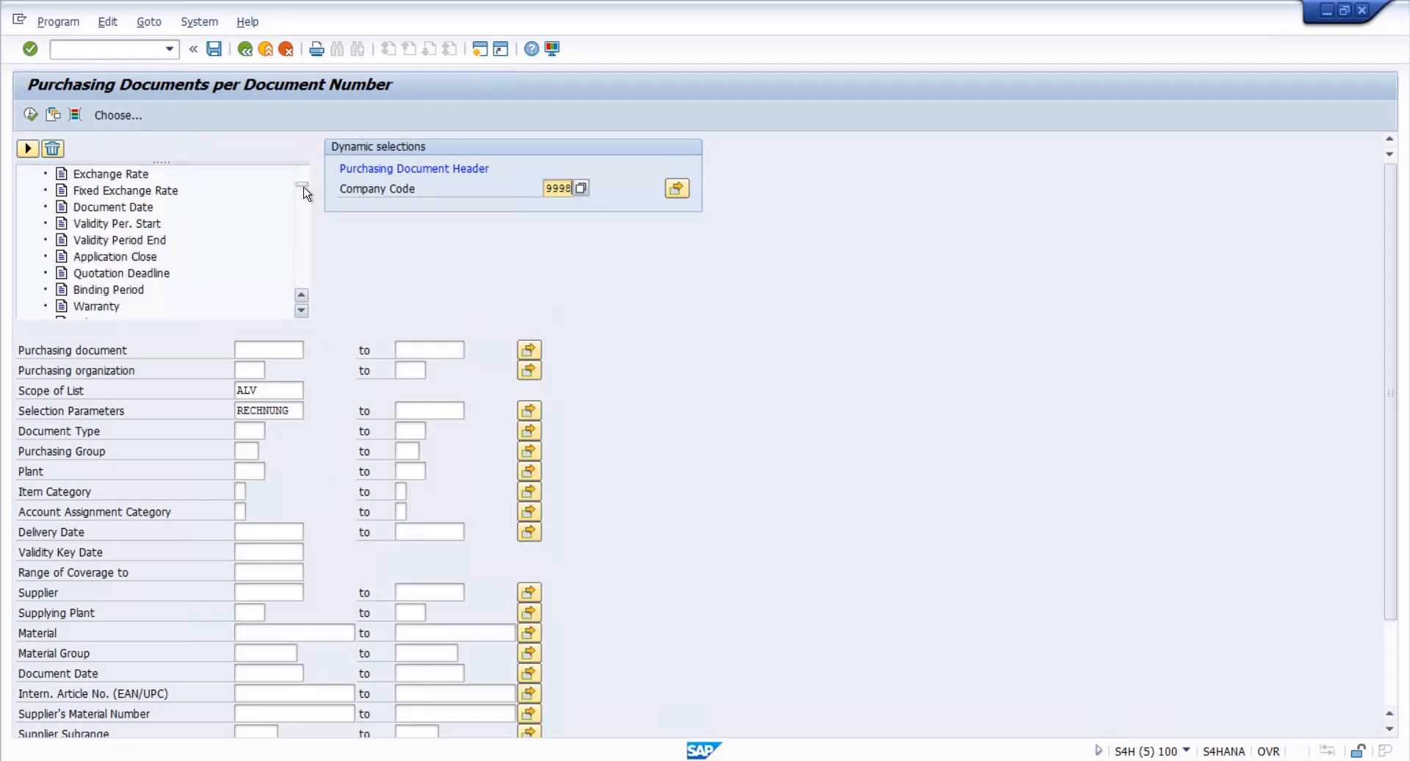
click(304, 181)
click(304, 169)
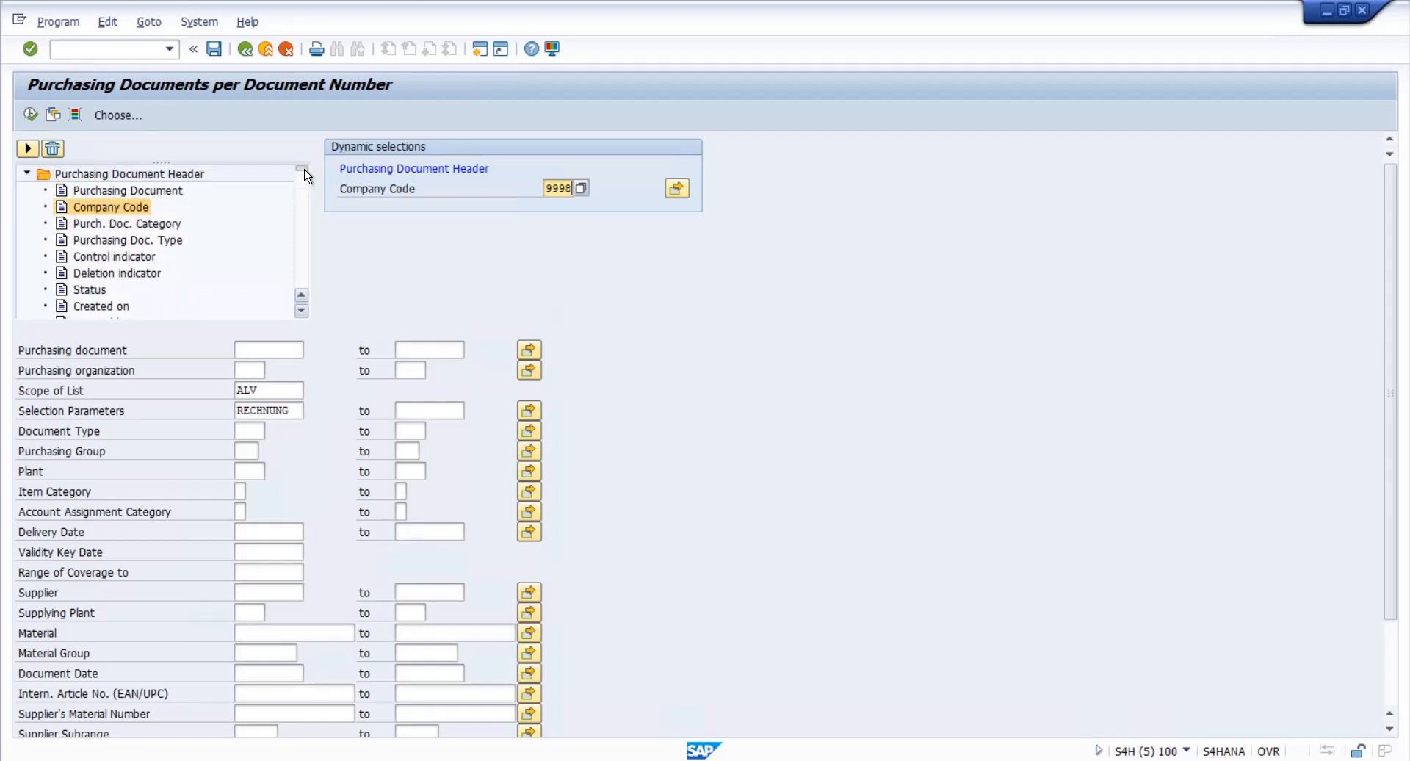
- Add Material from the Purchasing Document Item fields to the dynamic selections and view its multiple selection options without entering values
click(26, 174)
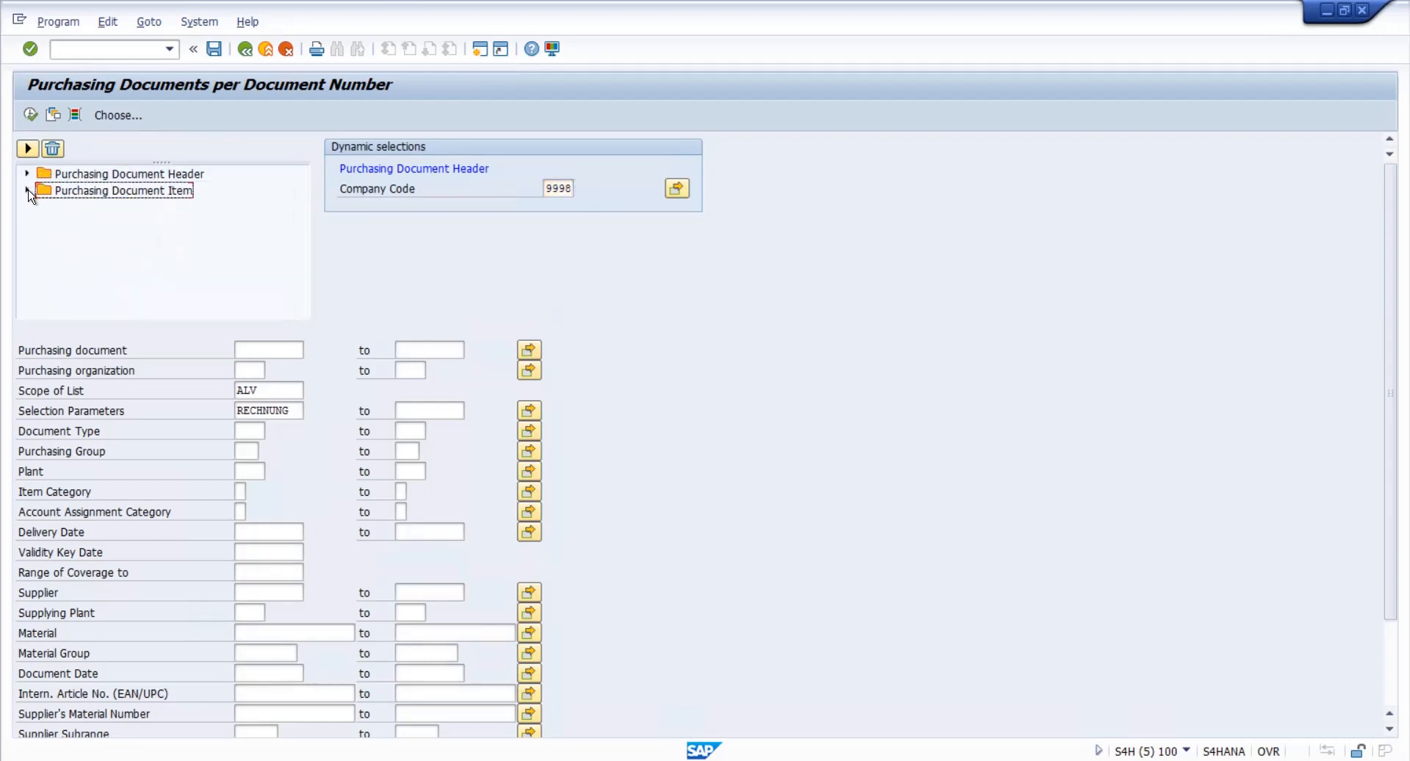
click(28, 191)
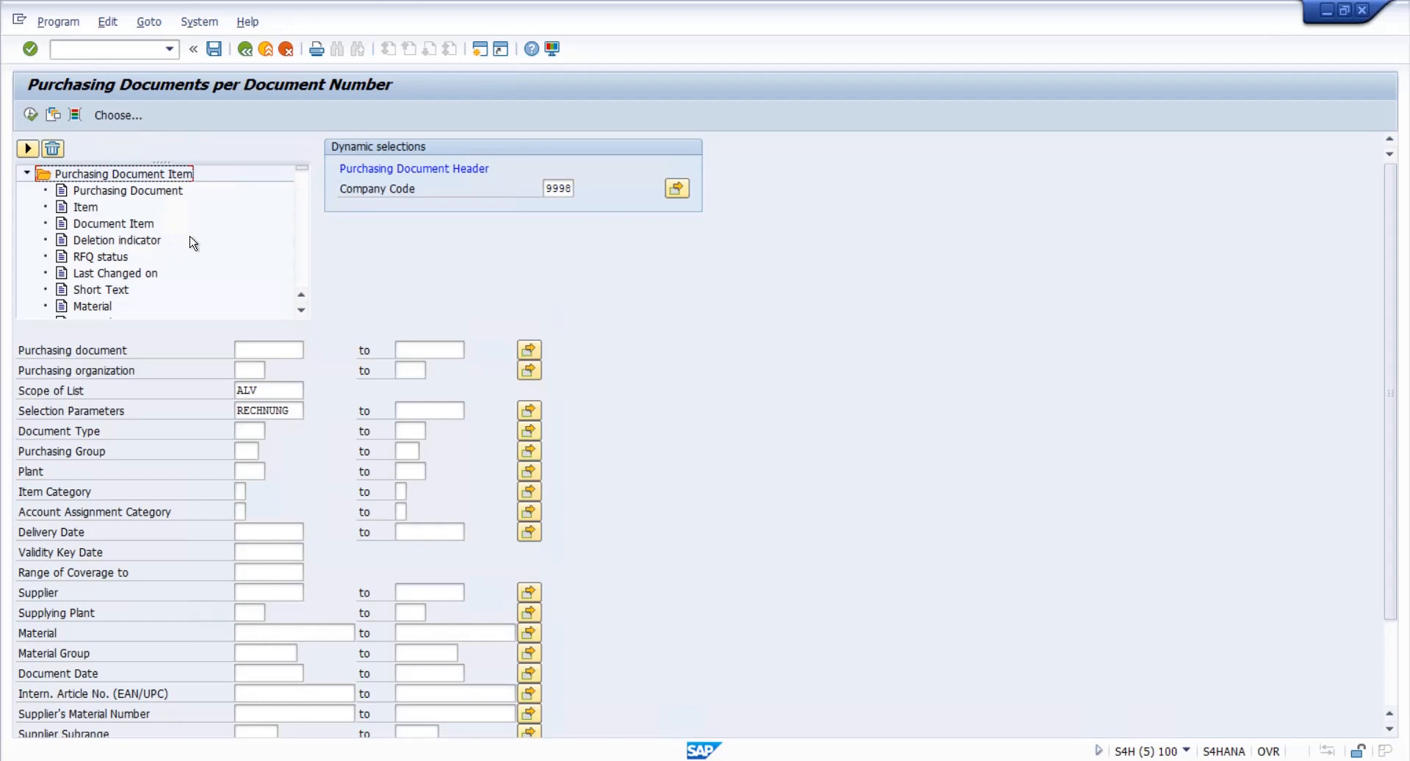
double_click(100, 307)
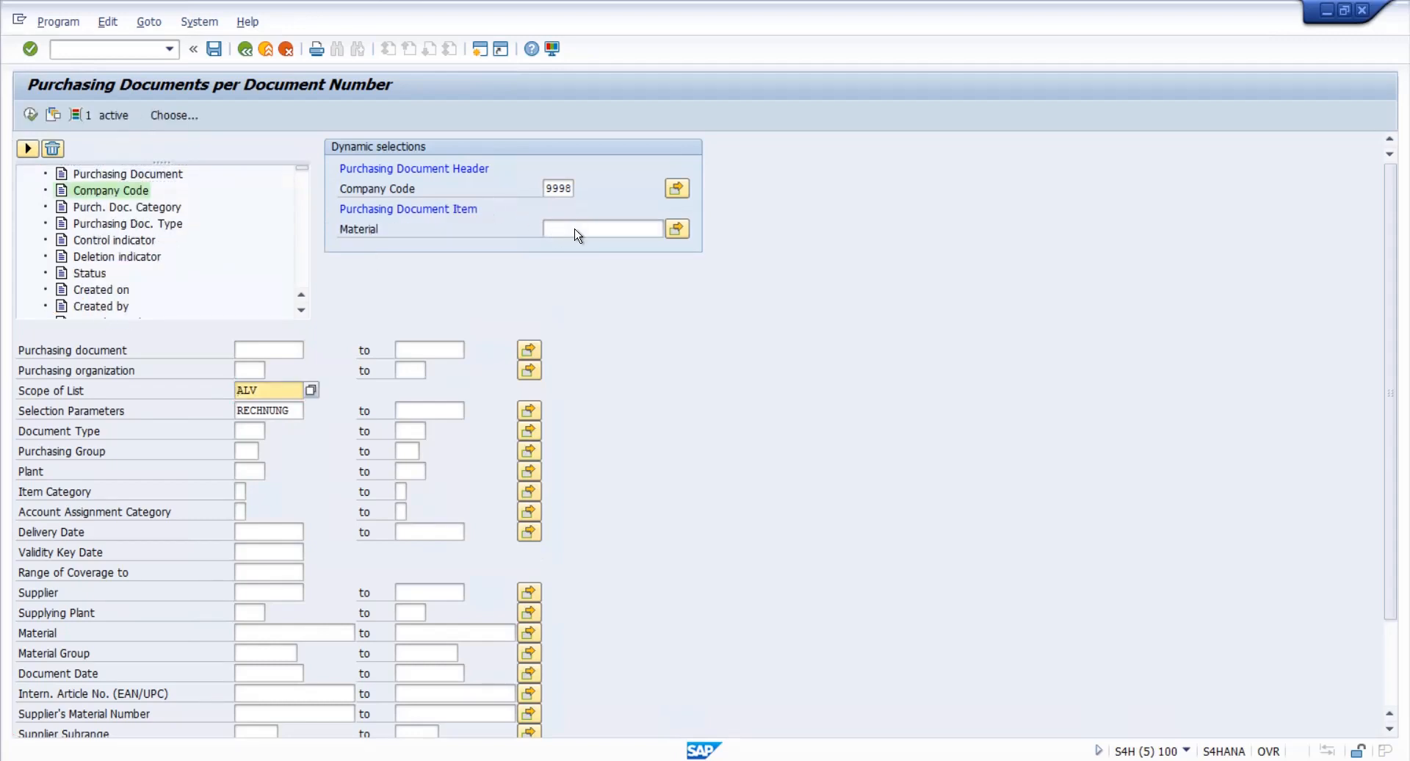
click(676, 228)
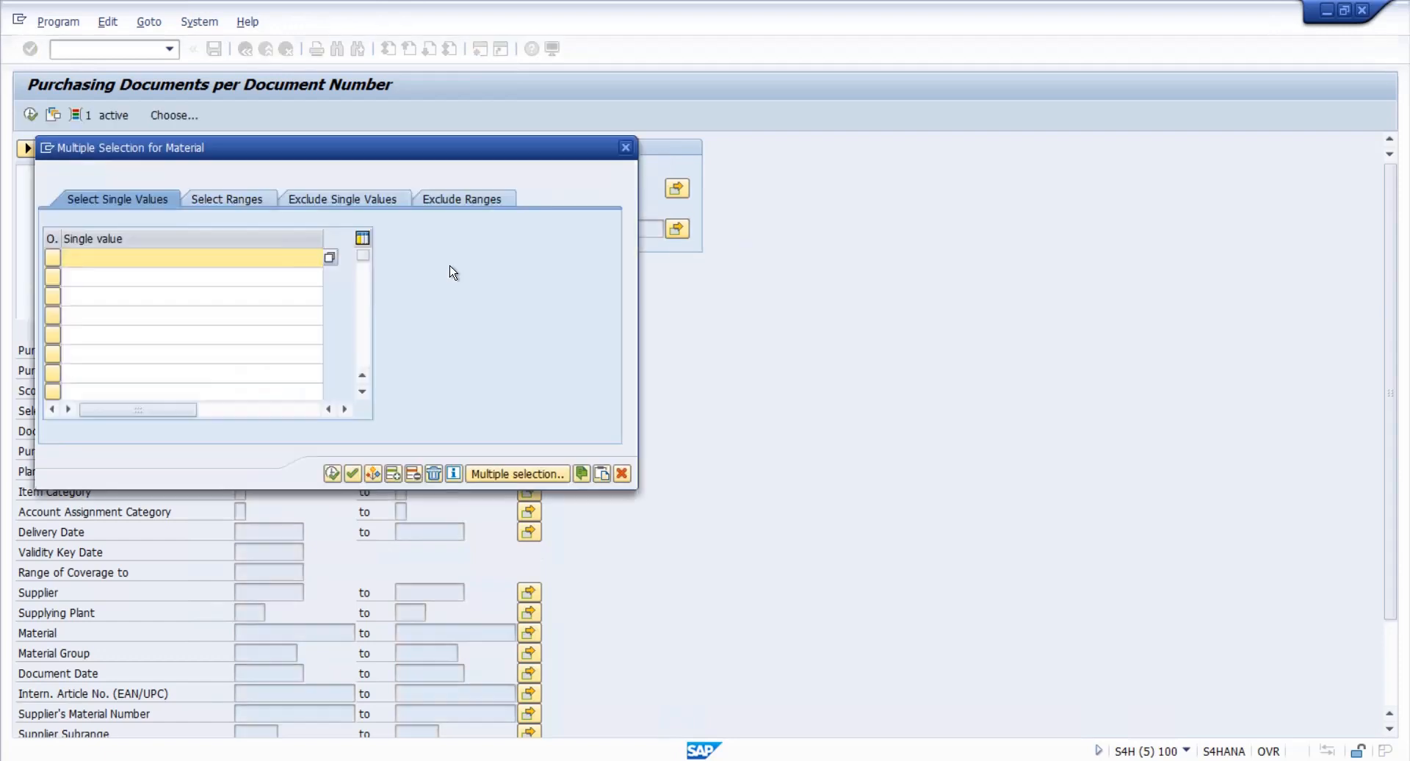
click(623, 473)
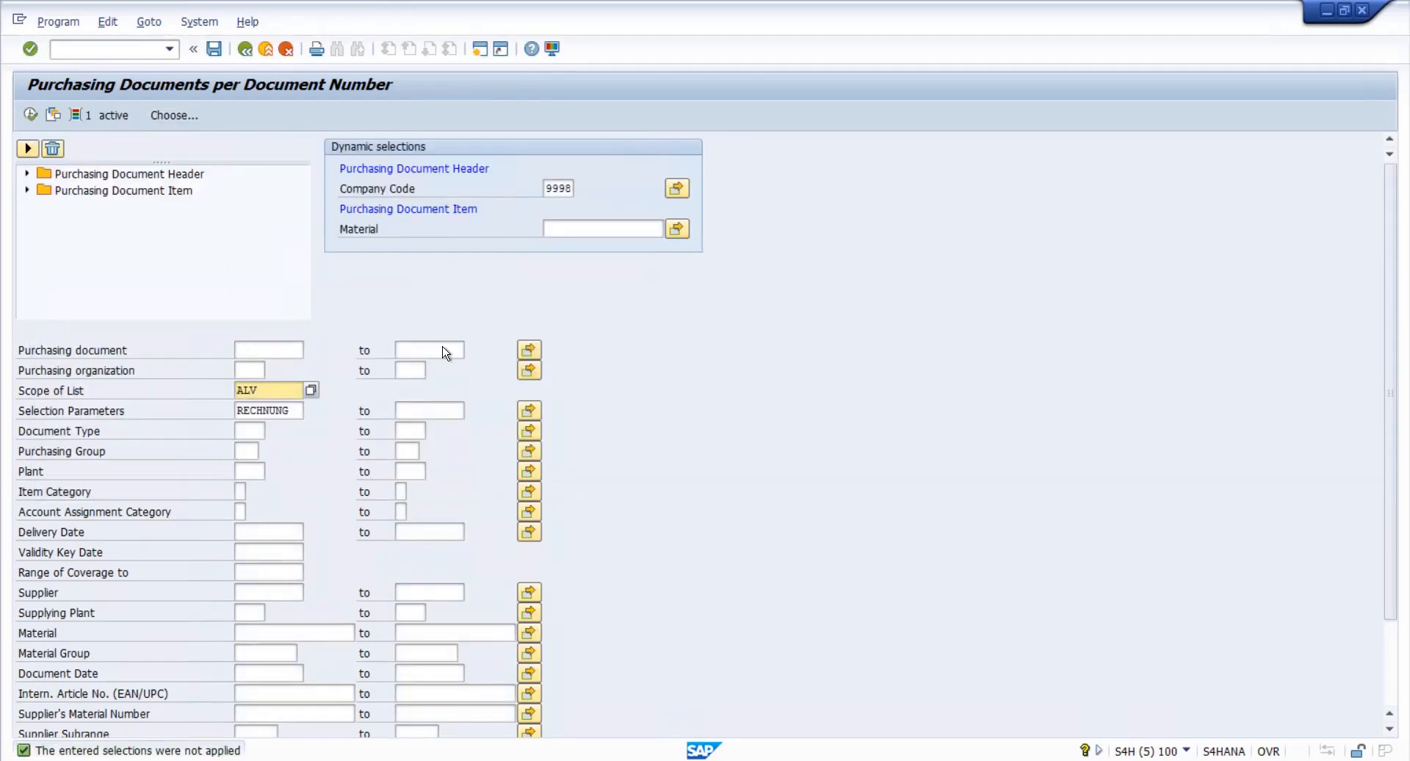
- Run the purchasing document report with the chosen criteria and return to the selection screen
click(31, 115)
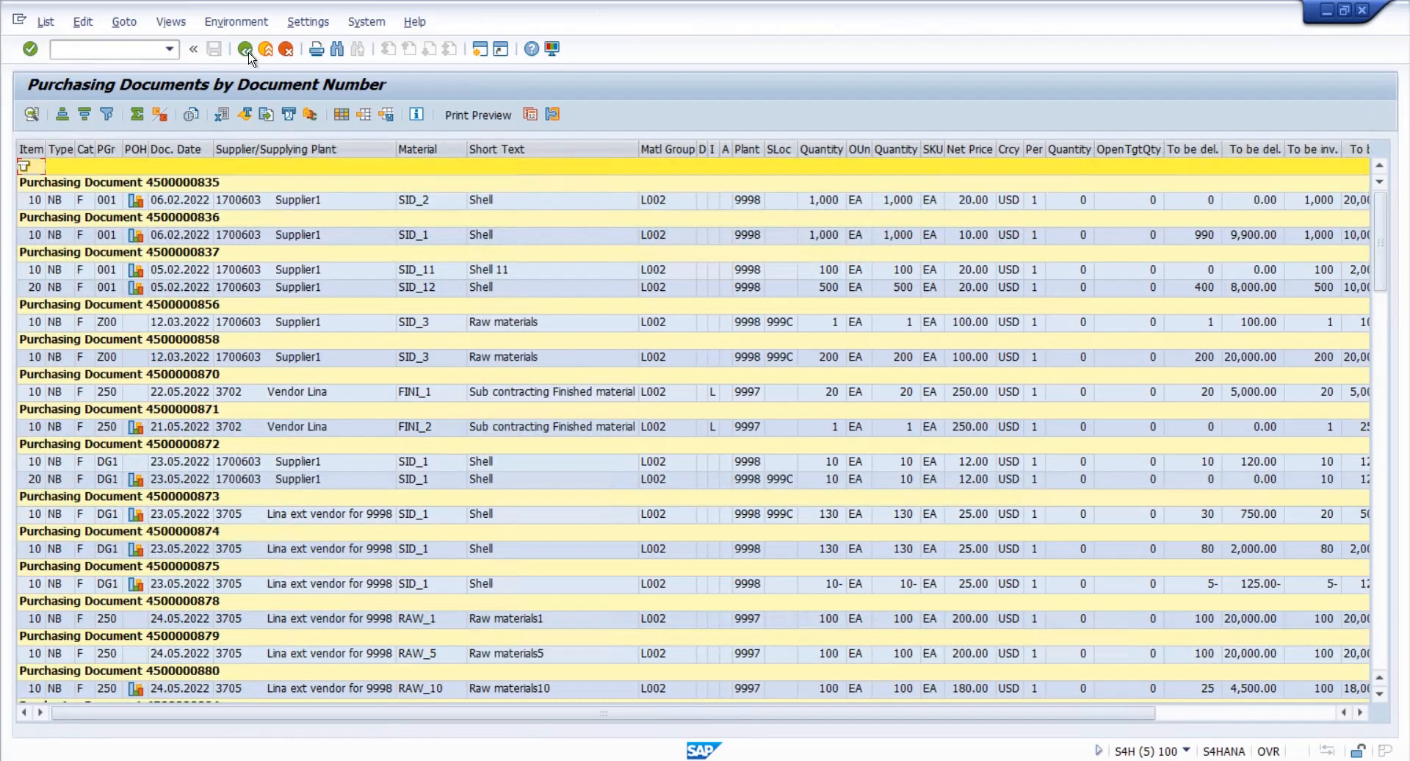
click(247, 51)
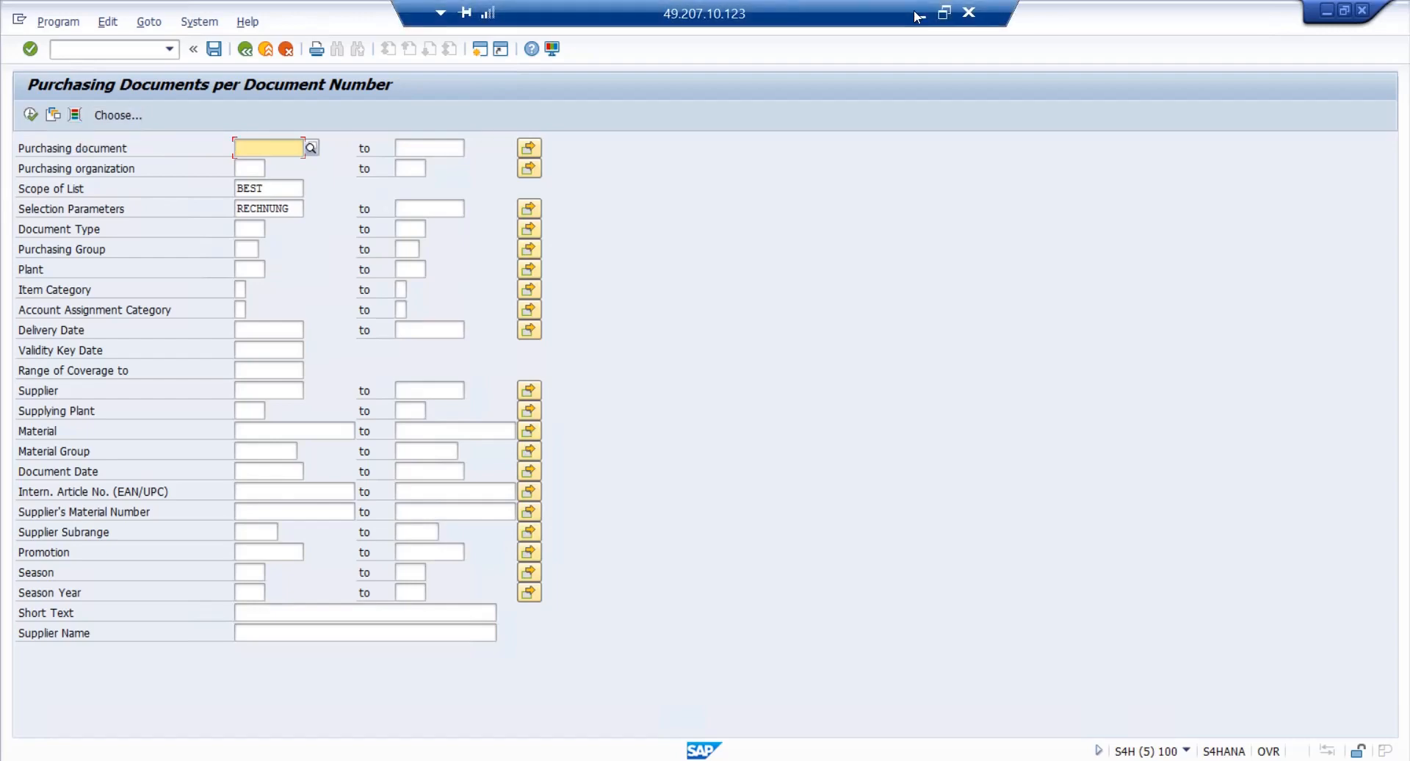
click(918, 13)
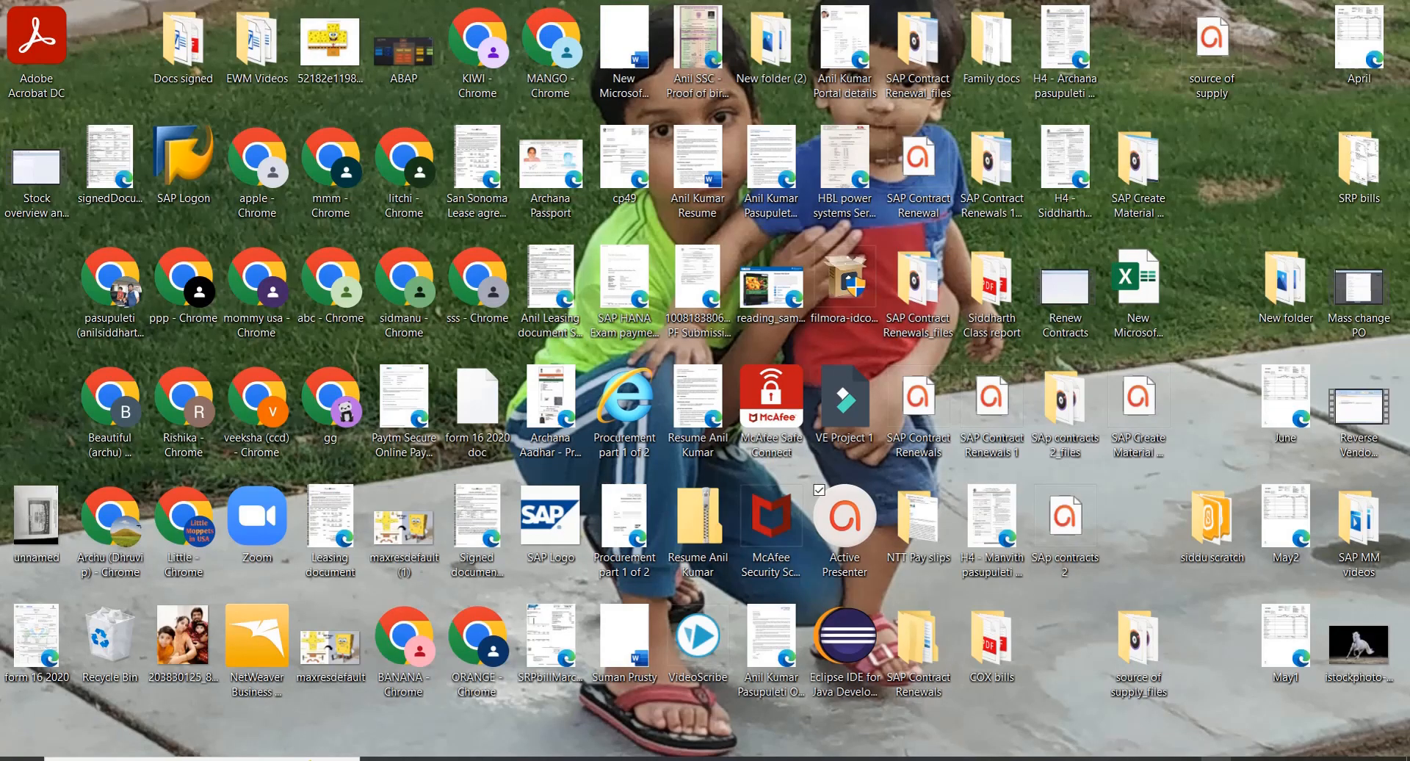
click(1216, 759)
click(1271, 701)
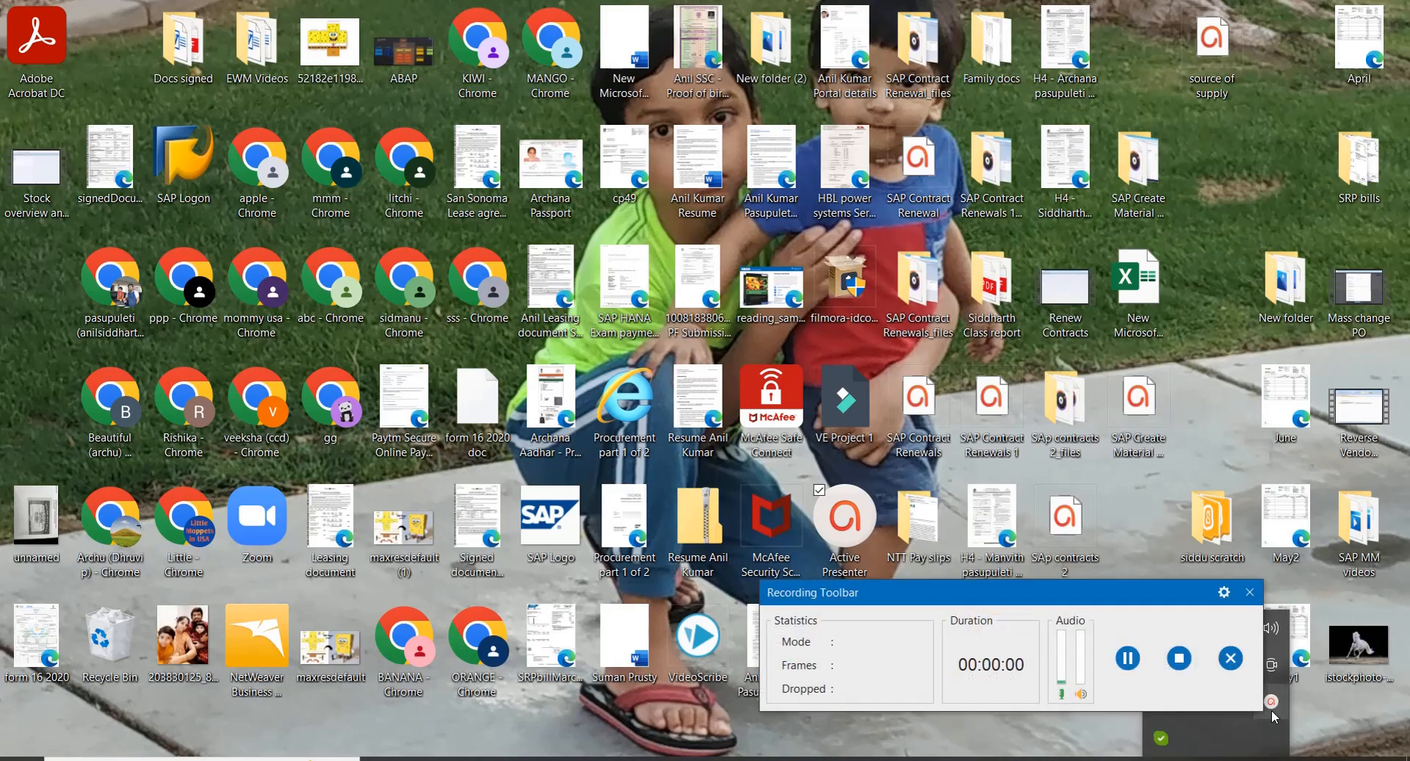